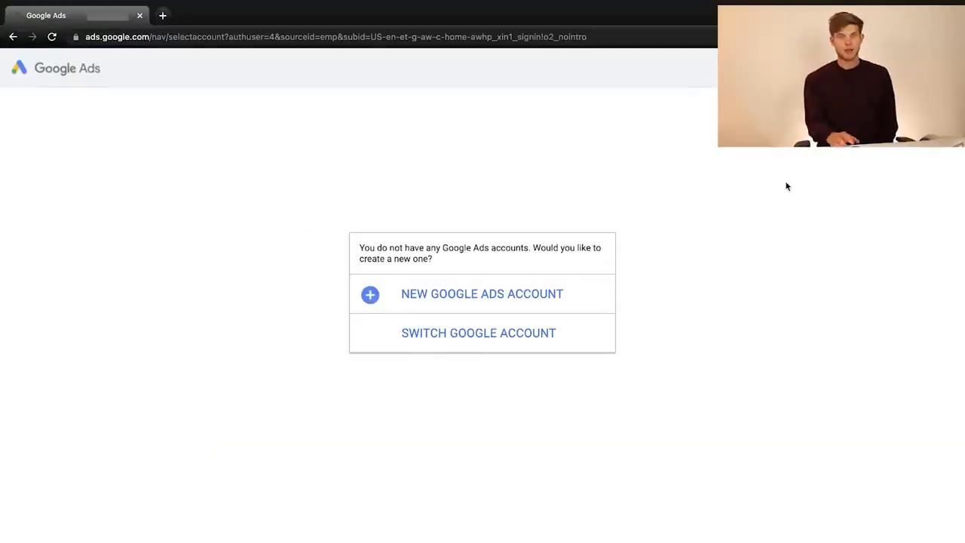
Start a new Google Ads account and switch its campaign setup to Expert Mode
click(491, 296)
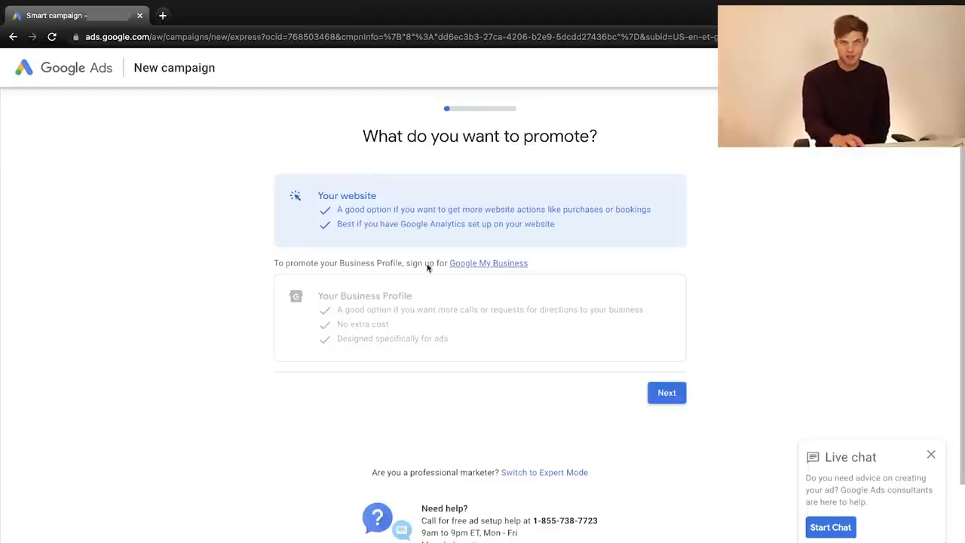
click(562, 473)
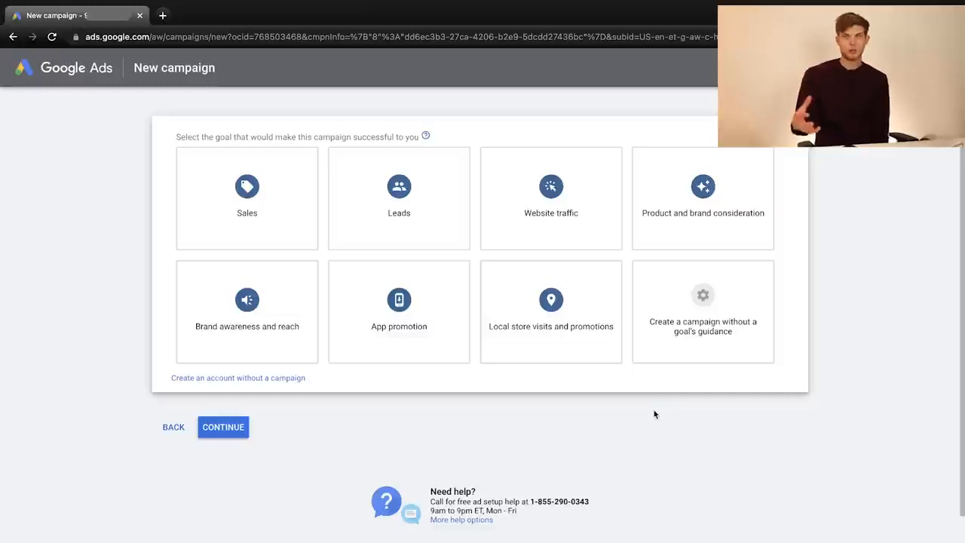
Choose Website traffic as the goal of the new campaign
mouse_move(576, 236)
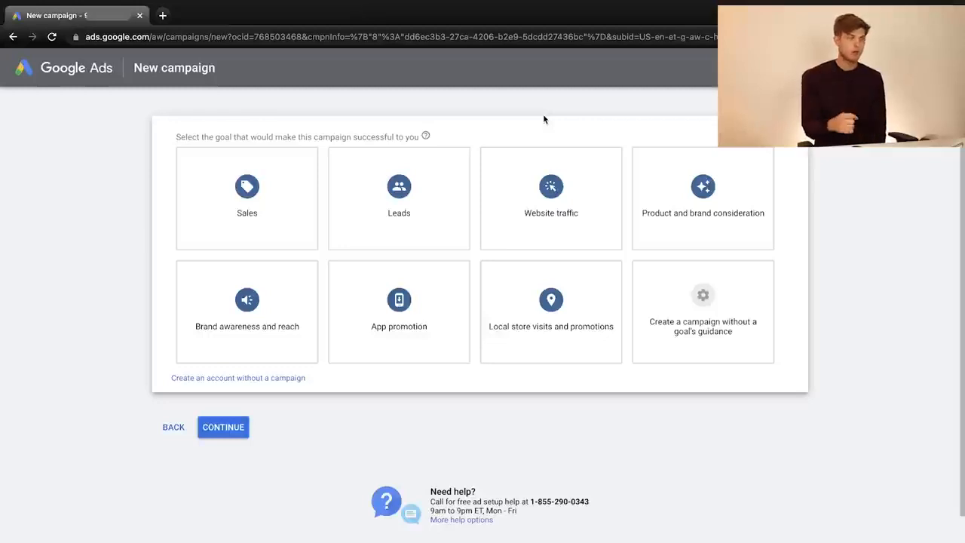
mouse_move(447, 166)
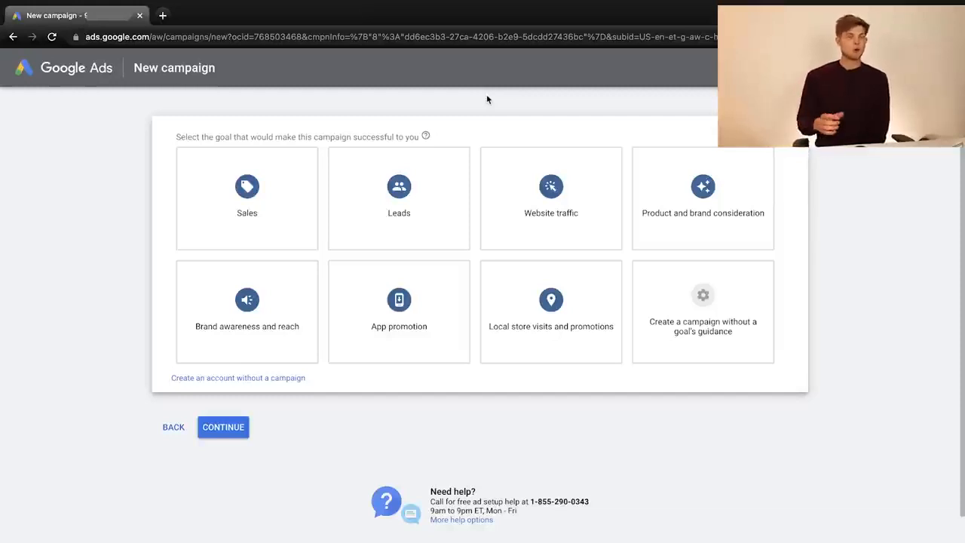
mouse_move(550, 172)
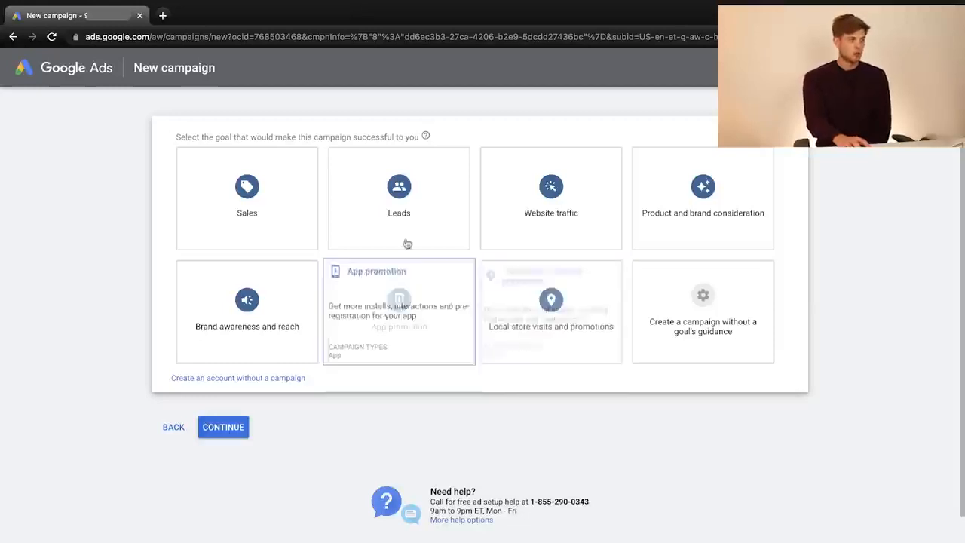
click(519, 211)
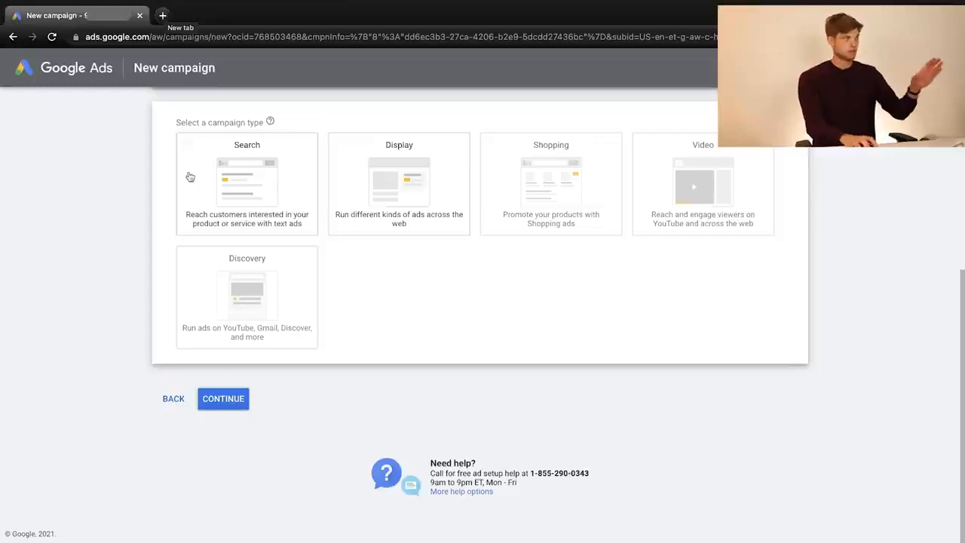
Search Google for "marketing agency new york" in a separate browser tab
click(163, 15)
text(marketing age)
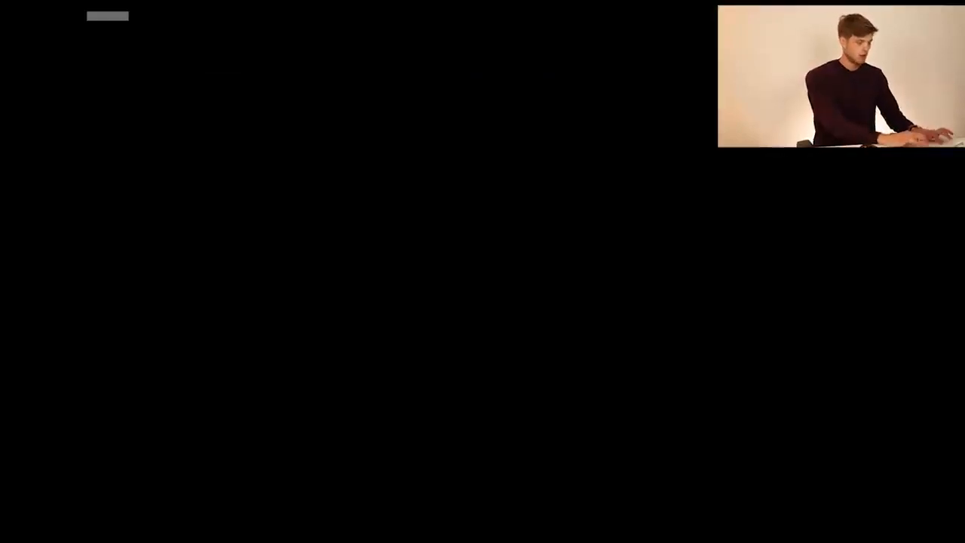
text(ncy ney)
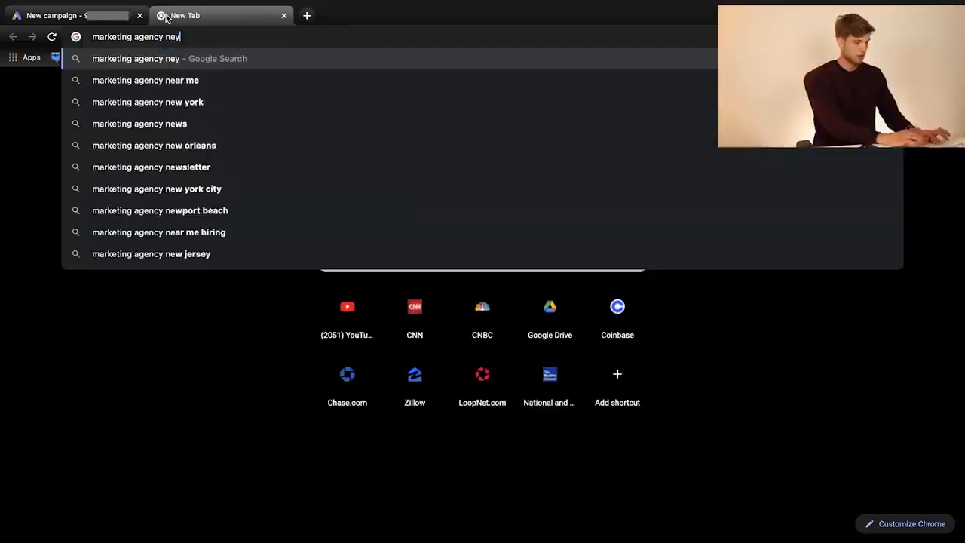
key(BackSpace)
text(w)
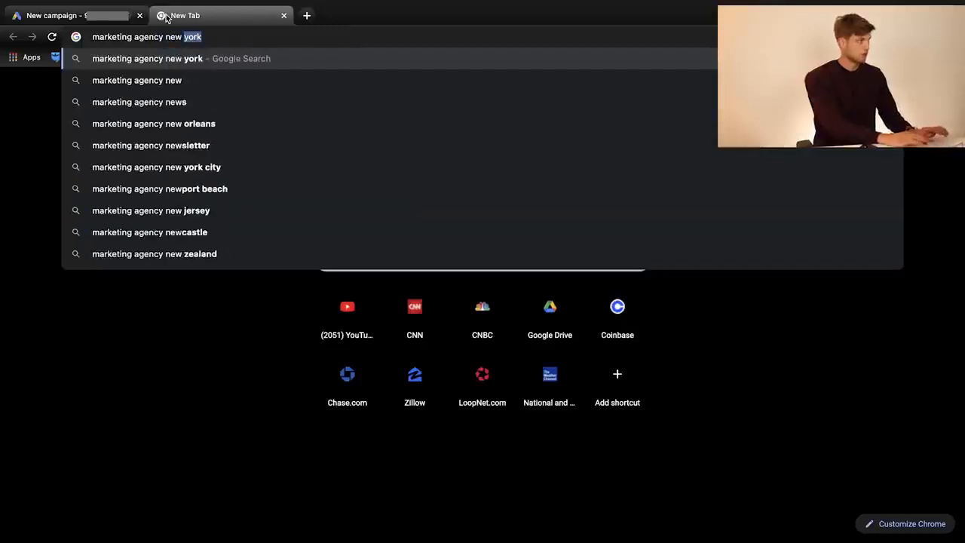
key(Return)
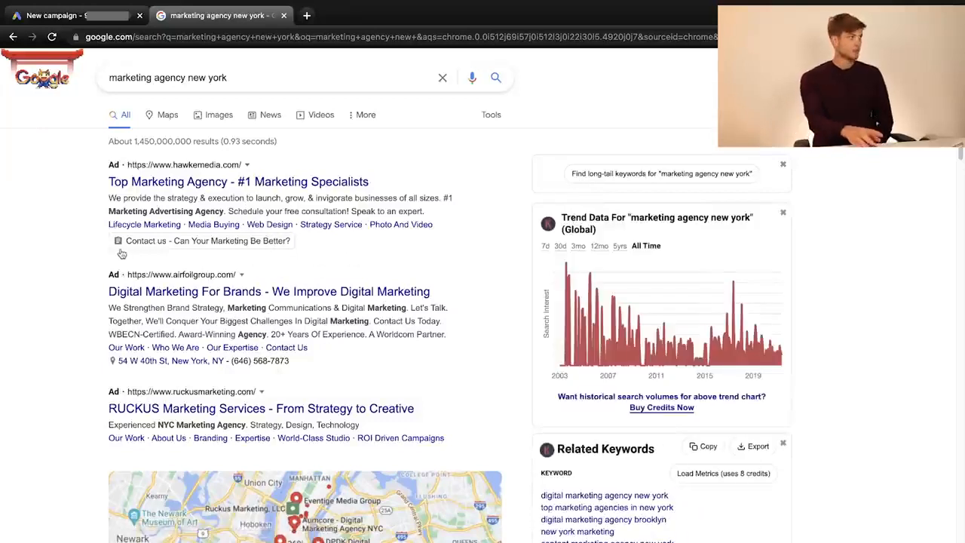
Compare the campaign types with the text ads and organic listings in the marketing agency search results, ending back at the campaign setup
click(74, 18)
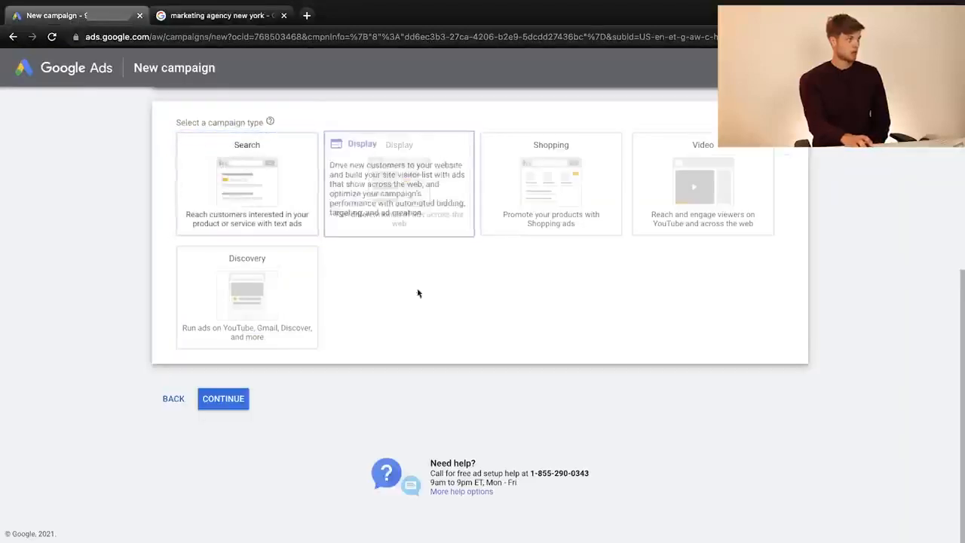
click(205, 18)
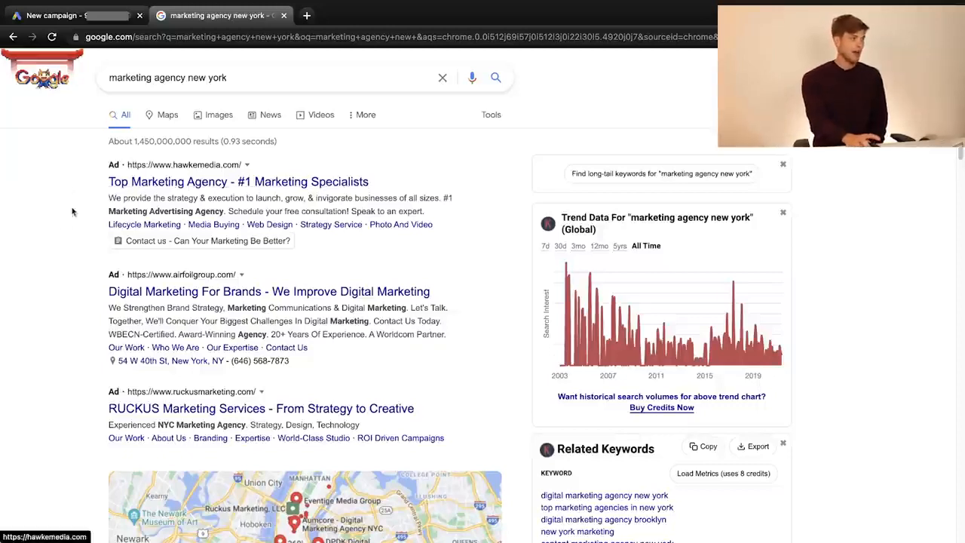
scroll(87, 381, down, 5)
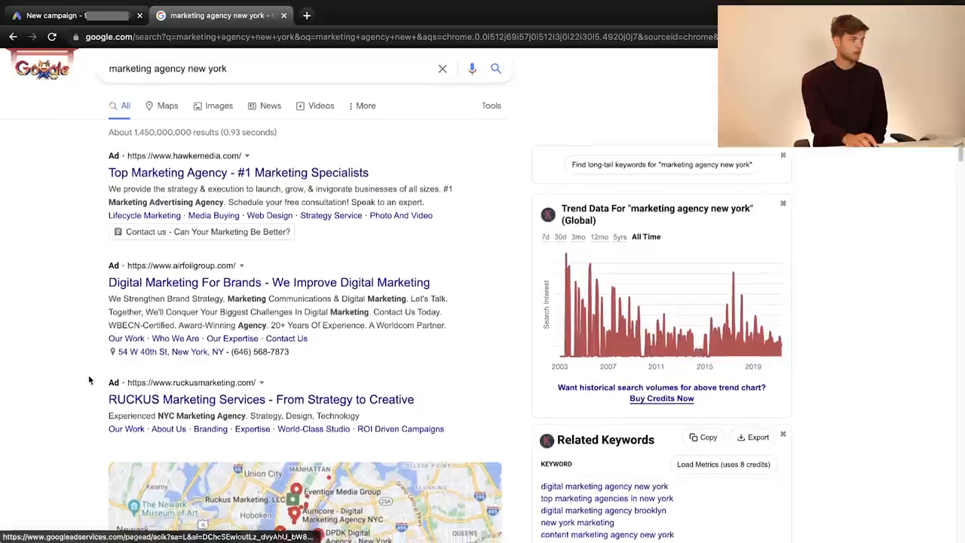
scroll(105, 347, down, 5)
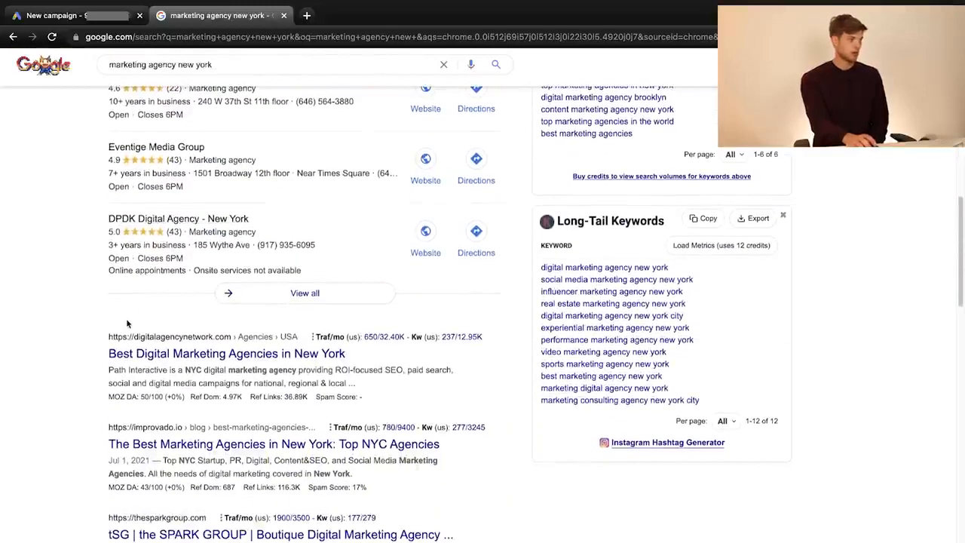
scroll(126, 318, up, 10)
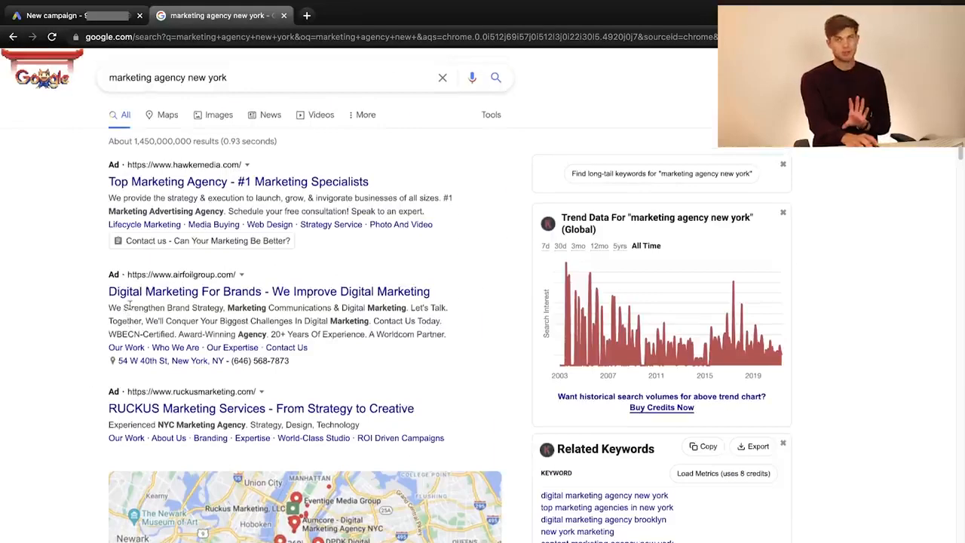
click(75, 16)
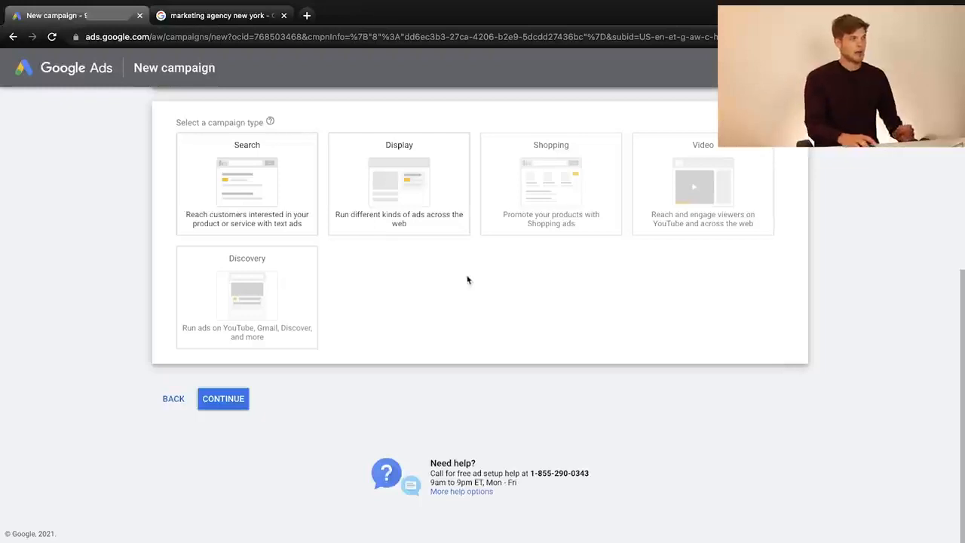
Search Google for "organic protein powder" in another browser tab
mouse_move(612, 228)
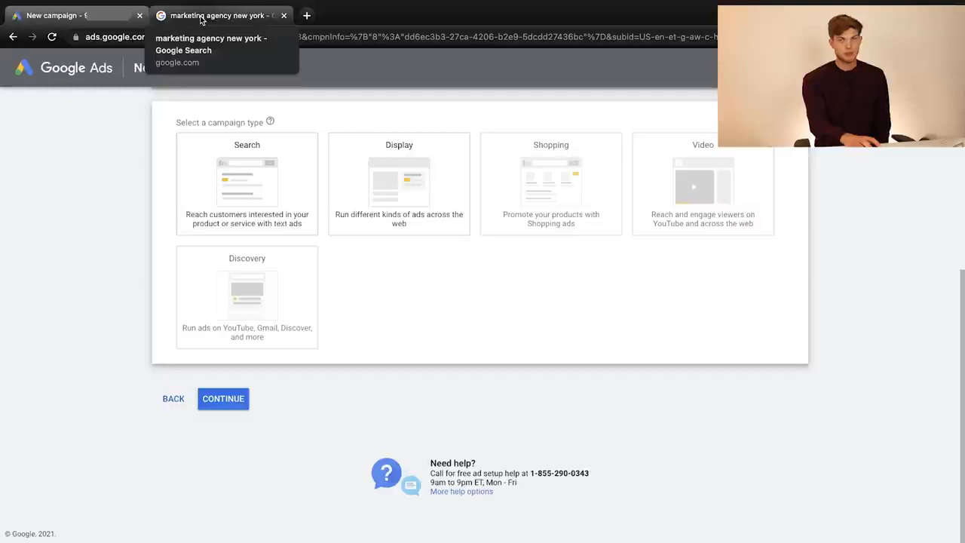
click(305, 17)
text(organi)
key(BackSpace)
key(BackSpace)
key(BackSpace)
text(s)
key(BackSpace)
text(anic)
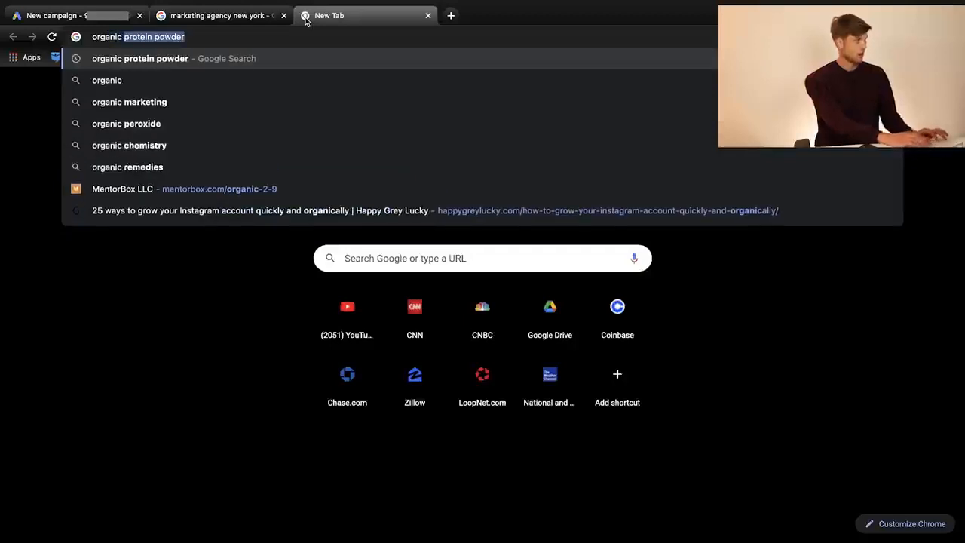
key(Return)
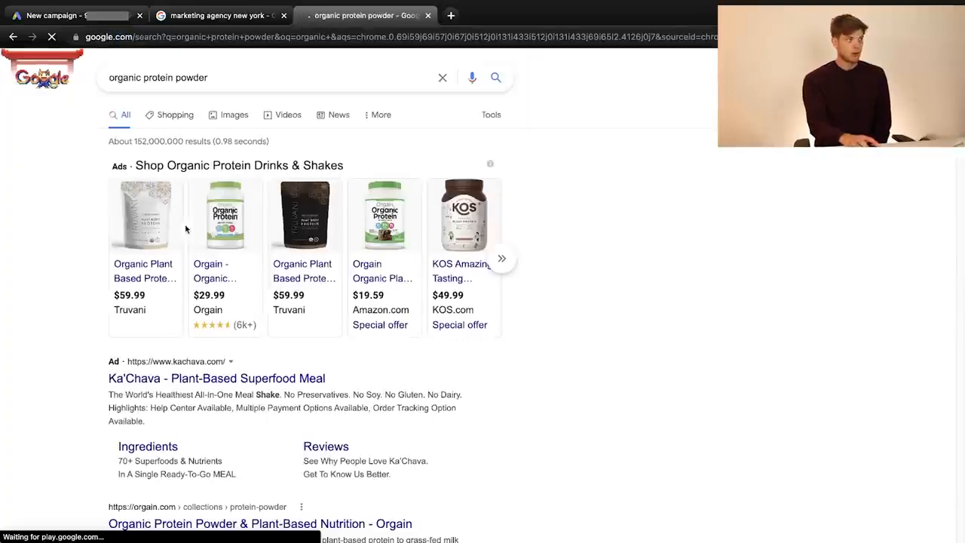
Show the Shopping results for organic protein powder and examine the sponsored products and the listings below them
click(166, 114)
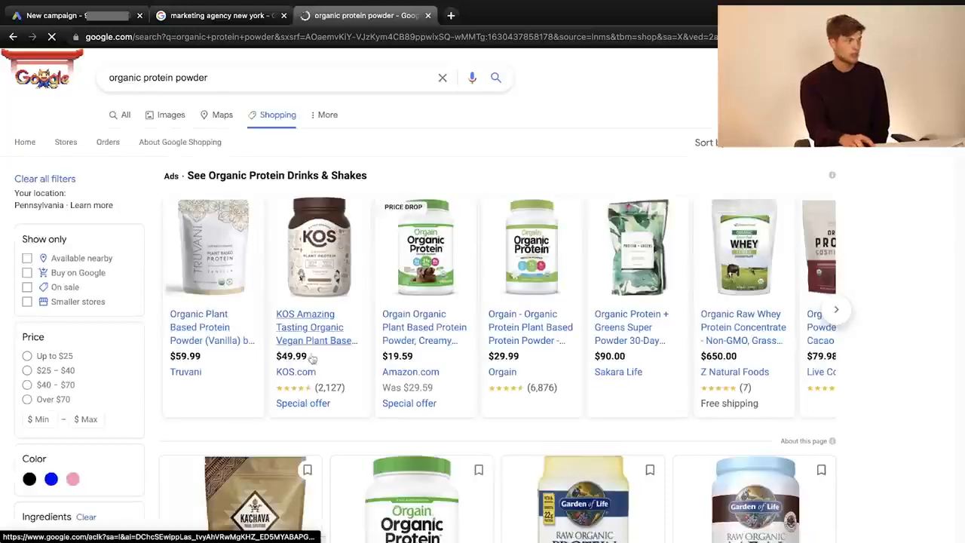
scroll(512, 319, down, 5)
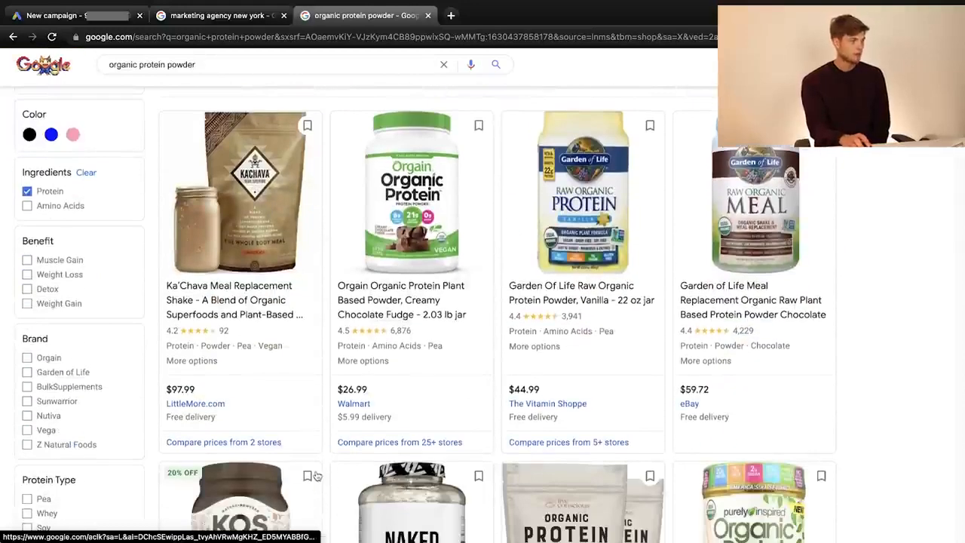
scroll(455, 254, down, 5)
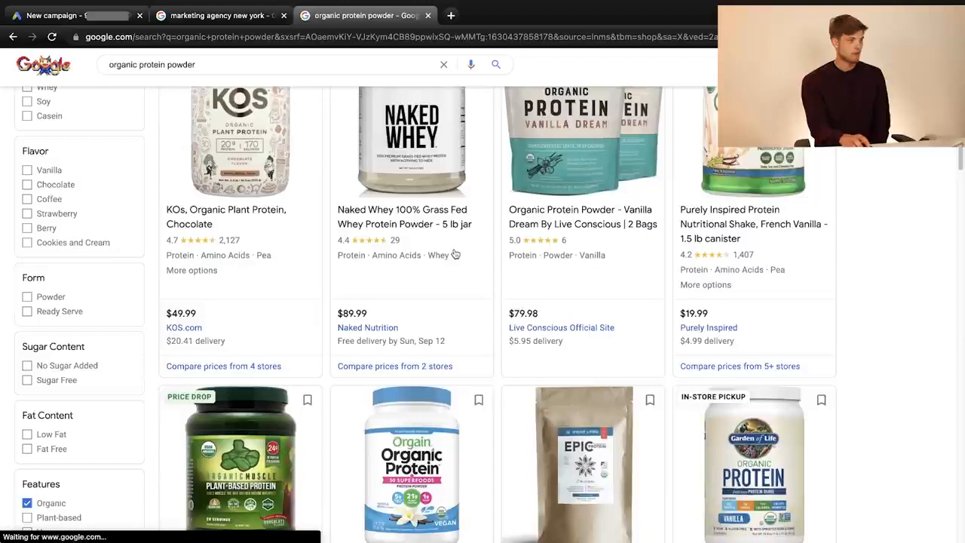
scroll(455, 254, up, 10)
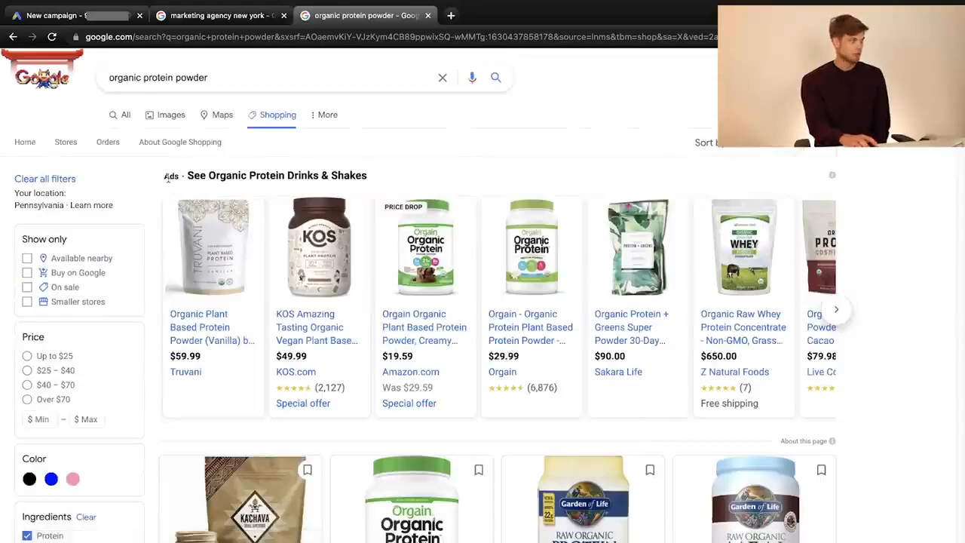
drag(164, 179, 366, 184)
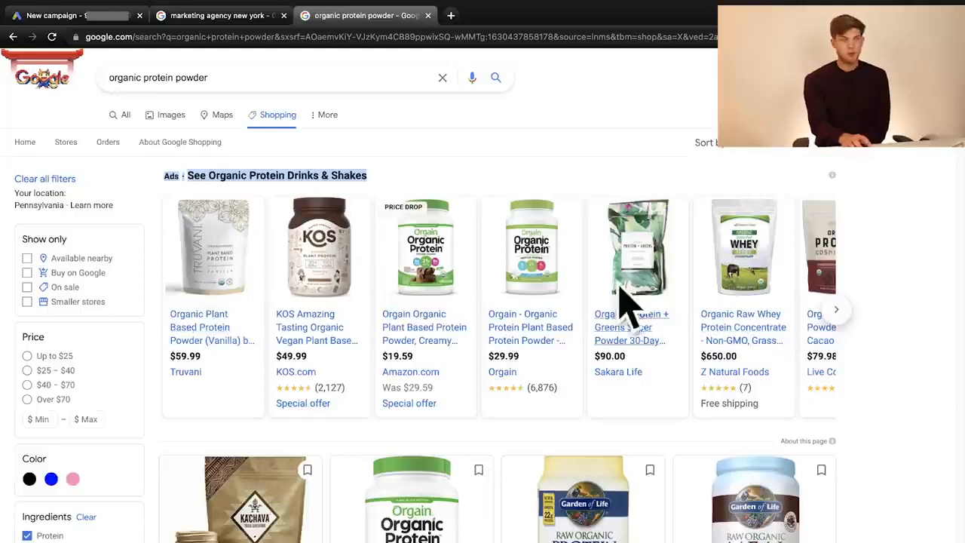
click(420, 165)
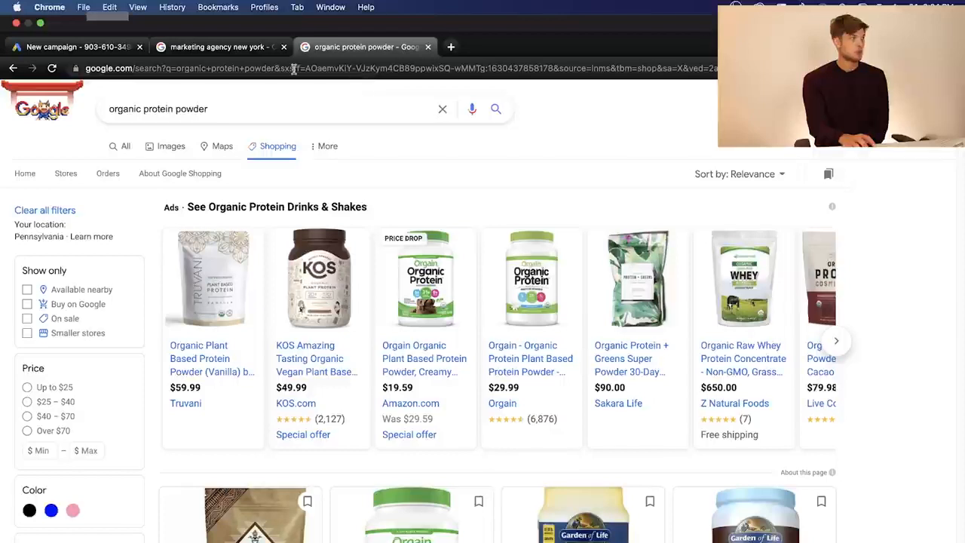
Return to the Google Ads campaign setup and select Search as the campaign type
click(225, 50)
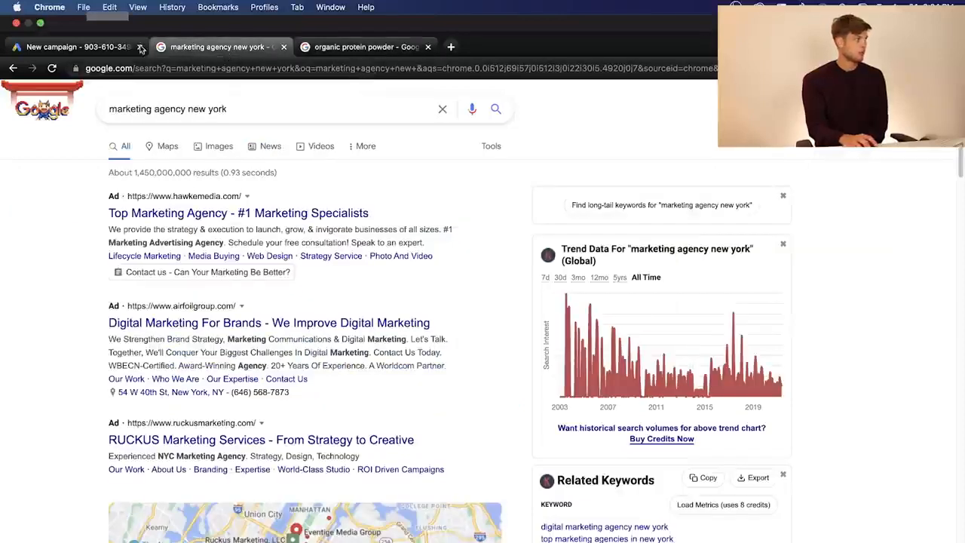
click(45, 17)
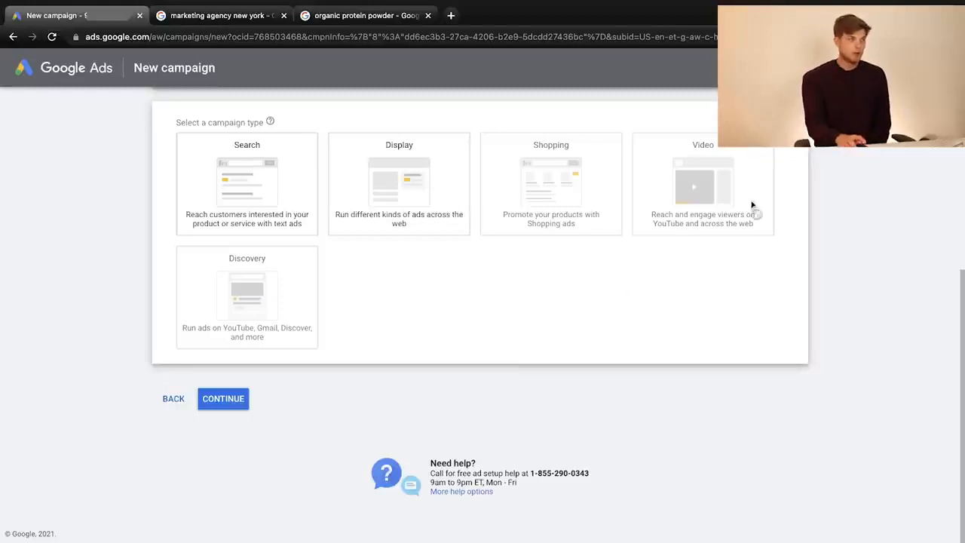
mouse_move(735, 228)
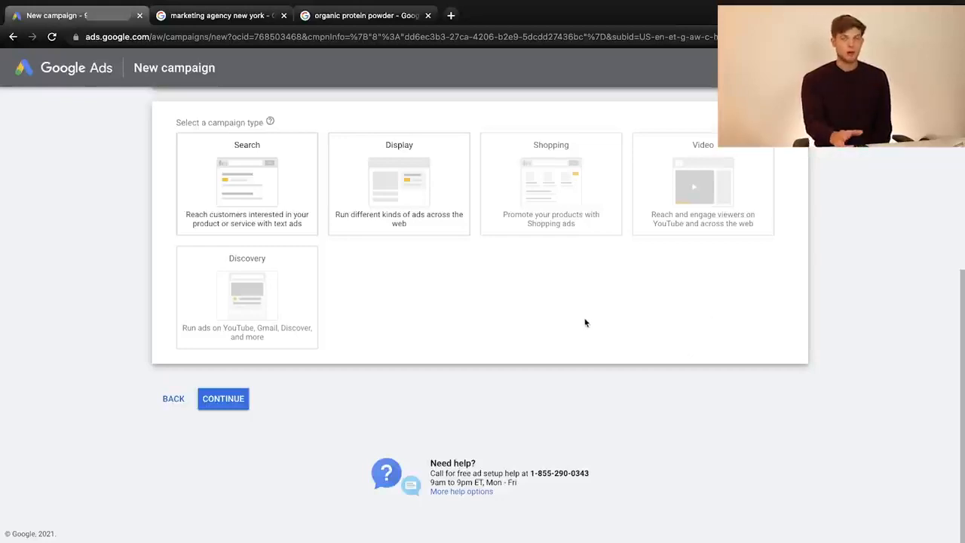
mouse_move(191, 343)
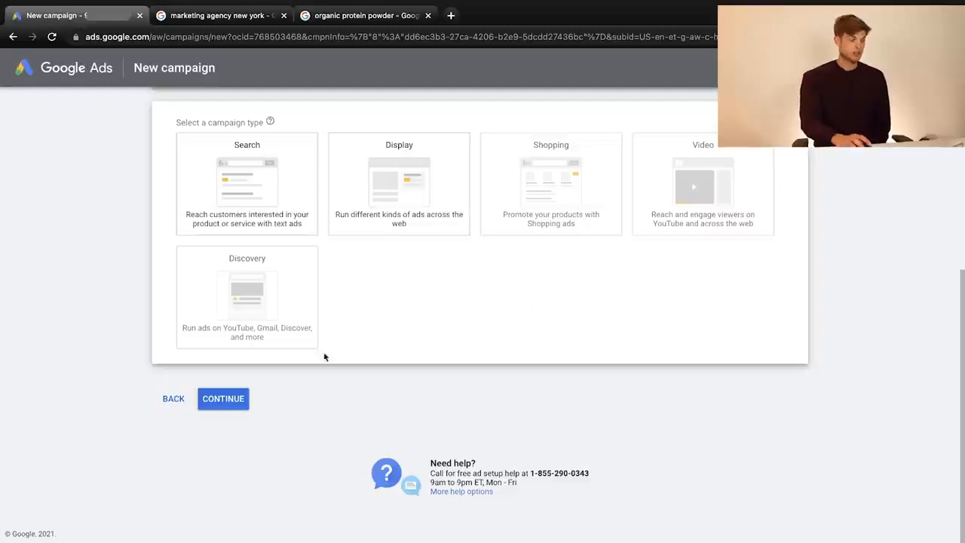
mouse_move(272, 193)
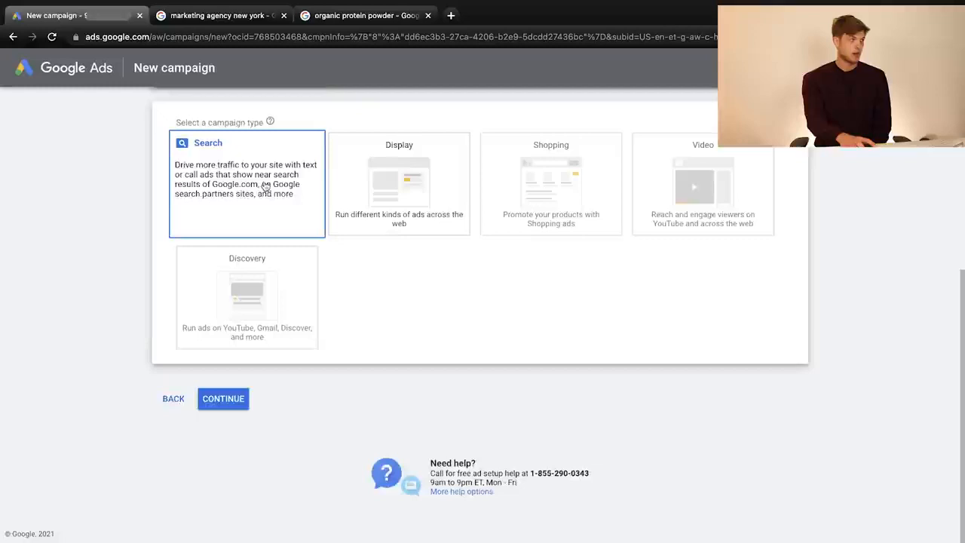
click(266, 186)
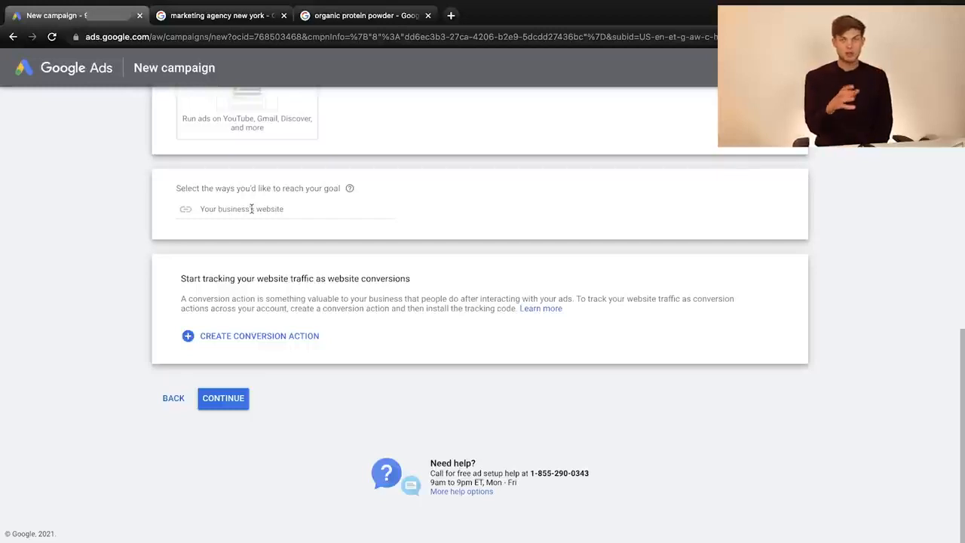
click(257, 212)
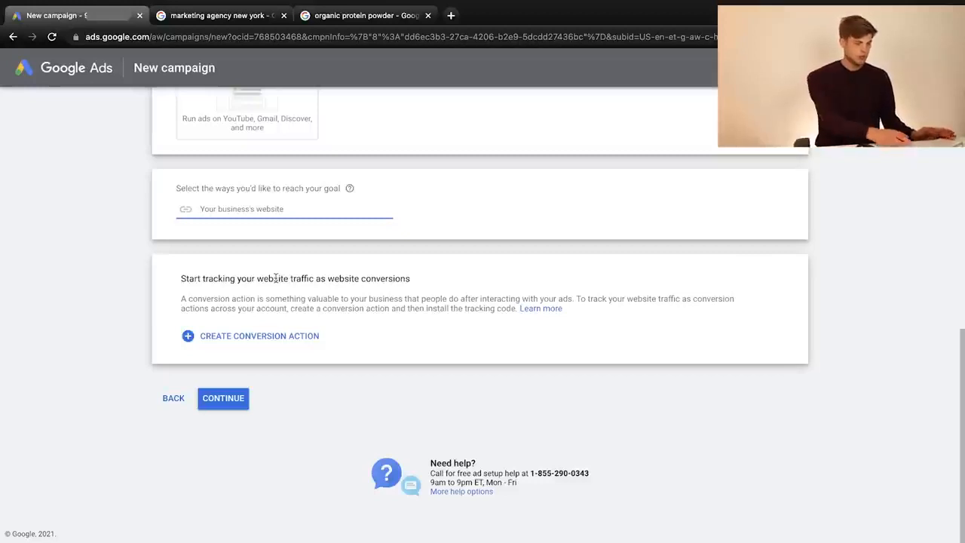
text(www.)
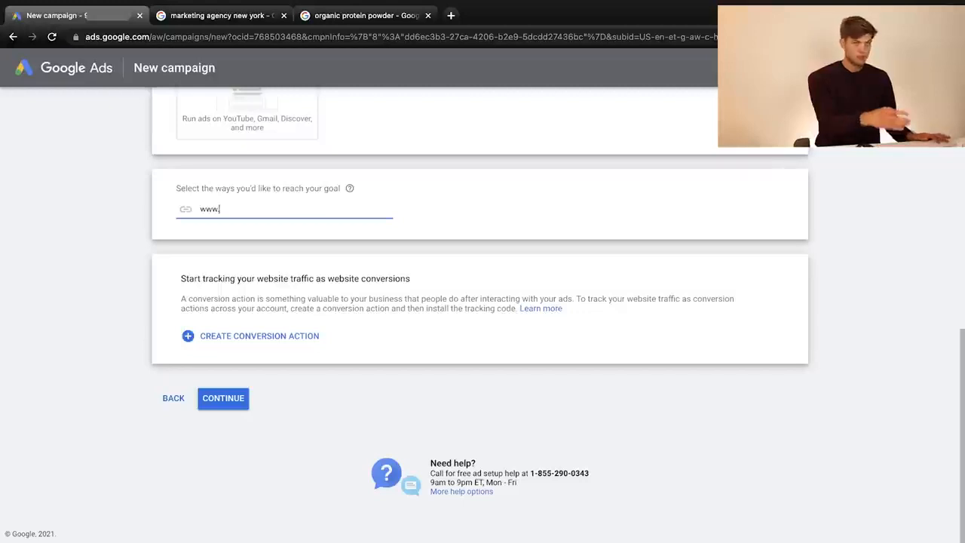
text(santre)
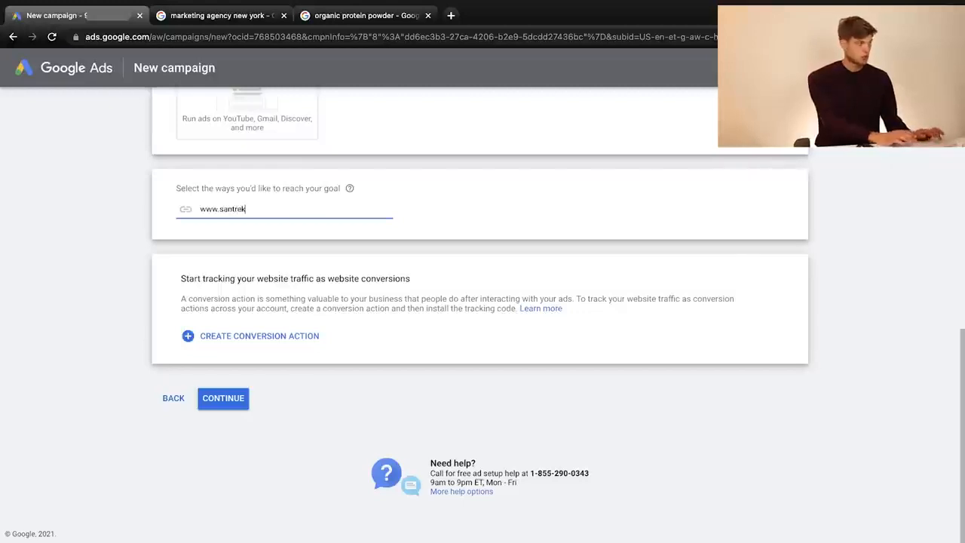
text(lmedia)
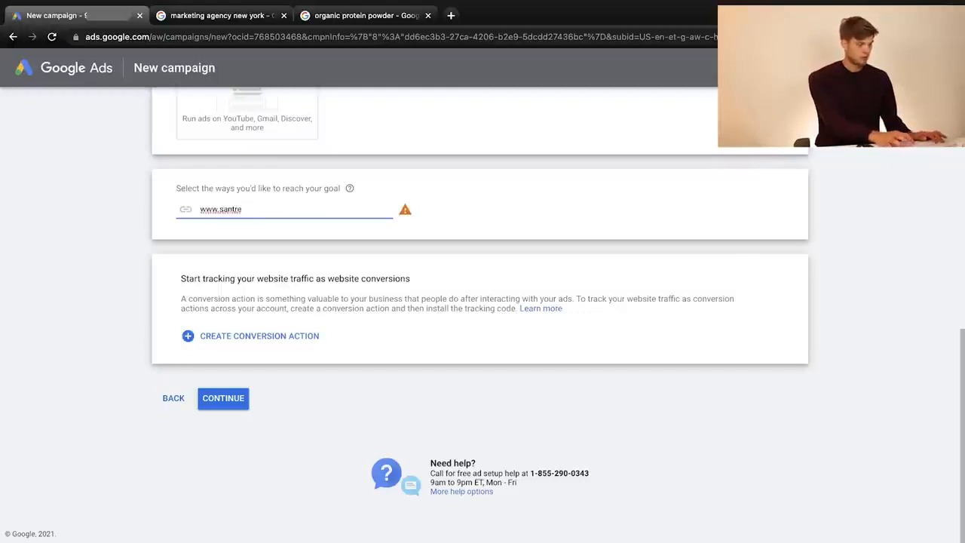
text(.com)
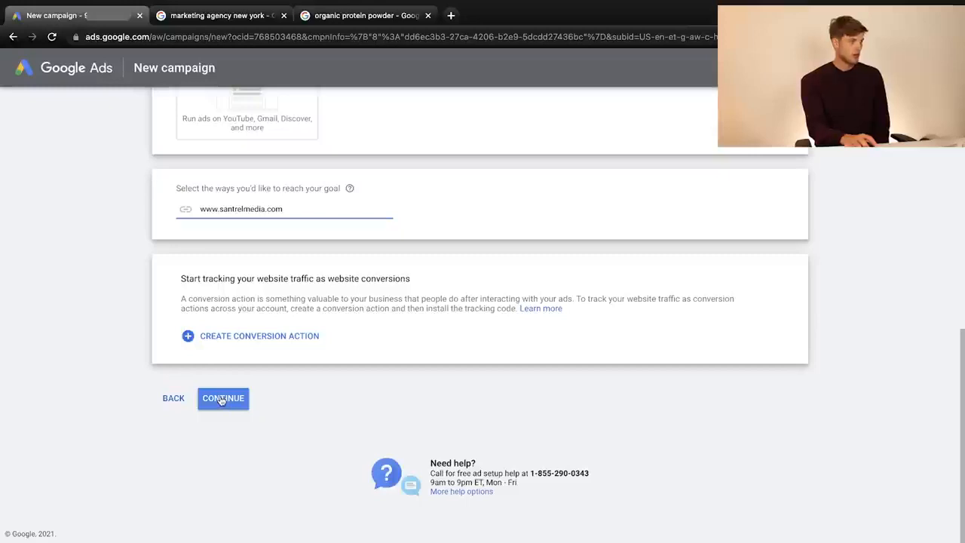
click(195, 281)
drag(195, 281, 403, 288)
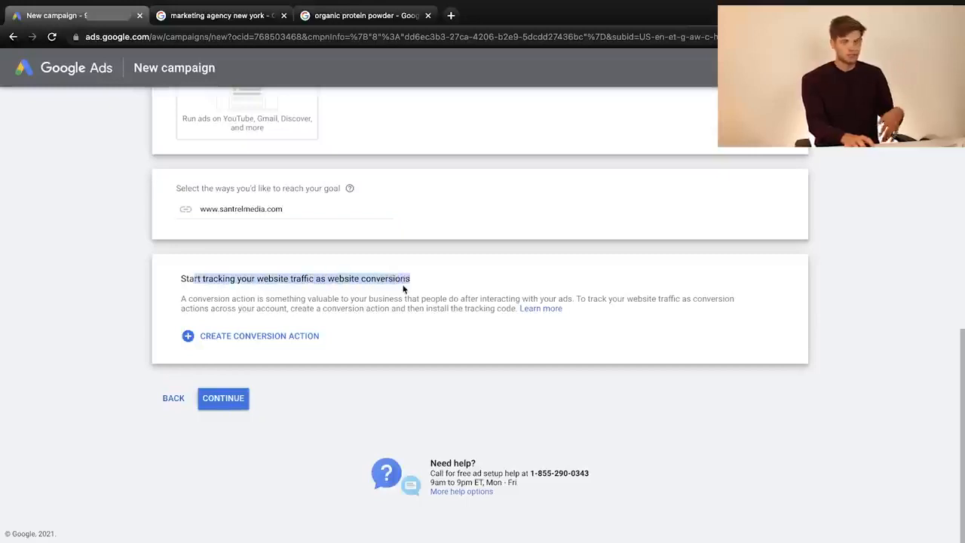
click(455, 289)
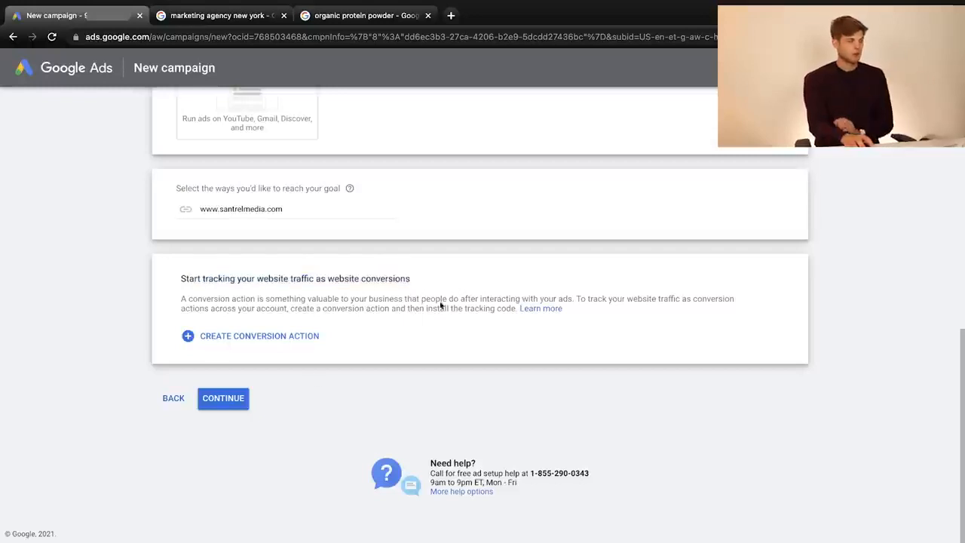
click(229, 405)
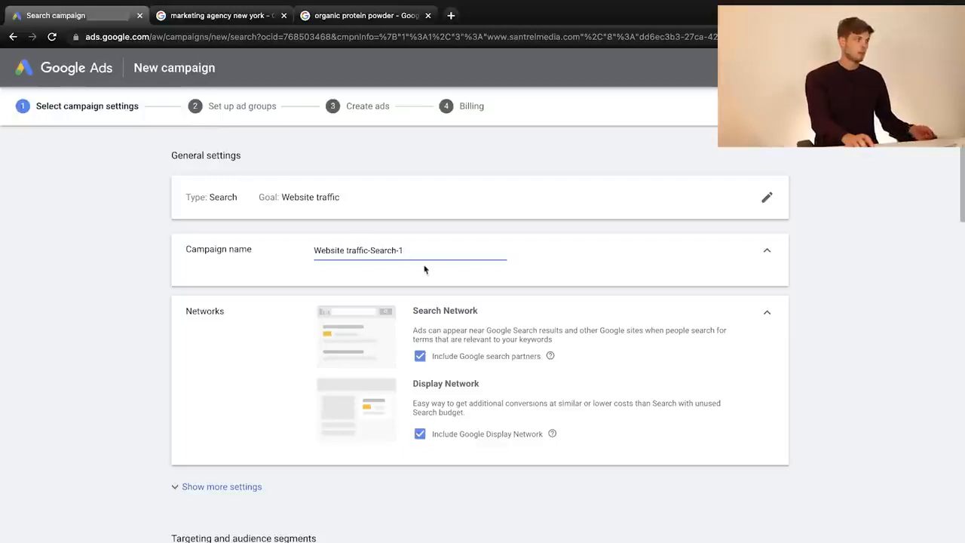
Name the campaign "Website Marketing ads #1" and exclude the Google Display Network from its networks
key(BackSpace)
key(BackSpace)
key(BackSpace)
key(BackSpace)
key(BackSpace)
key(BackSpace)
key(BackSpace)
key(BackSpace)
key(BackSpace)
key(BackSpace)
key(BackSpace)
key(BackSpace)
key(BackSpace)
key(BackSpace)
key(BackSpace)
key(BackSpace)
key(BackSpace)
key(BackSpace)
key(BackSpace)
key(BackSpace)
key(BackSpace)
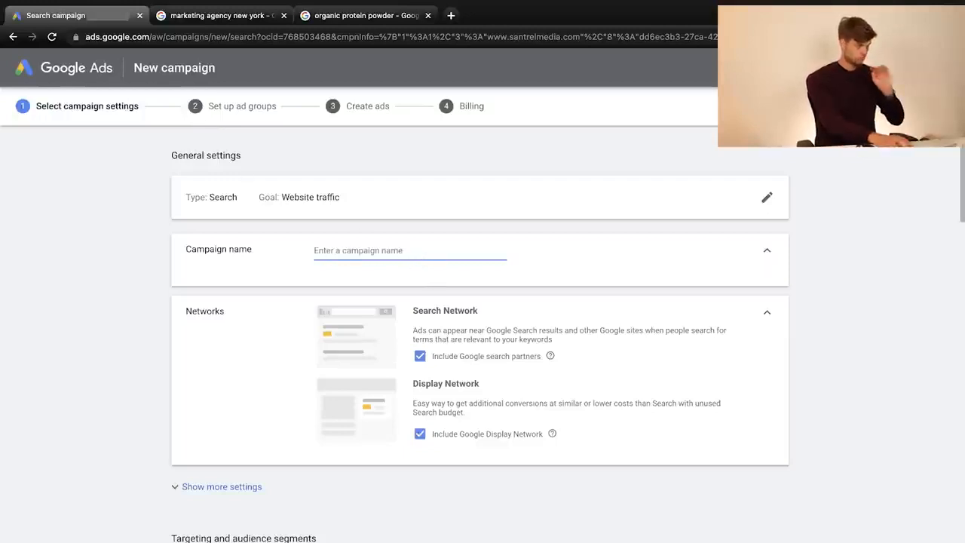
text(Websi)
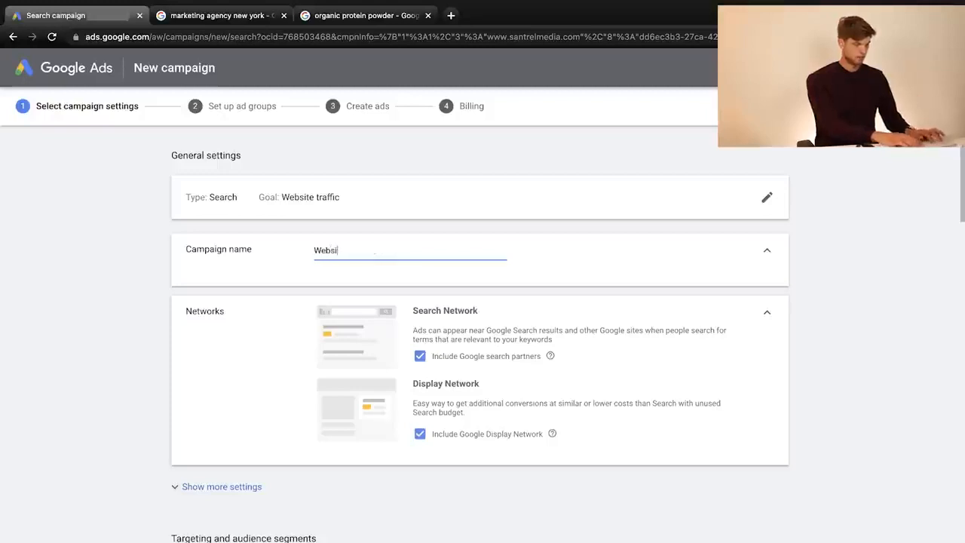
text(te Marketing )
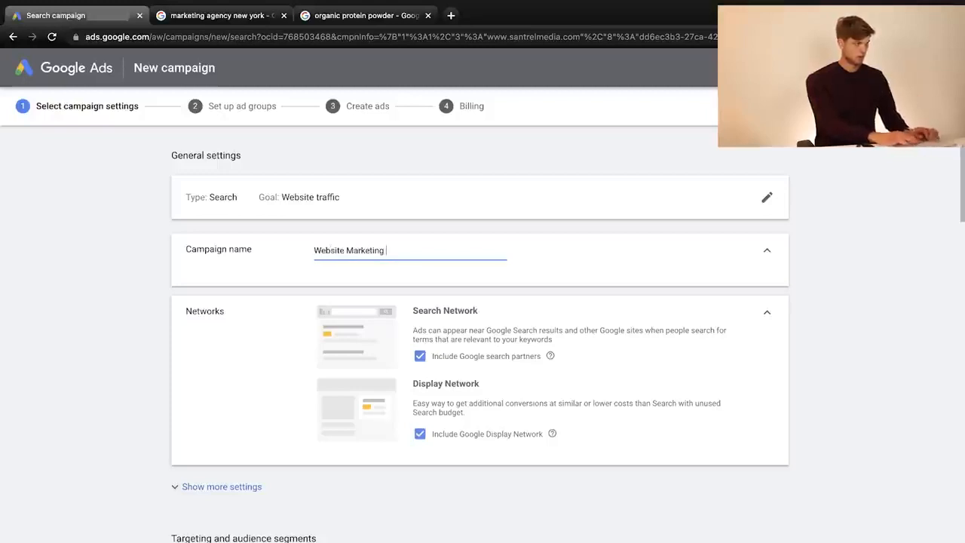
text(ads)
text(#1)
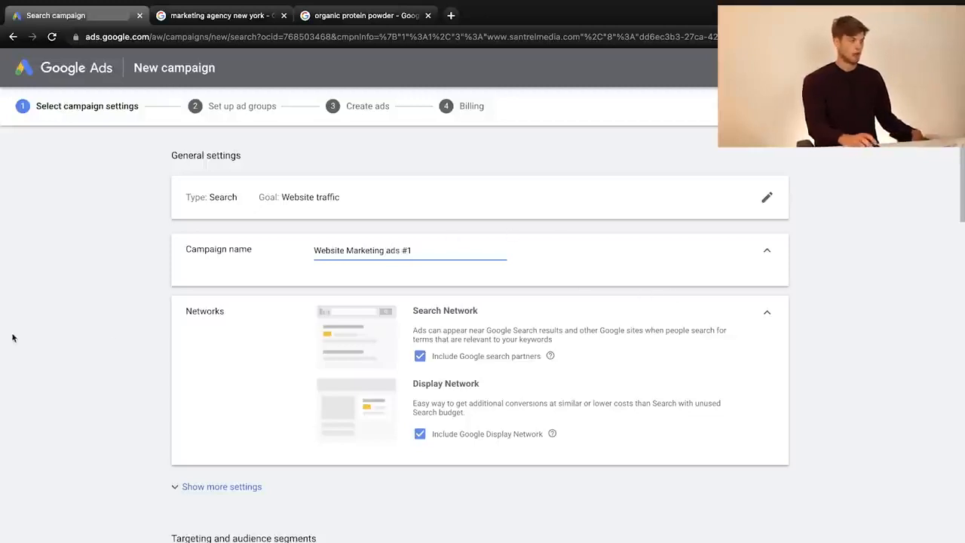
scroll(131, 332, down, 1)
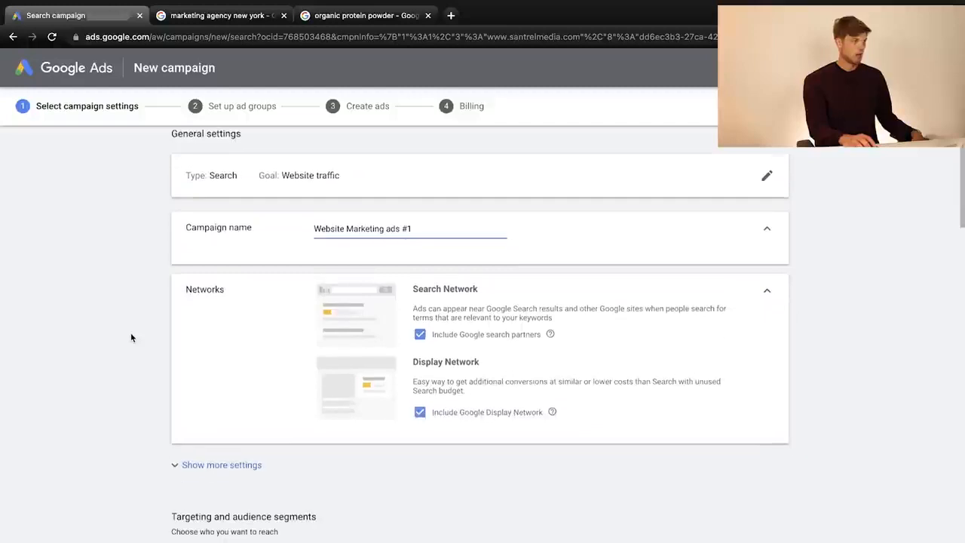
click(420, 413)
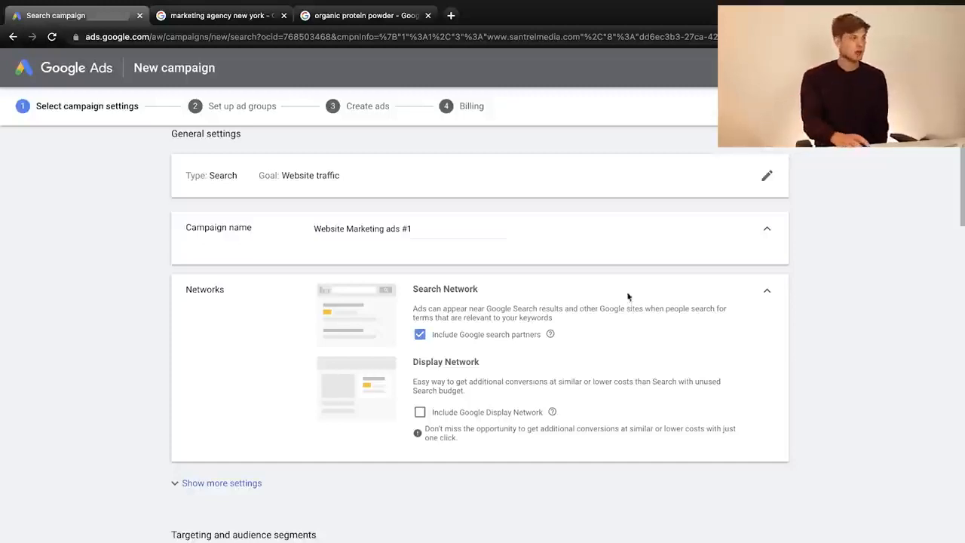
Switch location targeting to a custom location and target the state of New York, United States
scroll(157, 344, down, 3)
scroll(167, 338, down, 3)
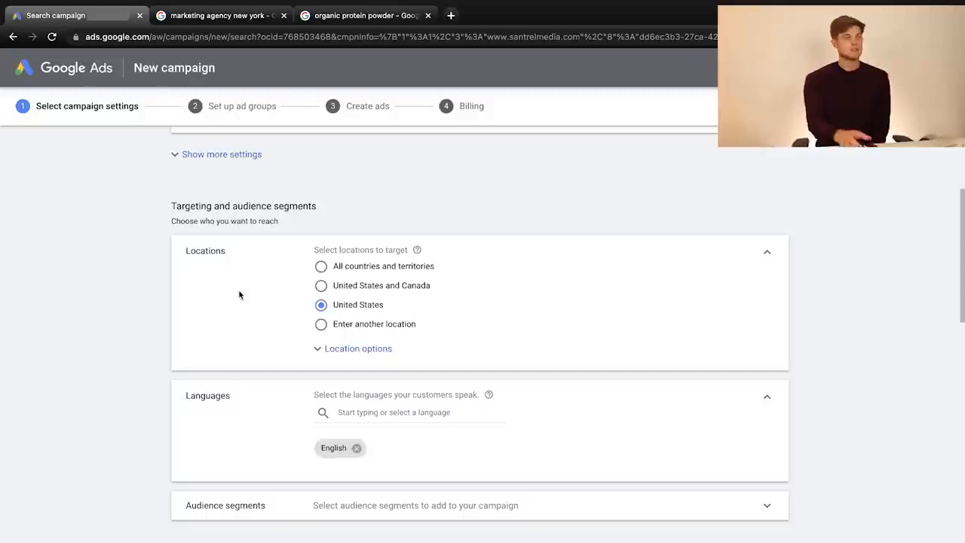
click(322, 326)
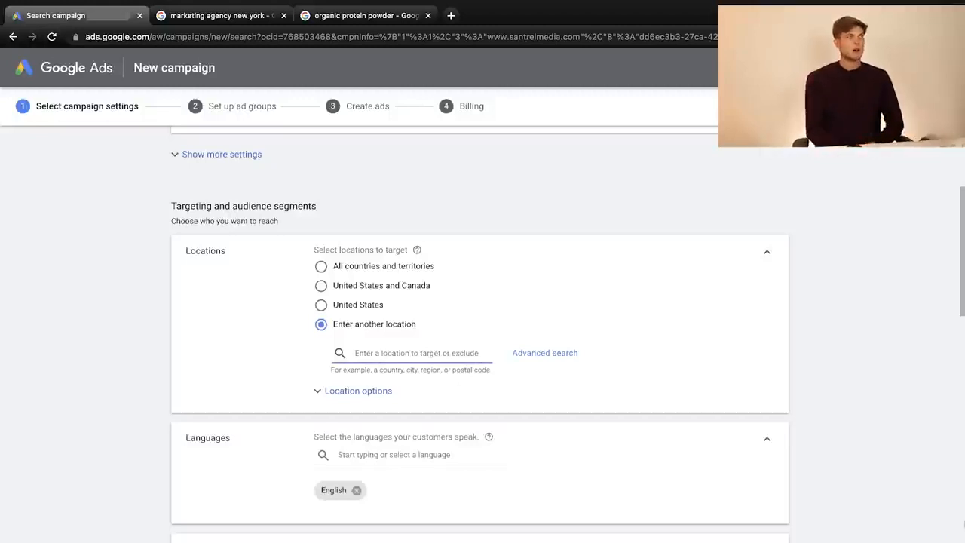
text(new )
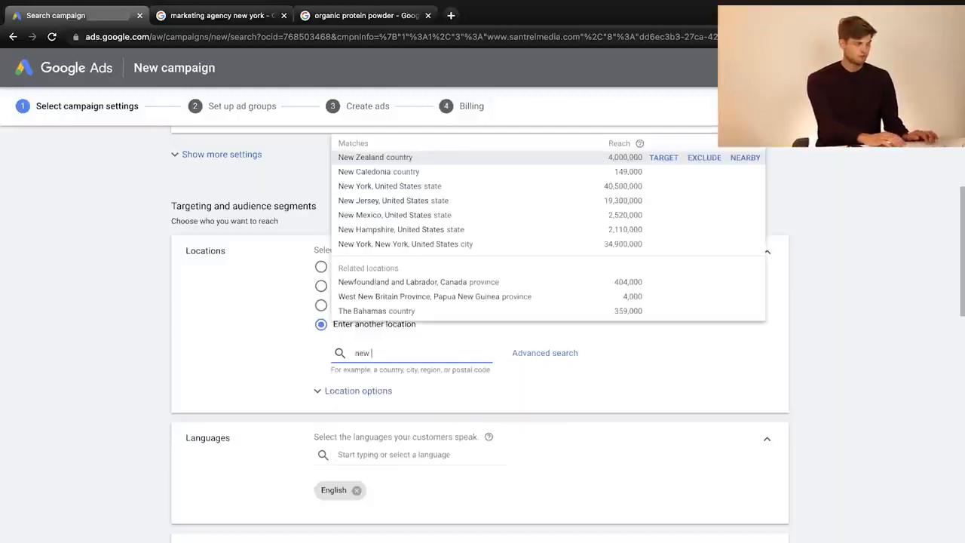
text(york)
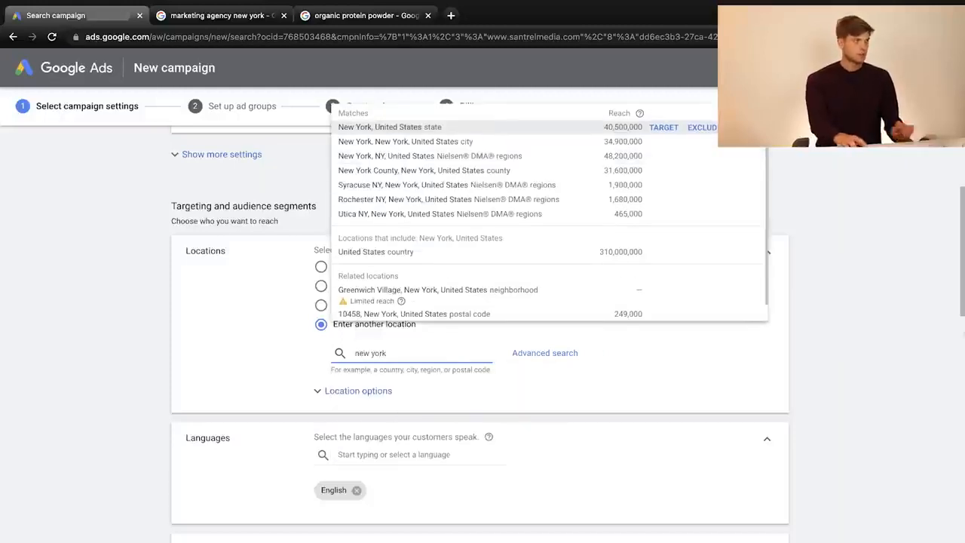
mouse_move(663, 147)
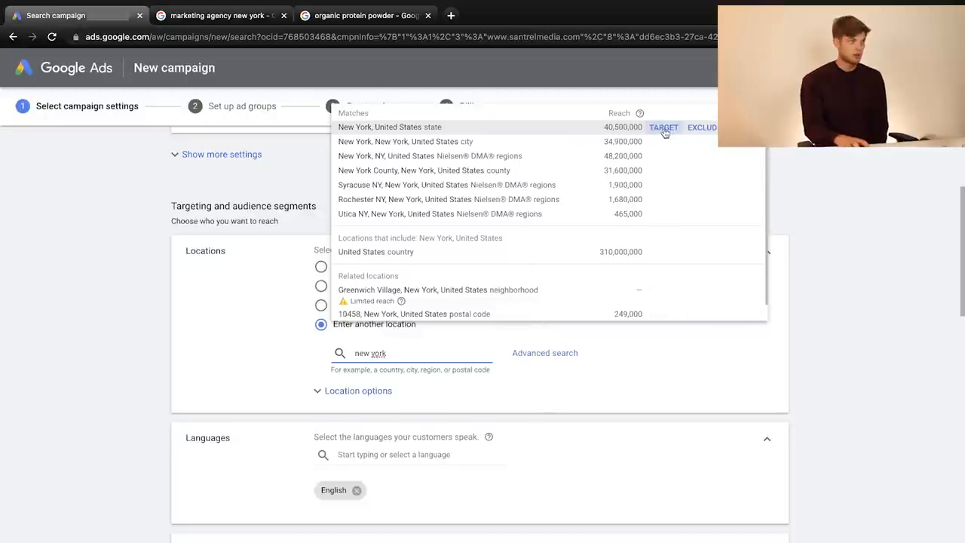
click(664, 128)
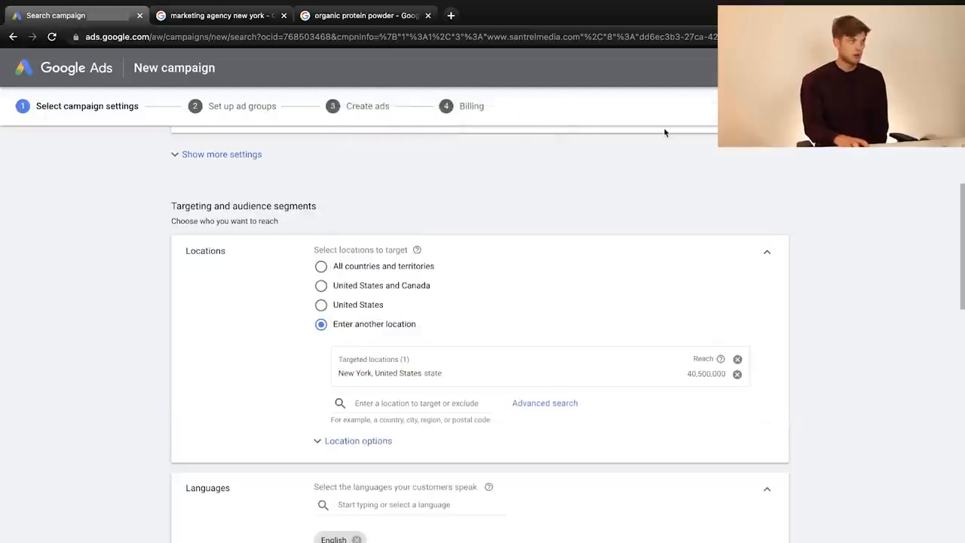
Add the state of Connecticut, United States, to the targeted locations
click(399, 404)
text(conne)
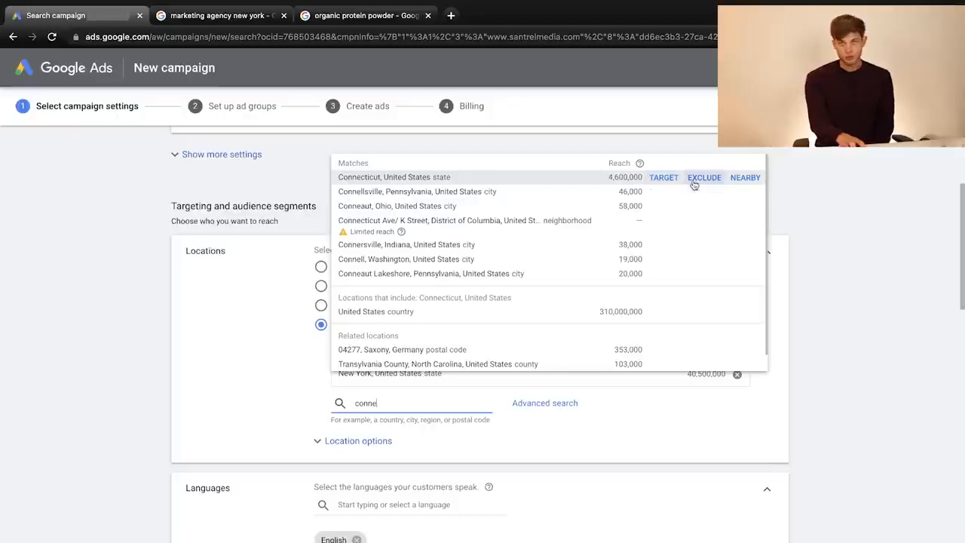
click(664, 185)
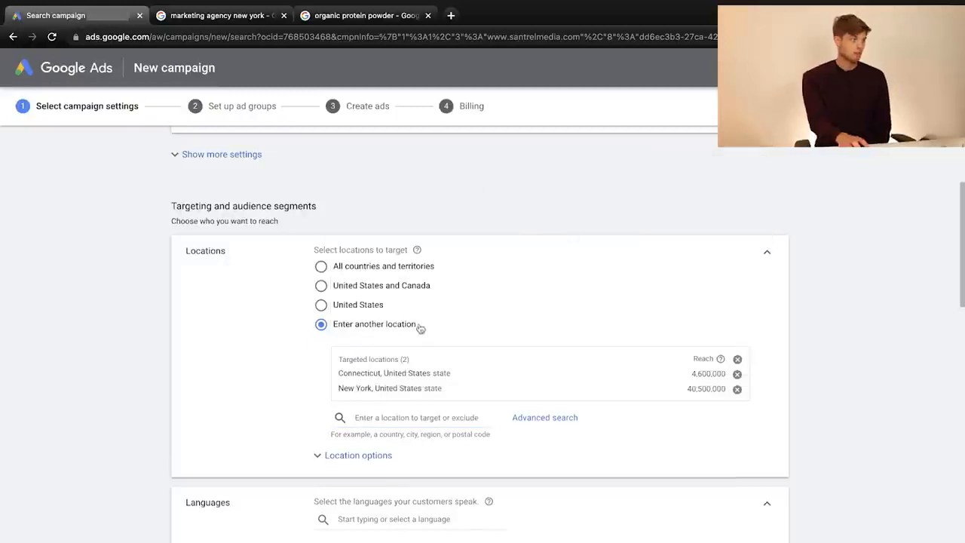
Exclude the state of New Jersey, United States, from the campaign's locations
click(420, 418)
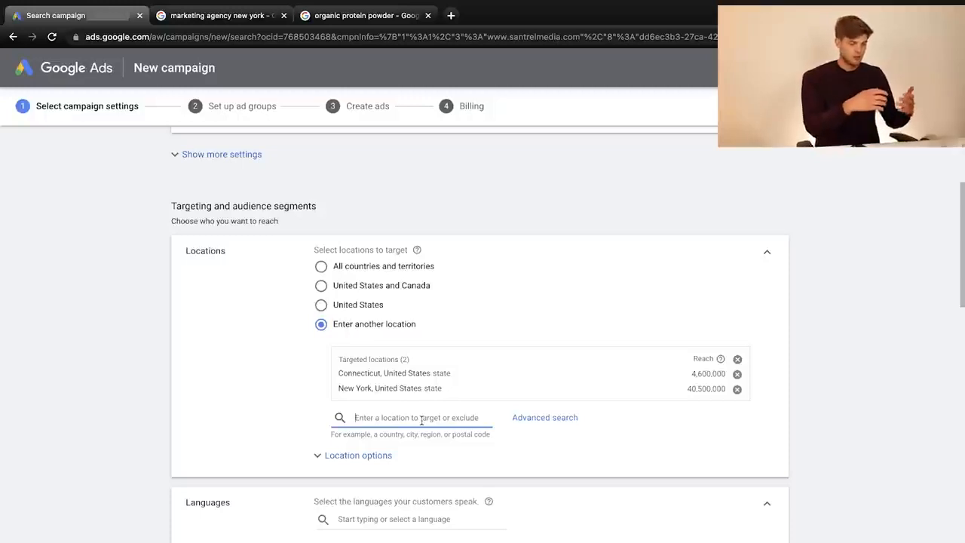
text(new)
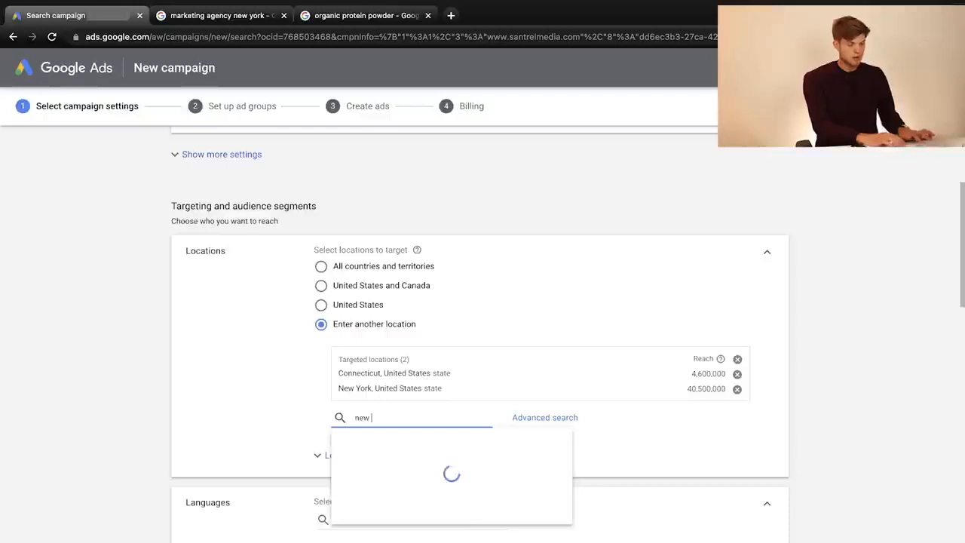
text( jer)
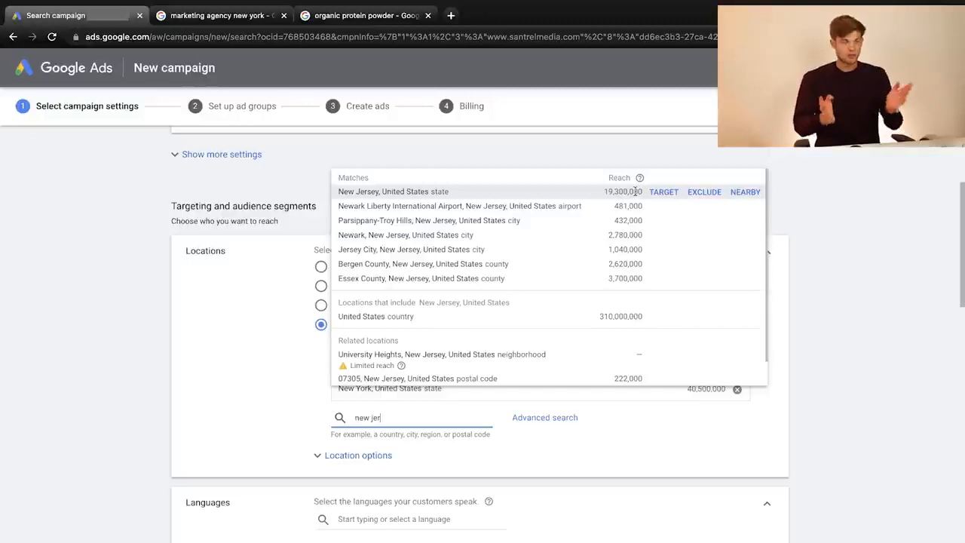
click(705, 193)
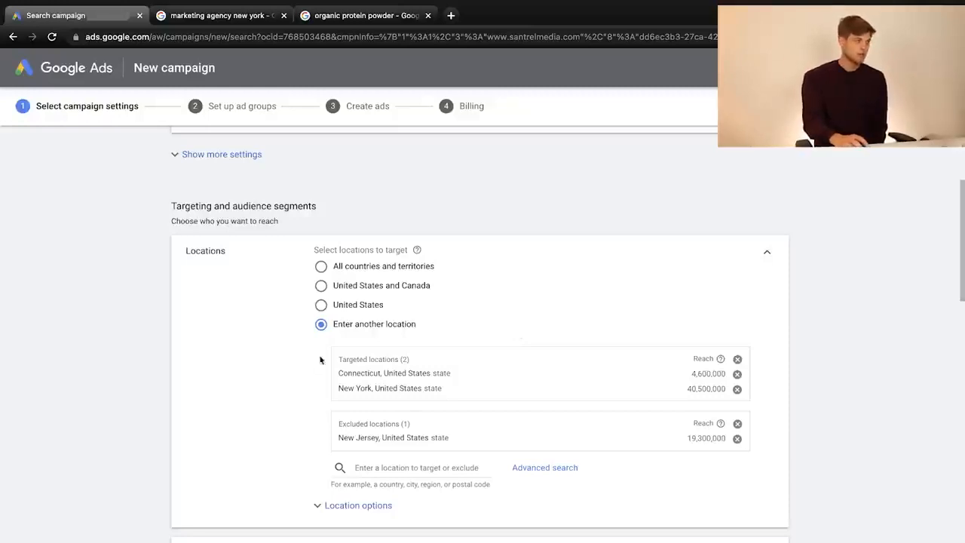
Review the location and language settings, then briefly expand the audience segments section and collapse it without selecting any segment
scroll(270, 432, down, 1)
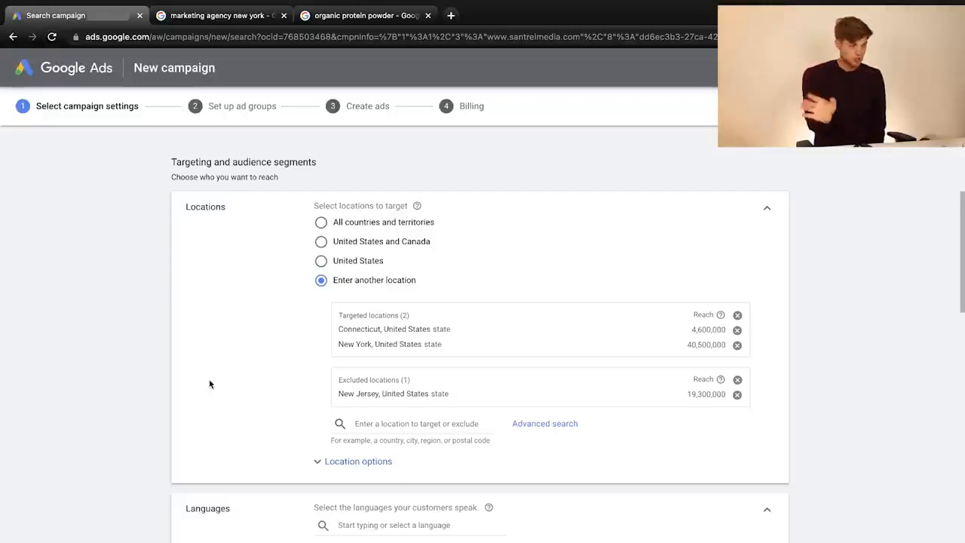
scroll(192, 379, down, 1)
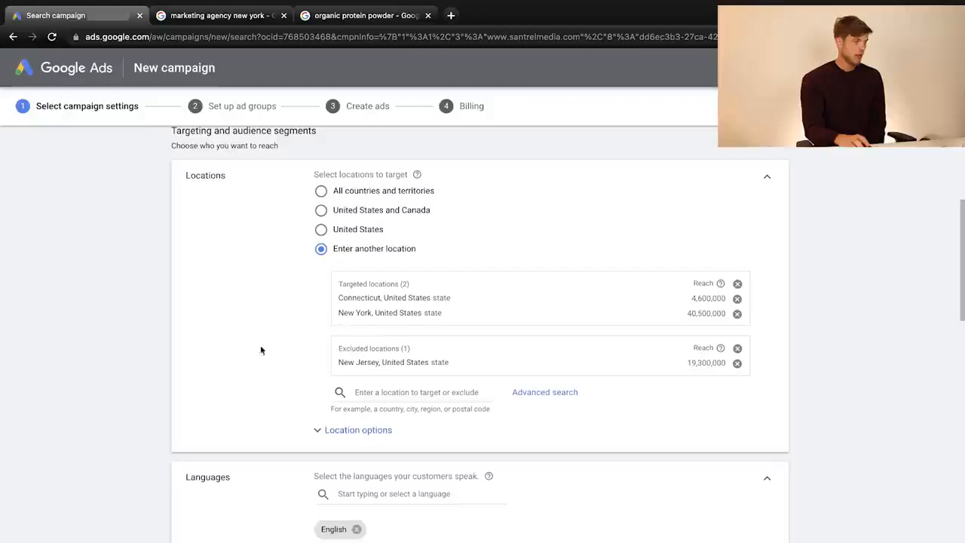
scroll(245, 378, down, 5)
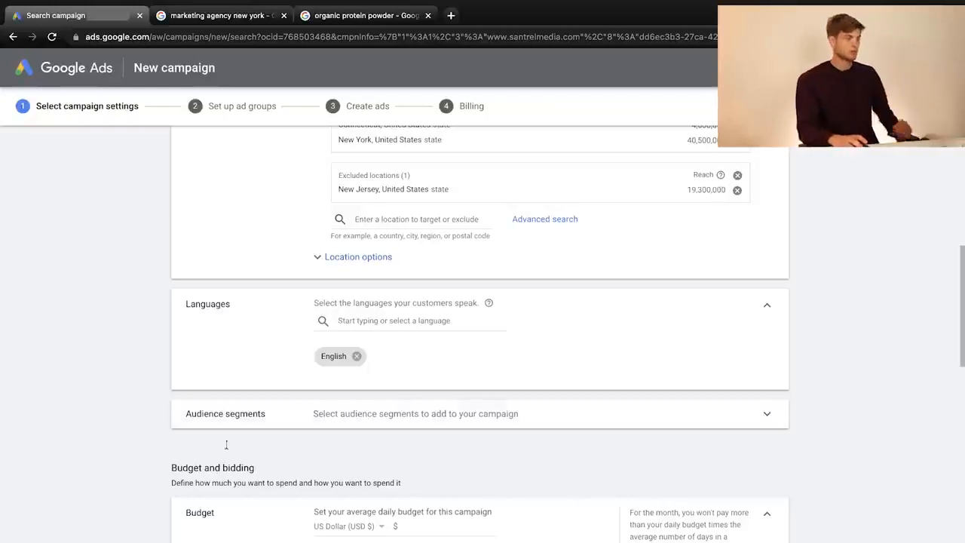
scroll(357, 391, down, 1)
scroll(405, 416, down, 1)
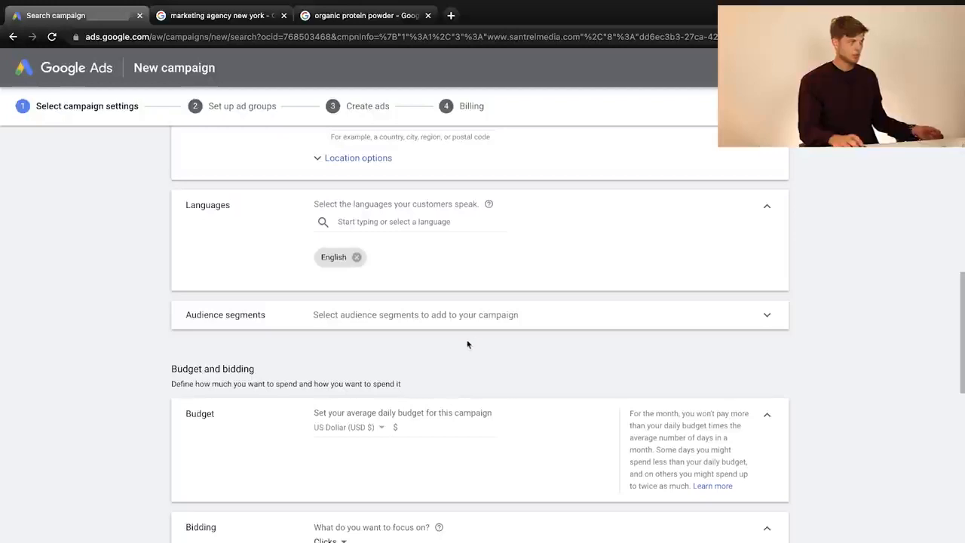
scroll(467, 344, down, 1)
click(463, 299)
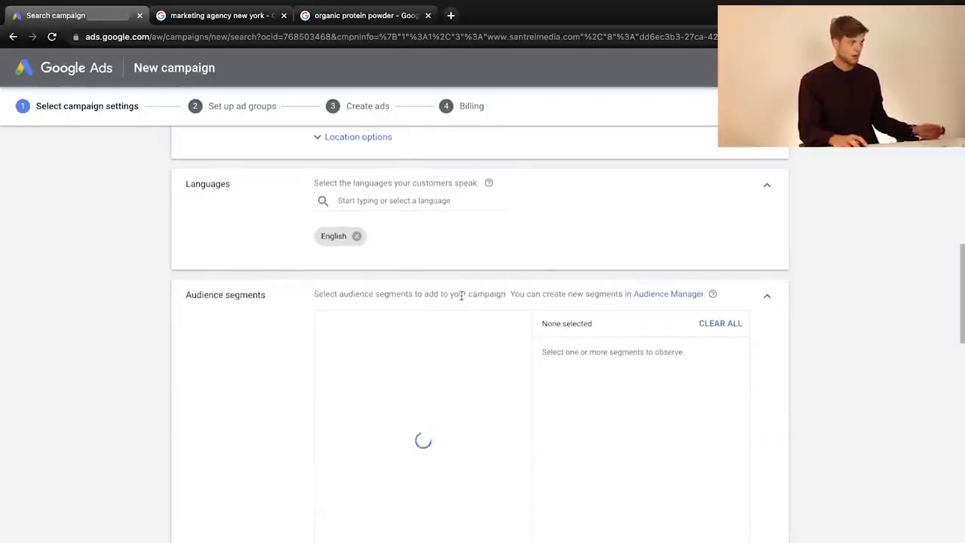
click(768, 301)
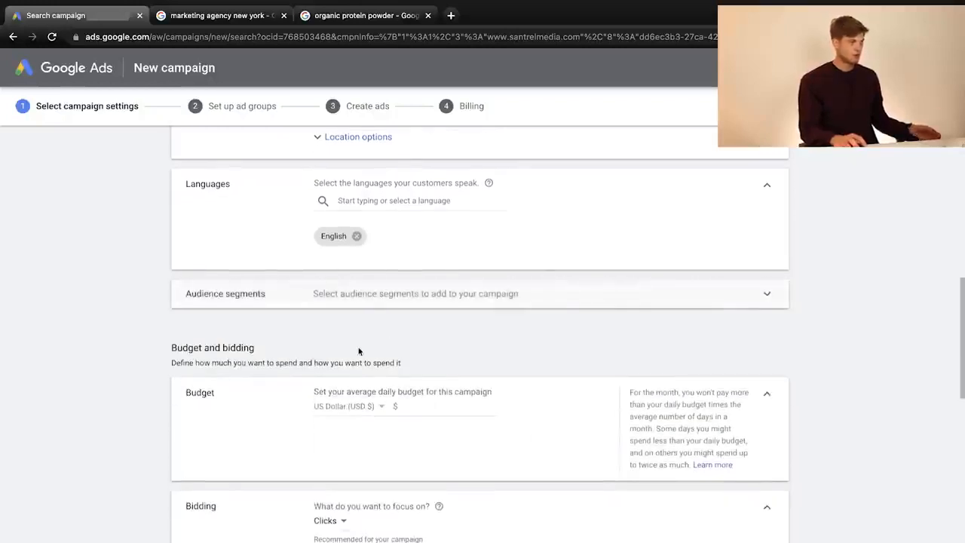
Set the campaign's average daily budget to $40 in US dollars
scroll(412, 338, down, 1)
scroll(400, 341, down, 2)
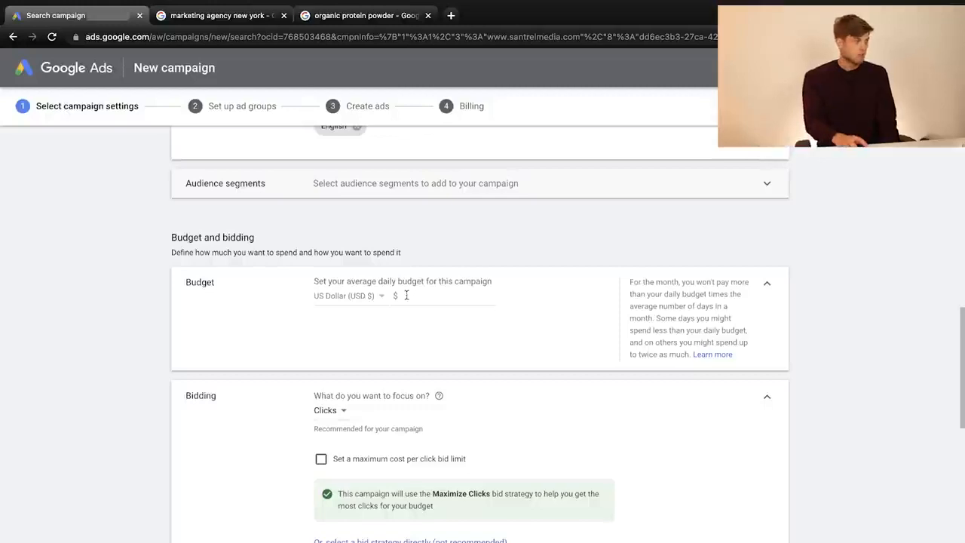
click(407, 295)
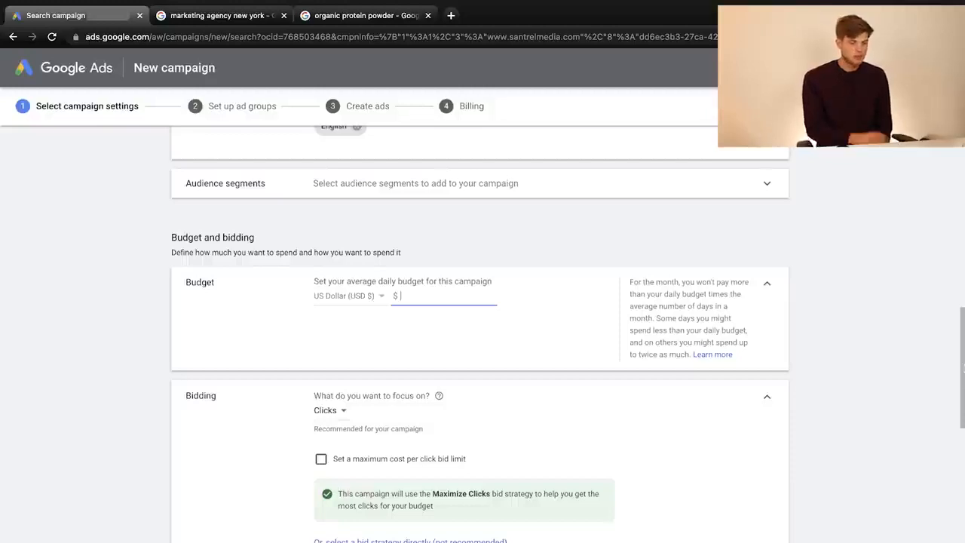
text(40)
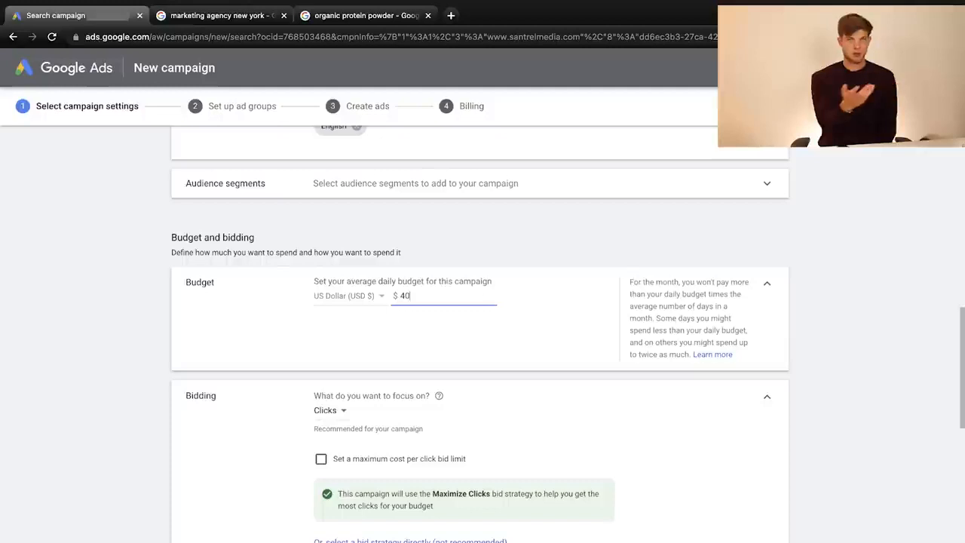
Examine the available bidding focus options for the campaign, keeping Clicks as the focus
scroll(796, 347, down, 1)
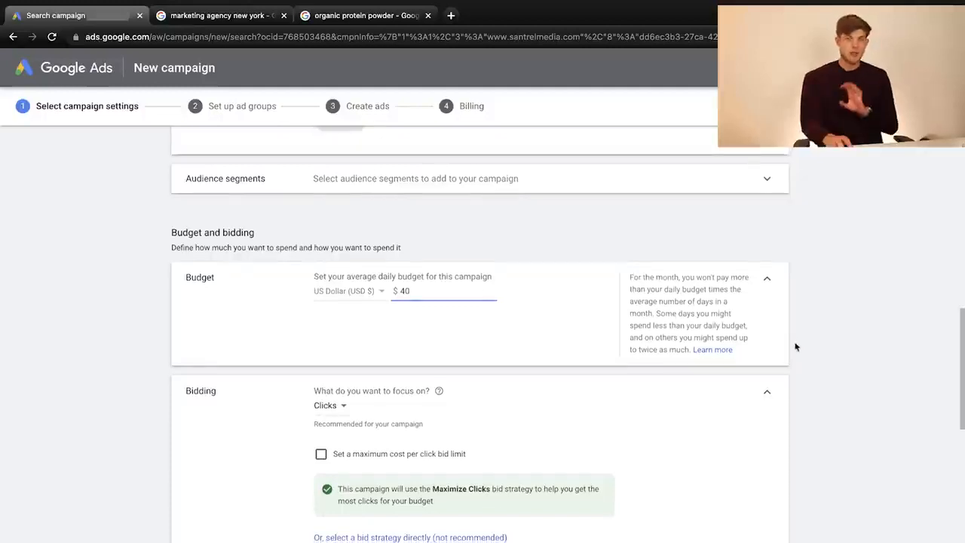
scroll(541, 384, down, 3)
scroll(551, 381, up, 2)
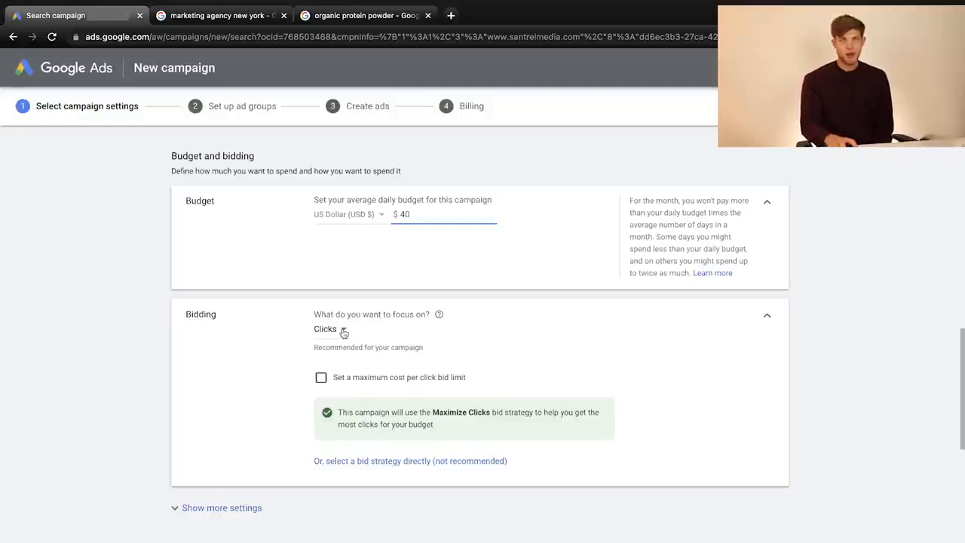
click(344, 332)
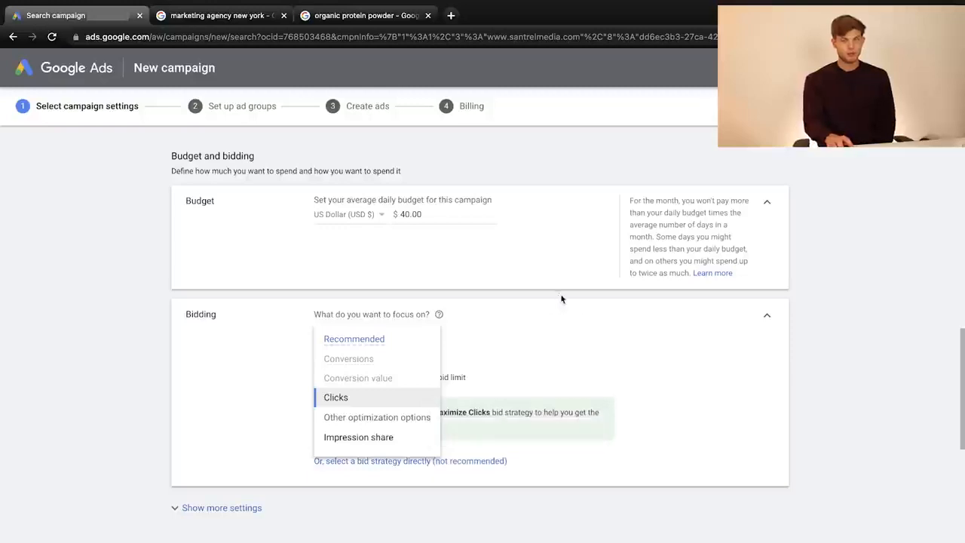
click(534, 348)
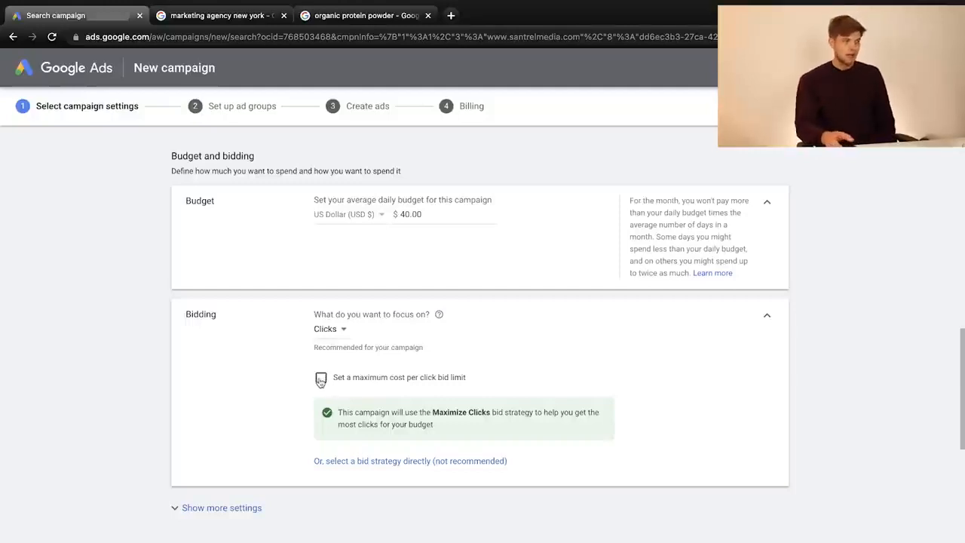
Enable a maximum cost per click bid limit for the campaign and set it to $8
click(320, 379)
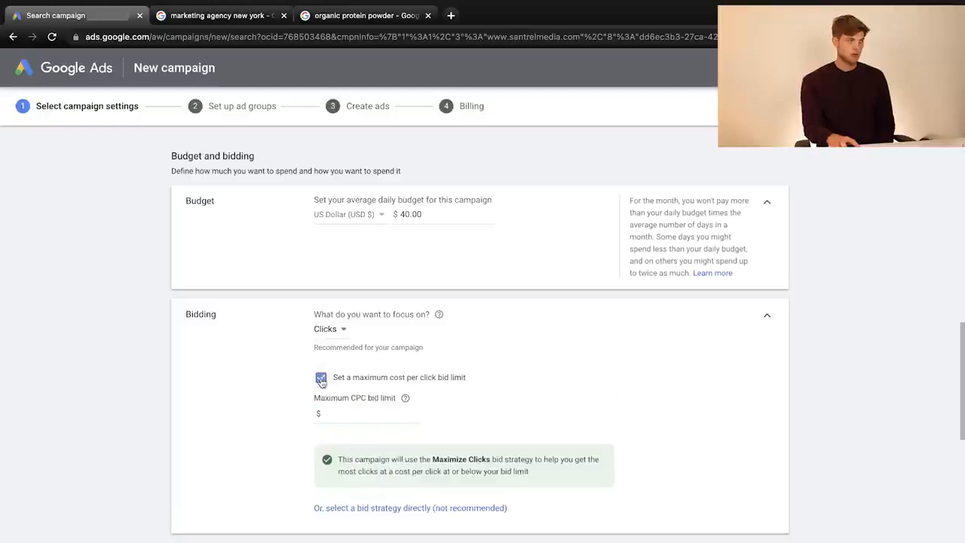
click(345, 410)
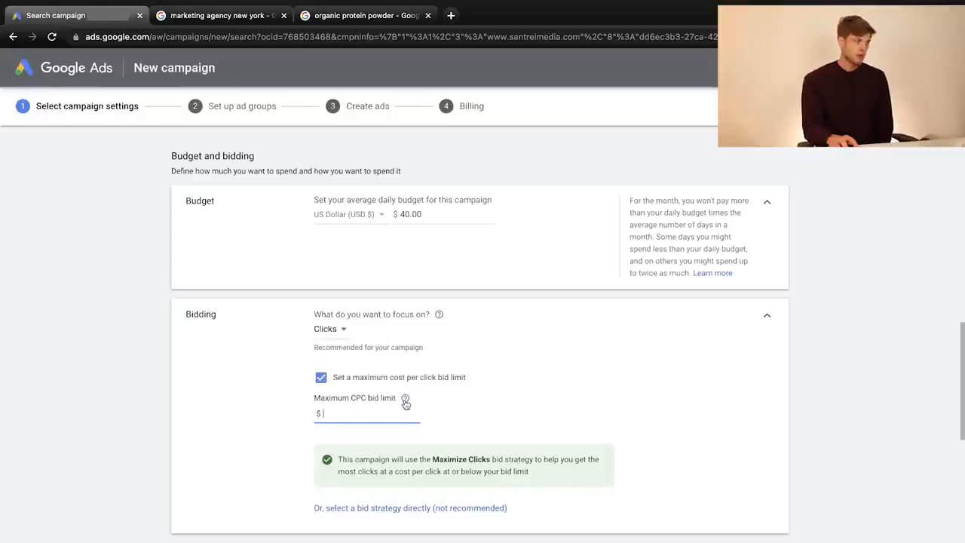
mouse_move(416, 399)
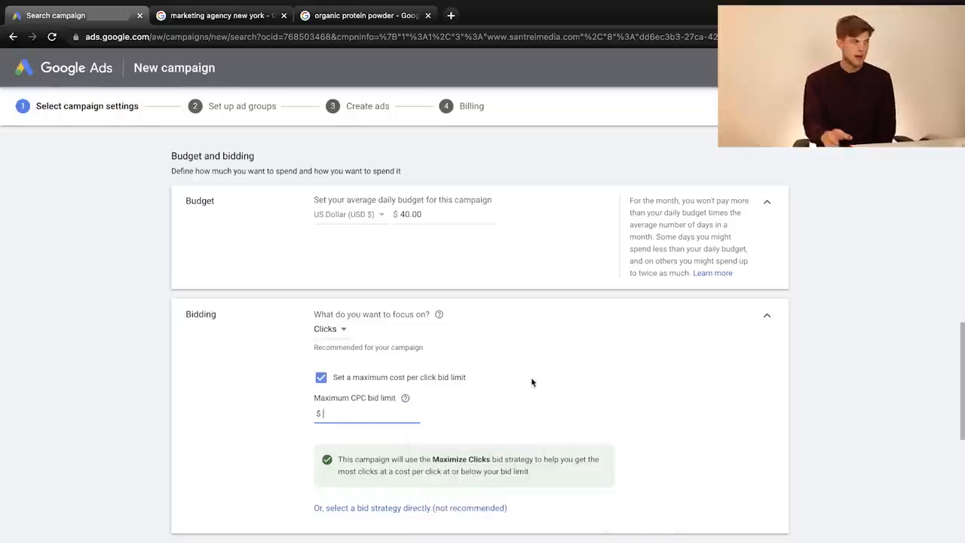
text(8)
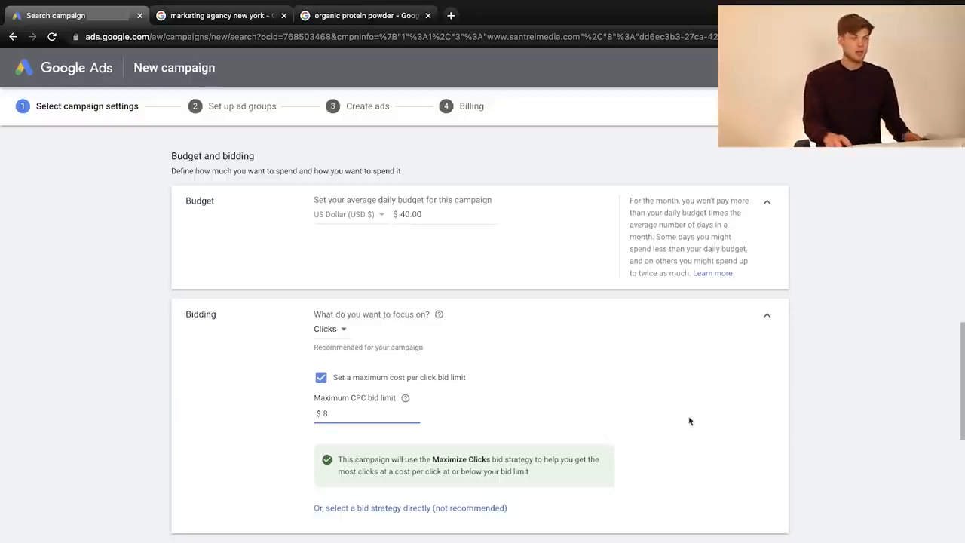
double_click(424, 214)
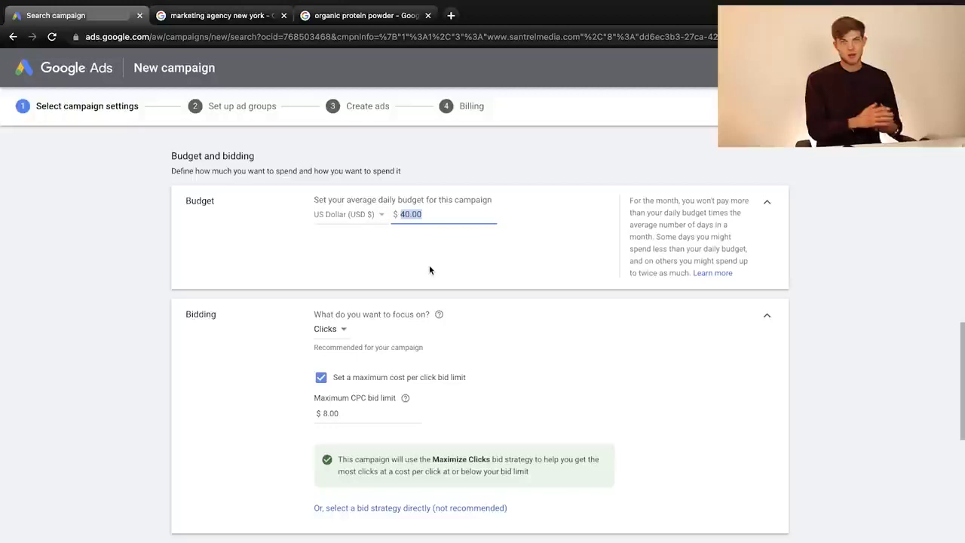
click(493, 251)
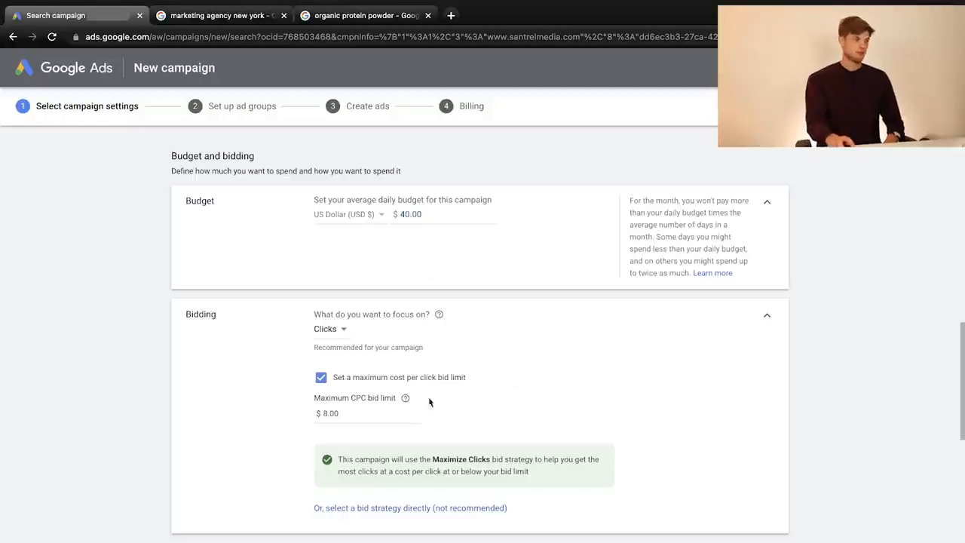
Review the ad extensions section, briefly expanding the call extension form and collapsing it without adding a phone number
scroll(565, 387, down, 1)
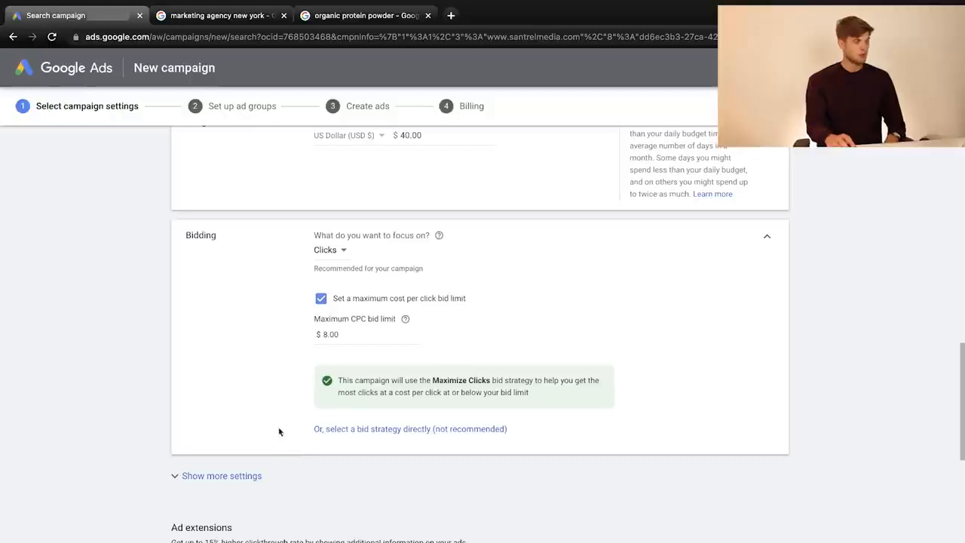
scroll(304, 442, up, 1)
scroll(351, 354, down, 3)
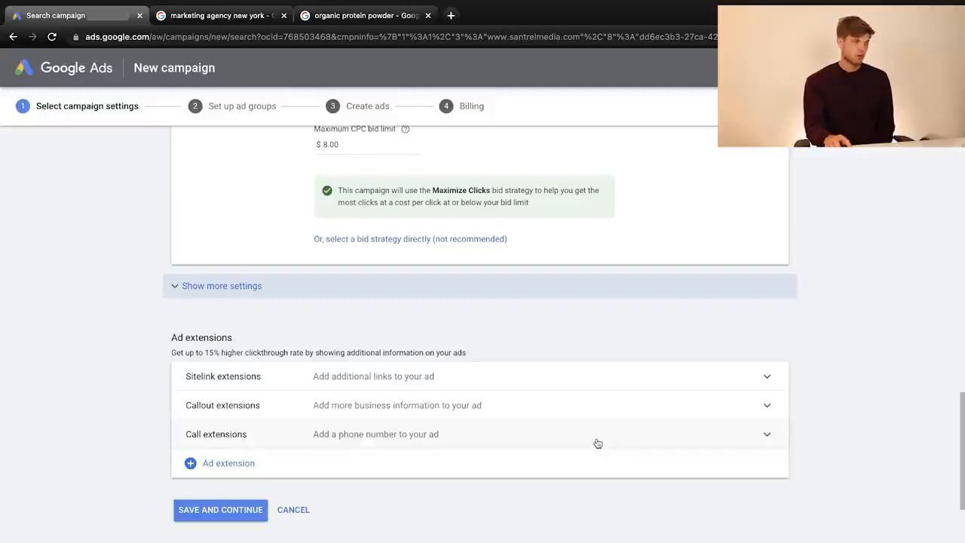
click(488, 445)
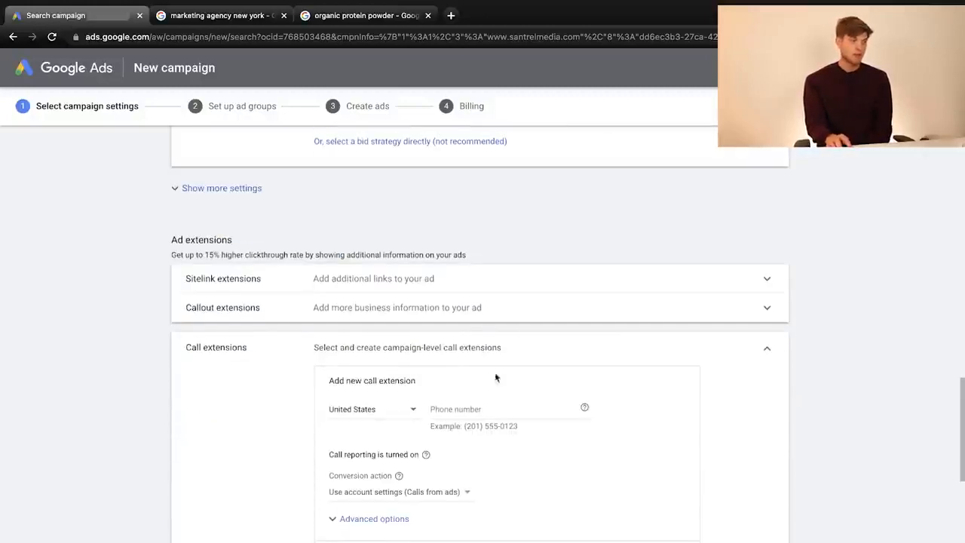
click(767, 351)
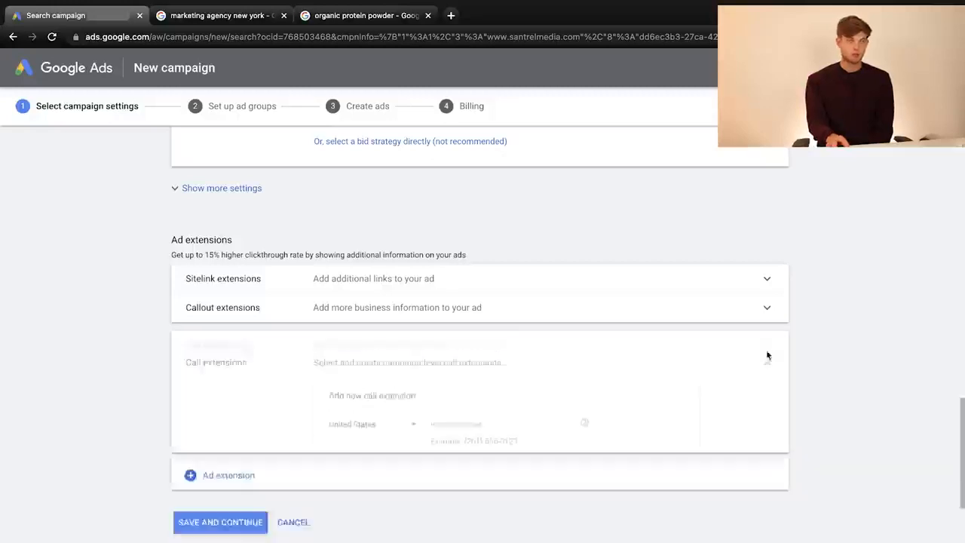
drag(173, 255, 251, 254)
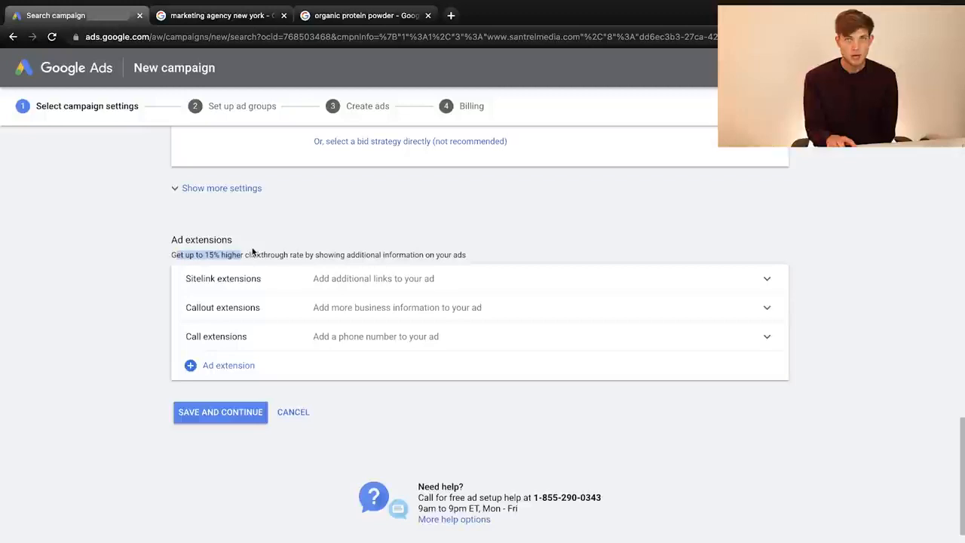
click(174, 240)
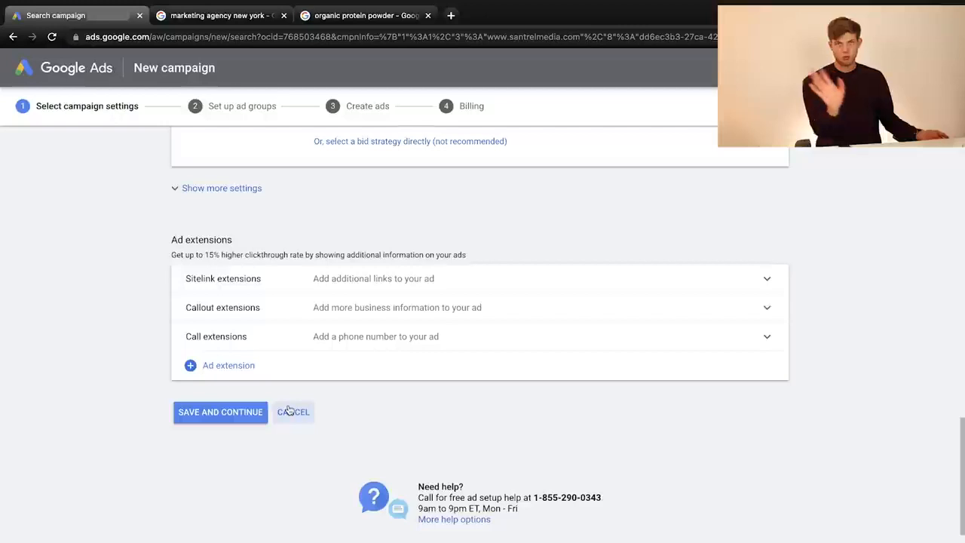
Save the campaign settings without ad extensions and delete all the suggested keywords from the first ad group
click(220, 417)
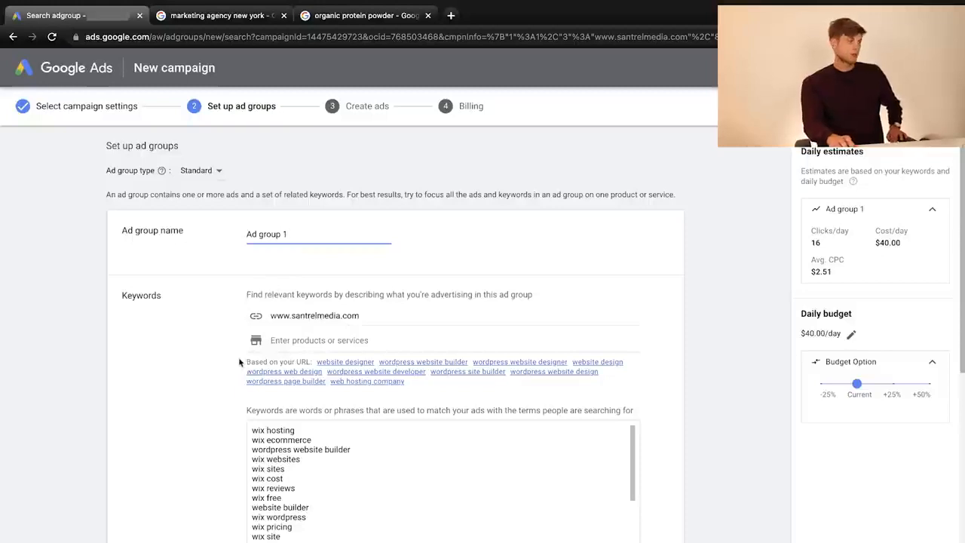
scroll(225, 367, down, 3)
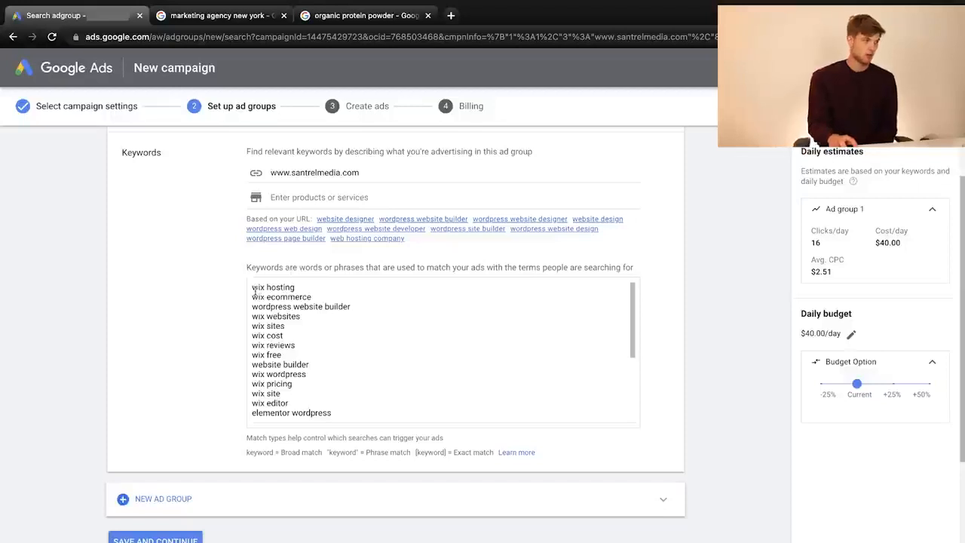
drag(254, 291, 412, 423)
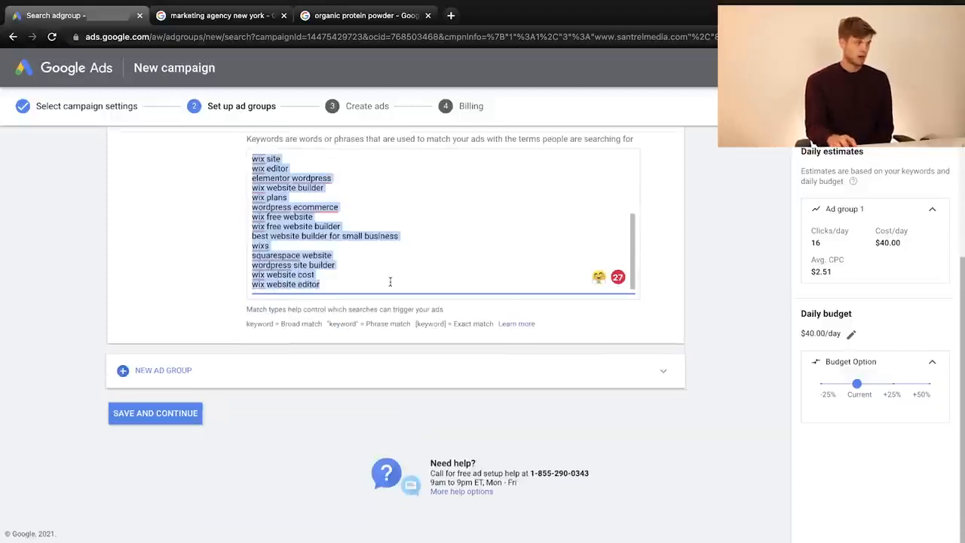
key(BackSpace)
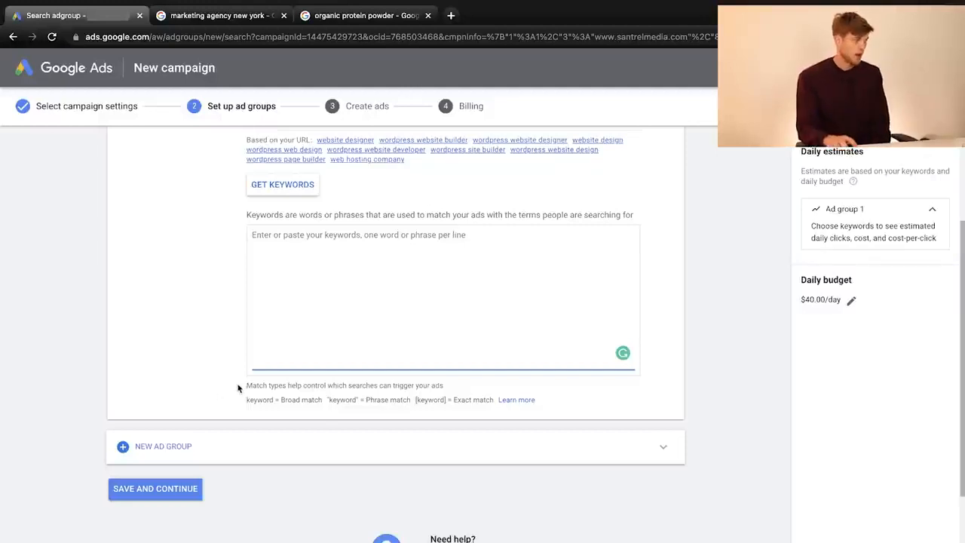
Add marketing agency new york as a broad match keyword to the ad group, consulting the match type notation
drag(246, 400, 492, 404)
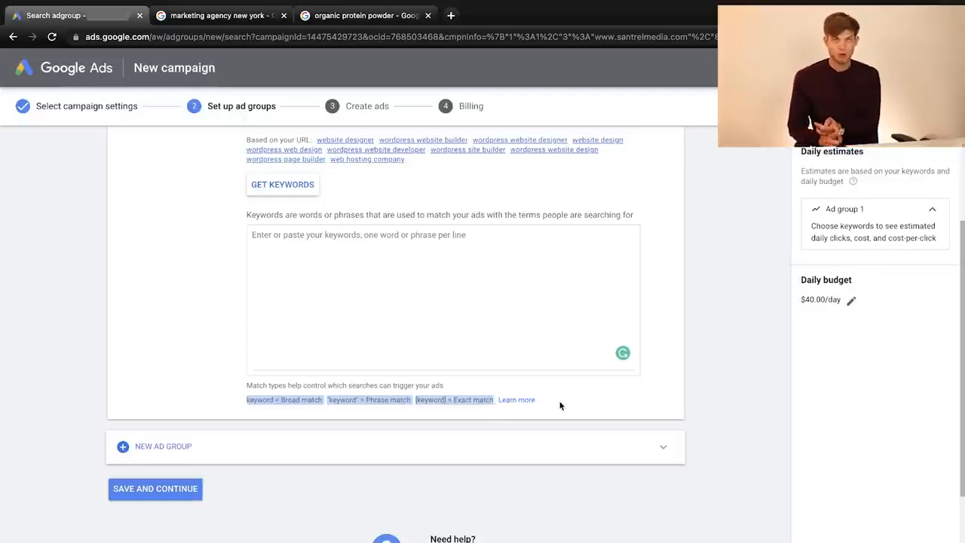
click(371, 253)
text(marke)
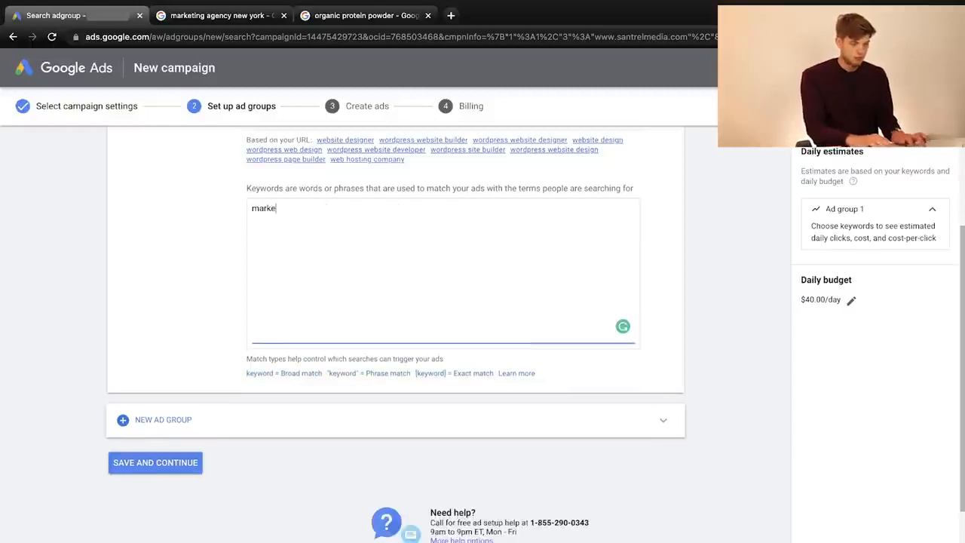
text(ting agency)
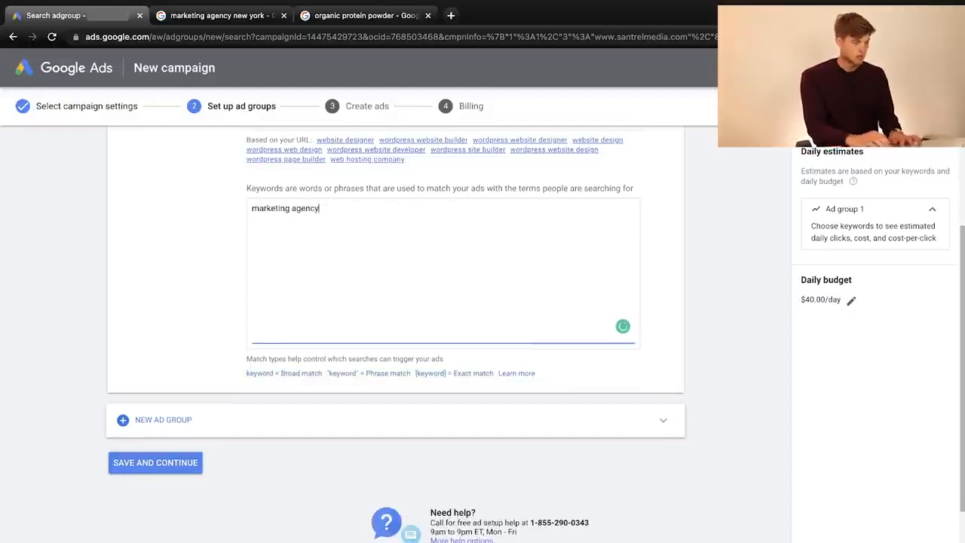
text( new york)
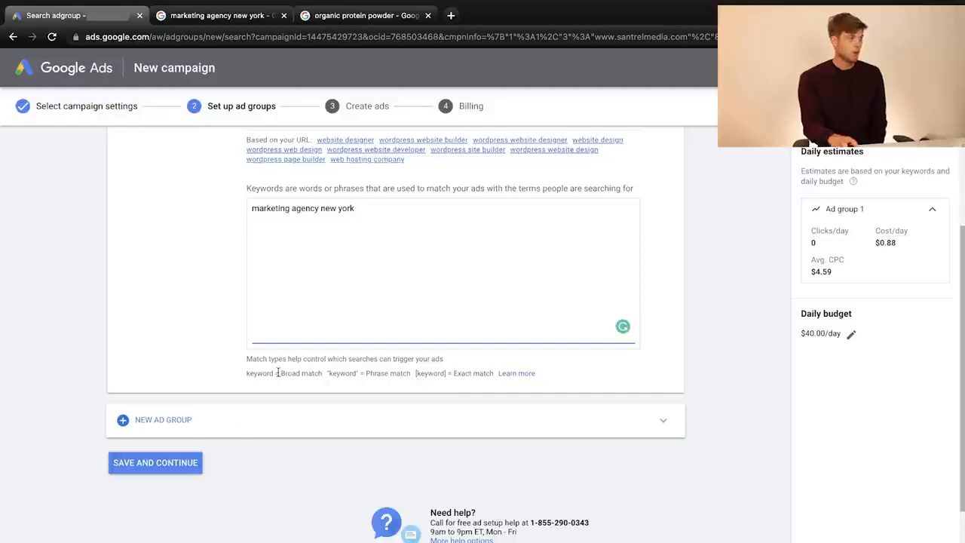
drag(281, 372, 321, 376)
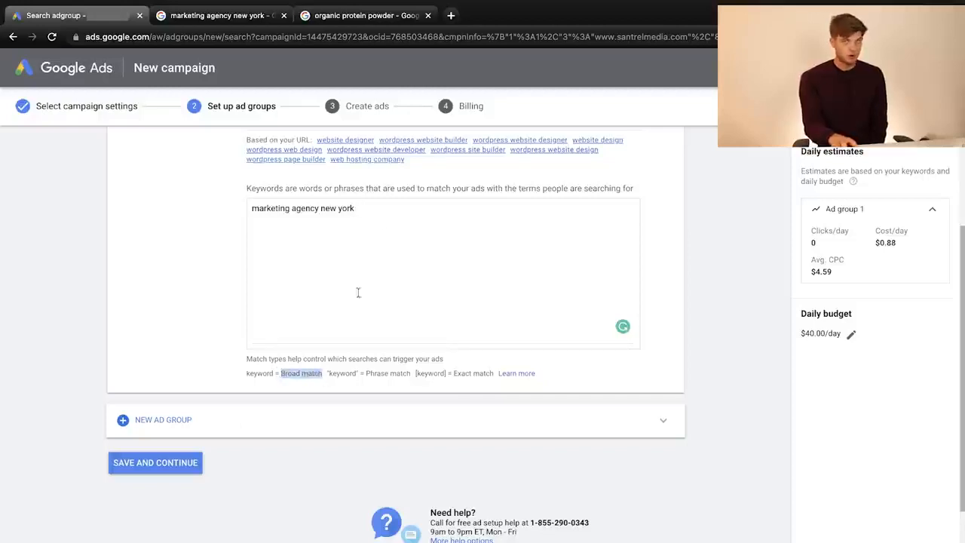
Add "marketing agency new york" in quotation marks on a new line as a phrase match keyword
click(378, 213)
key(Return)
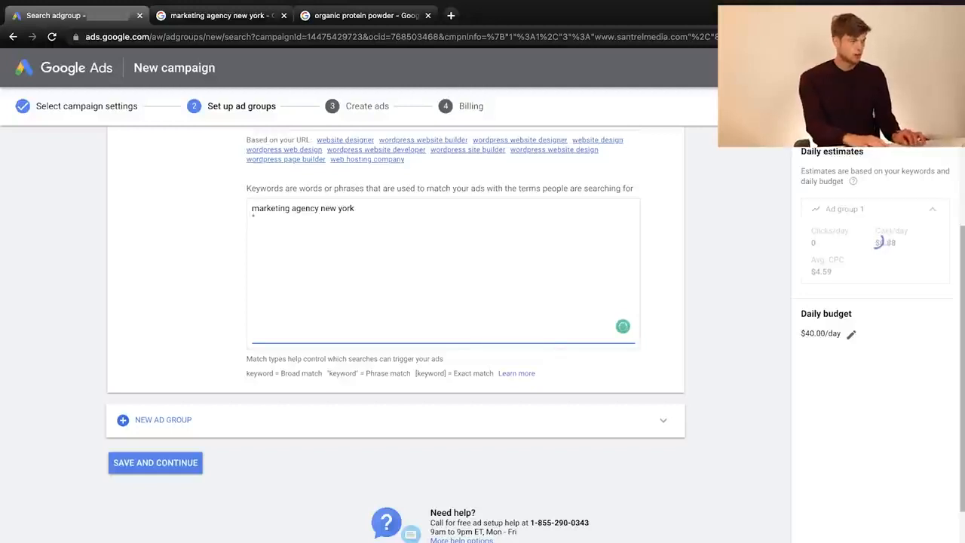
text("mar)
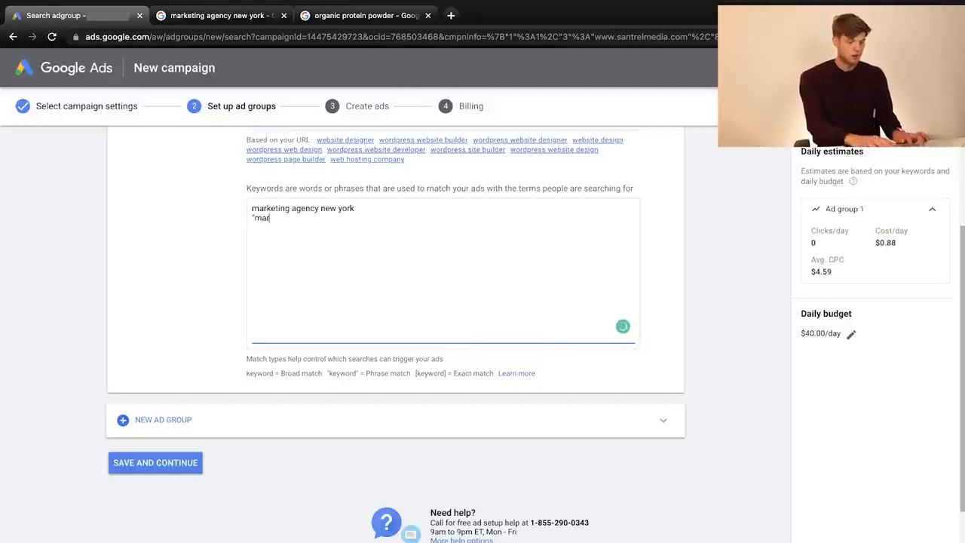
text(keting agenc)
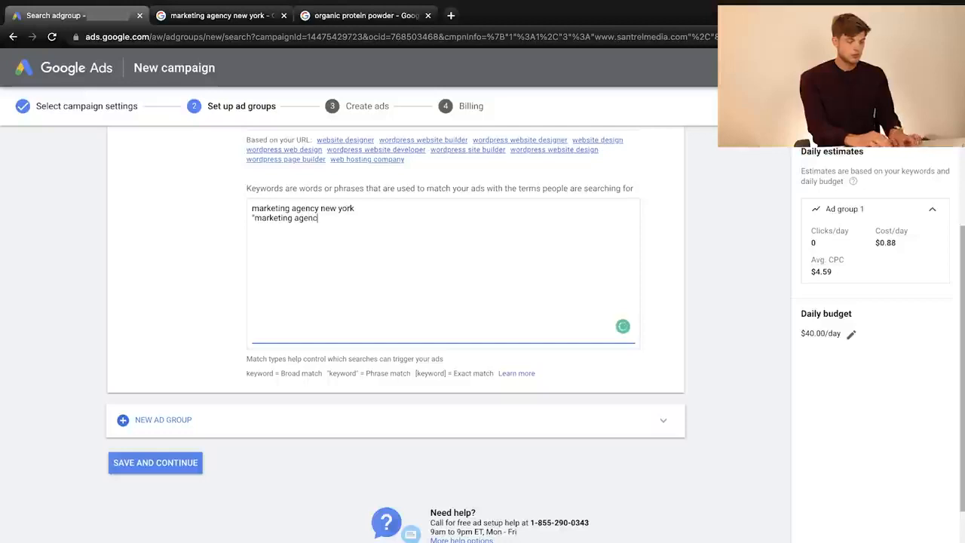
text(y new york")
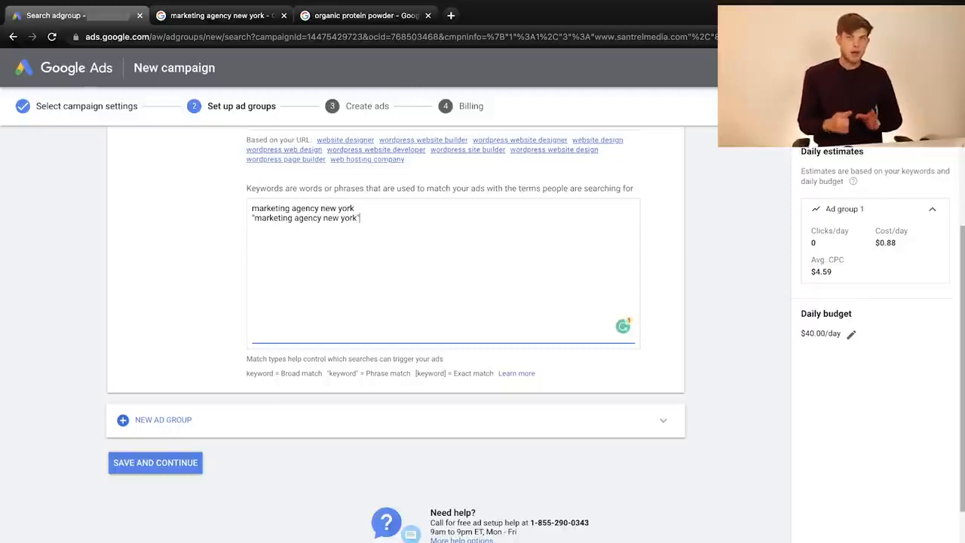
click(365, 373)
drag(366, 374, 414, 376)
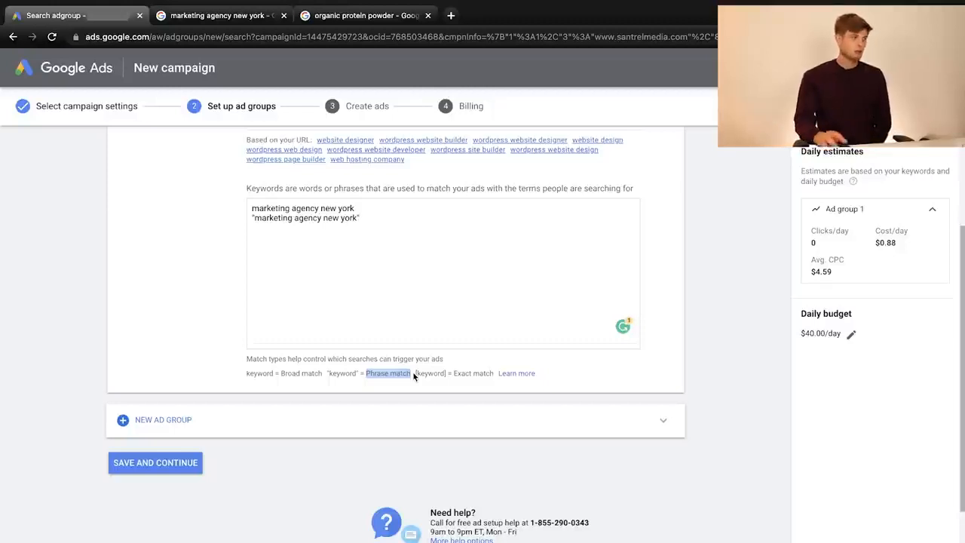
drag(254, 220, 361, 219)
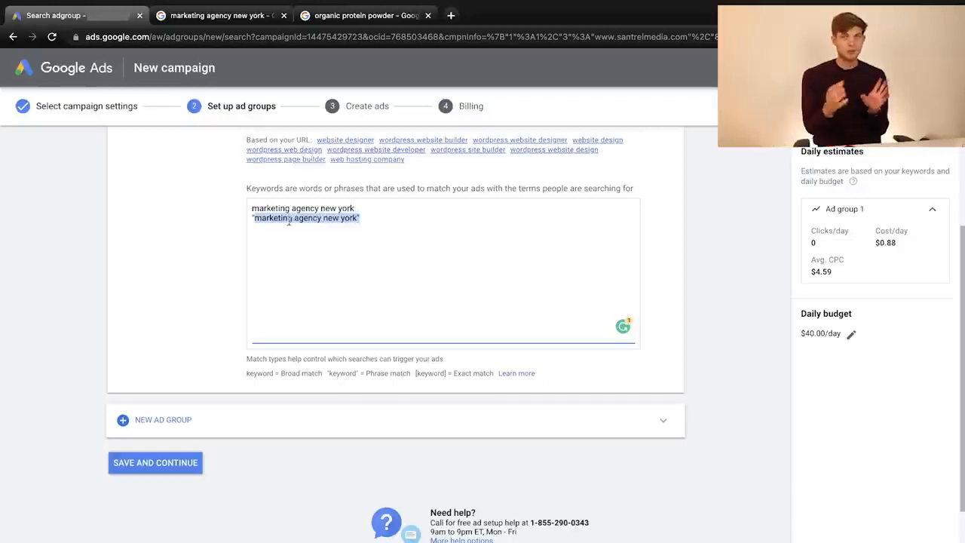
click(369, 219)
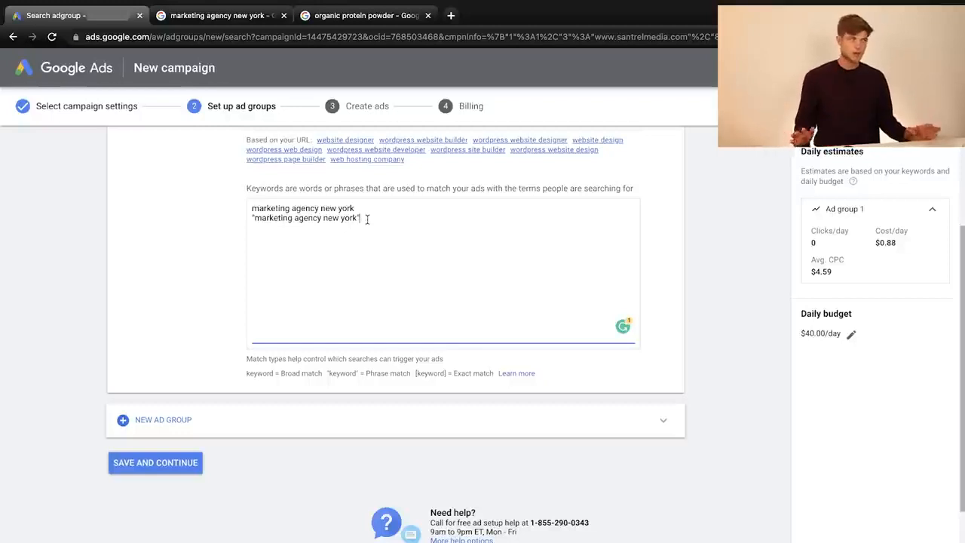
Add [marketing agency new york] in square brackets on a new line as an exact match keyword, consulting the match type notation
key(Return)
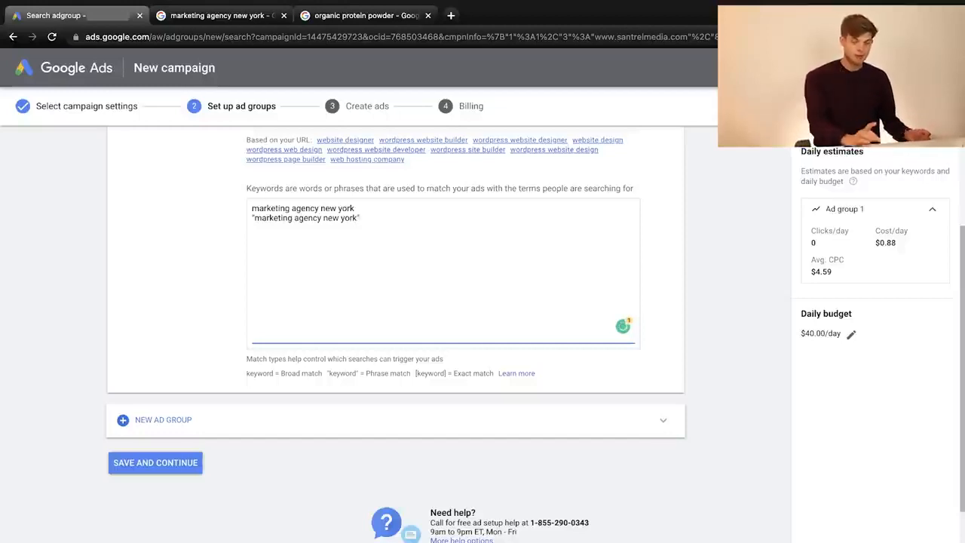
text([)
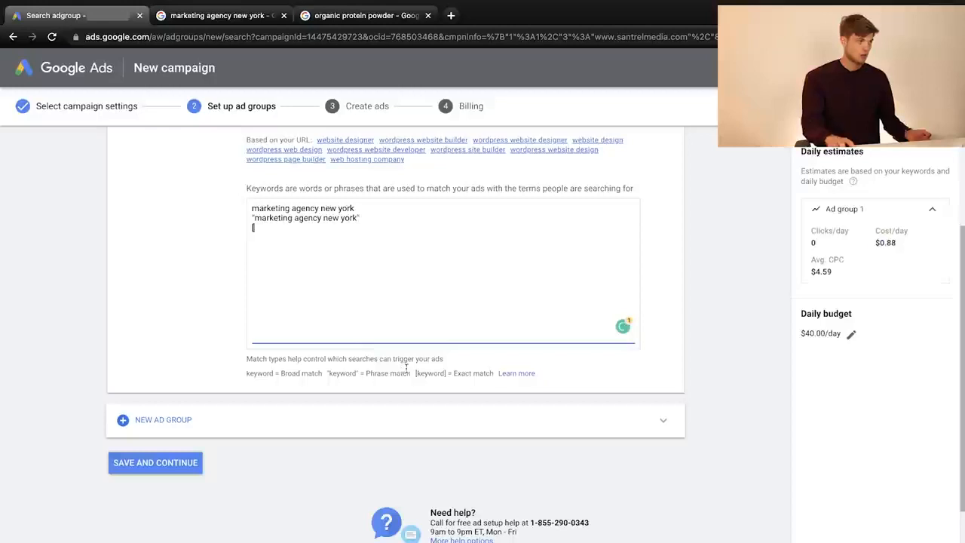
drag(416, 373, 496, 373)
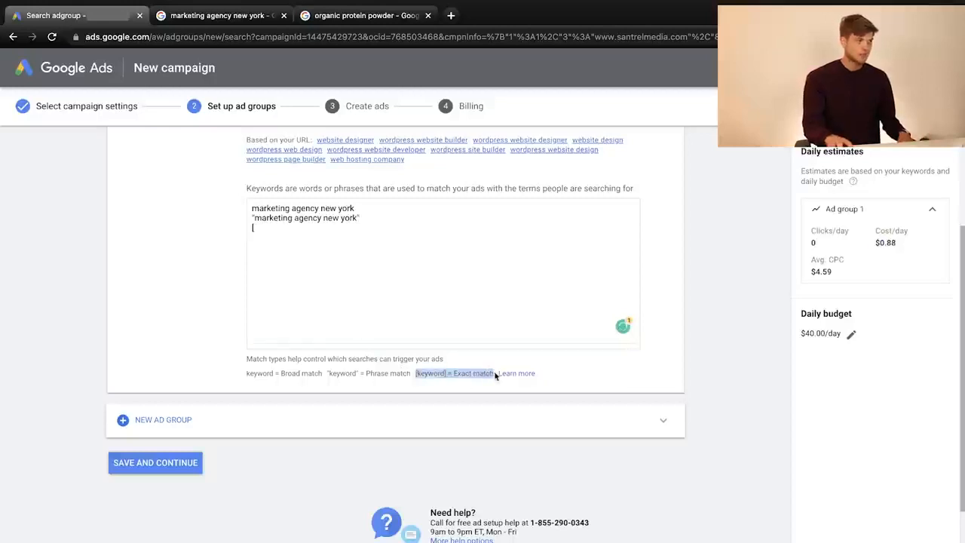
click(324, 229)
text(marketing agency new york])
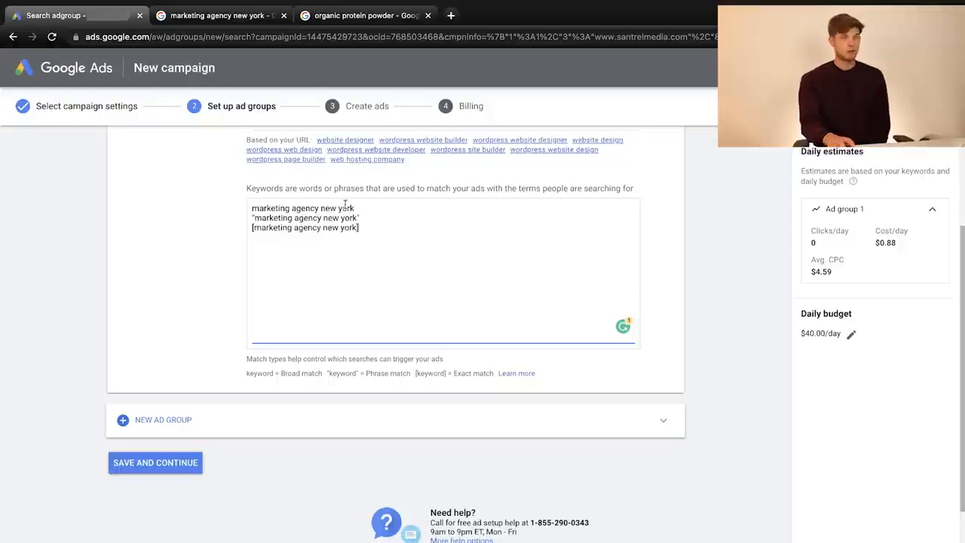
Delete the broad match and phrase match versions of marketing agency new york, including the leftover blank line, keeping only the exact match keyword
drag(356, 208, 249, 207)
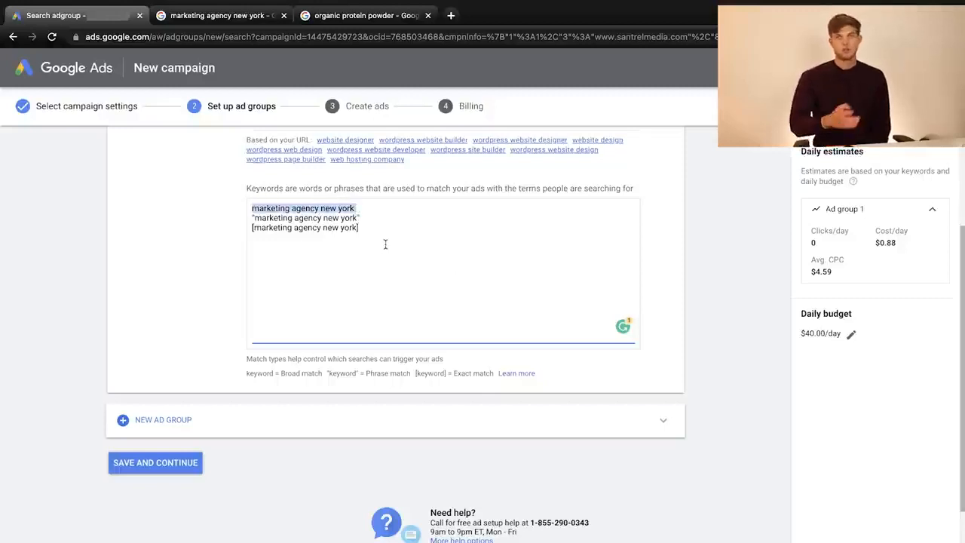
click(336, 210)
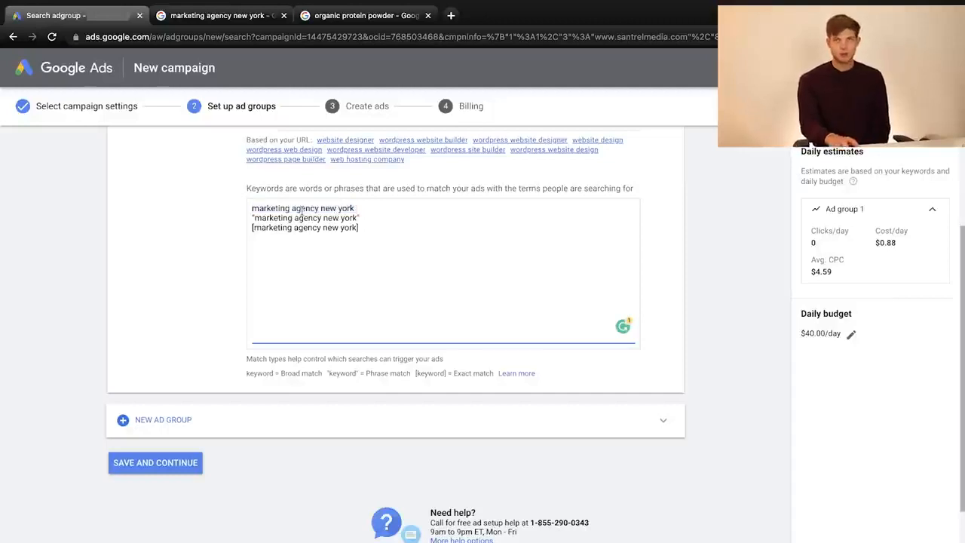
drag(251, 209, 356, 208)
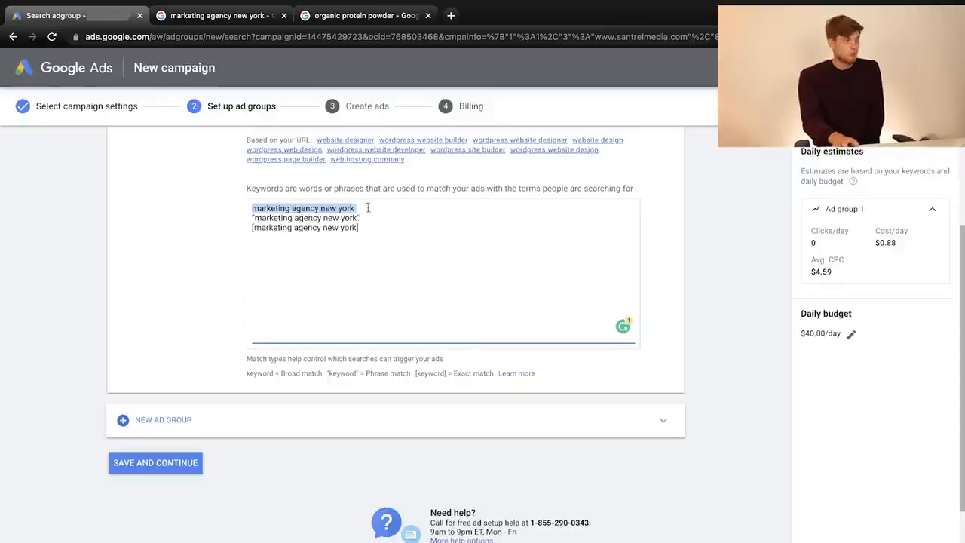
drag(368, 208, 250, 210)
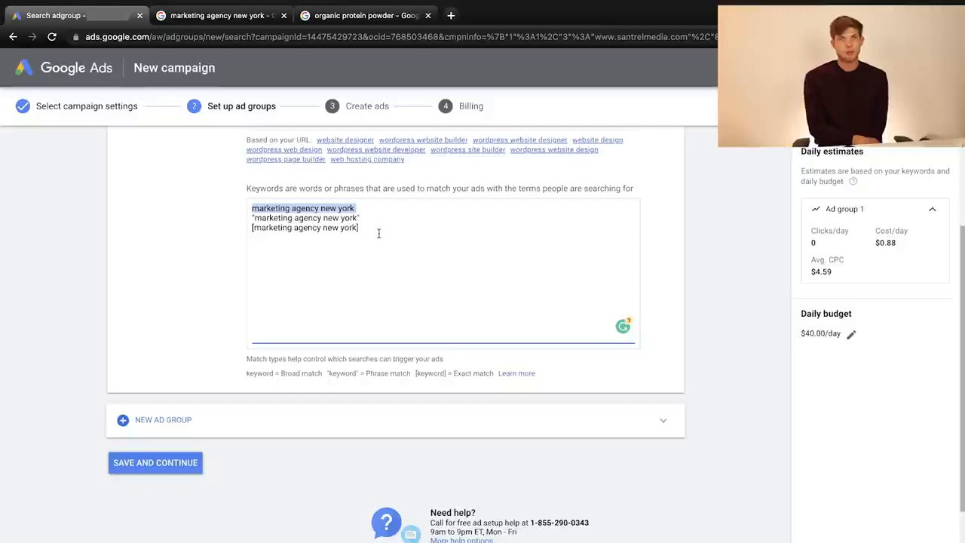
drag(363, 218, 223, 211)
key(BackSpace)
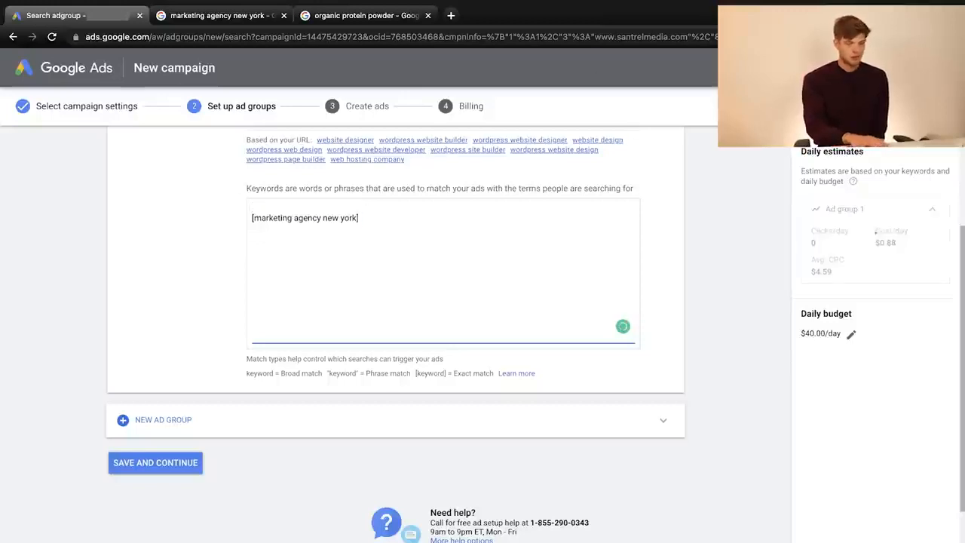
key(Delete)
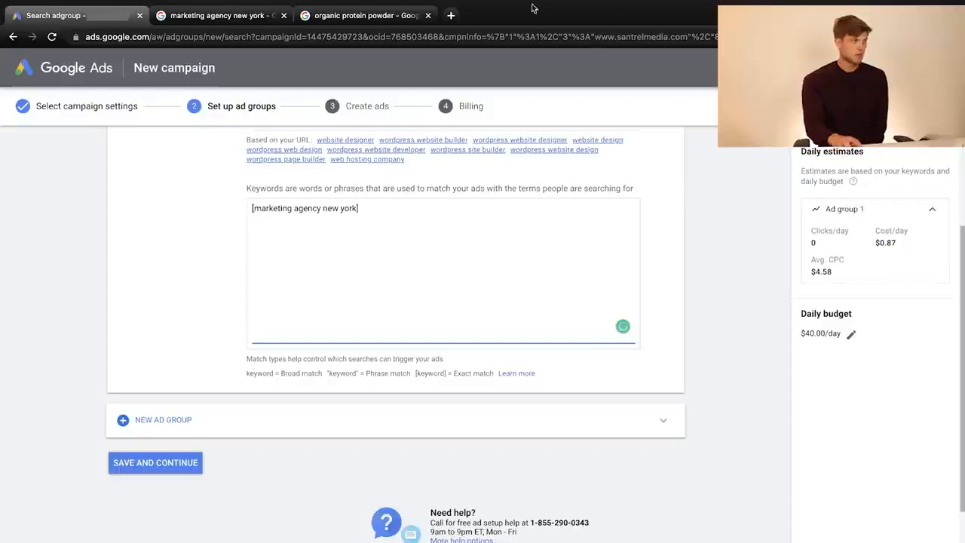
Add [ad agency nyc] on a new line as an exact match keyword
key(Return)
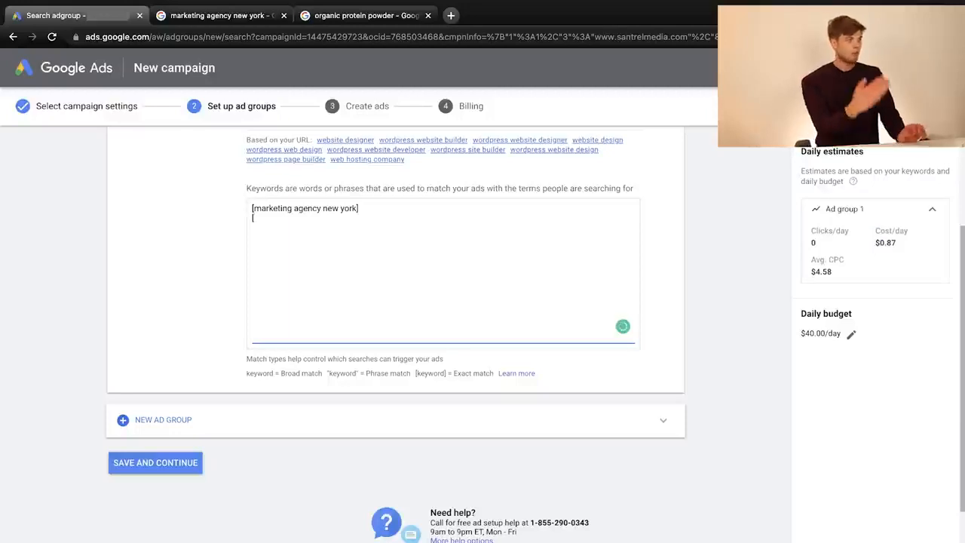
text(ad)
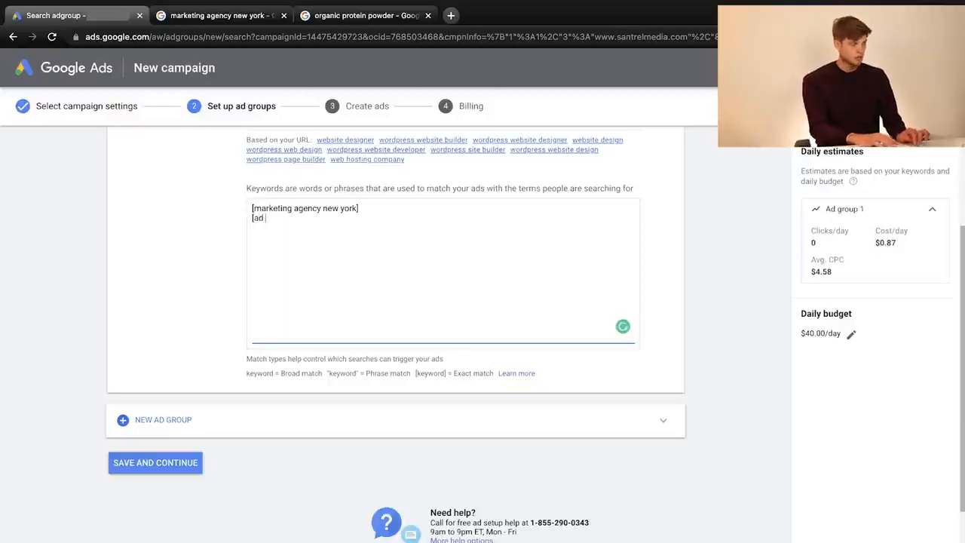
text( agency)
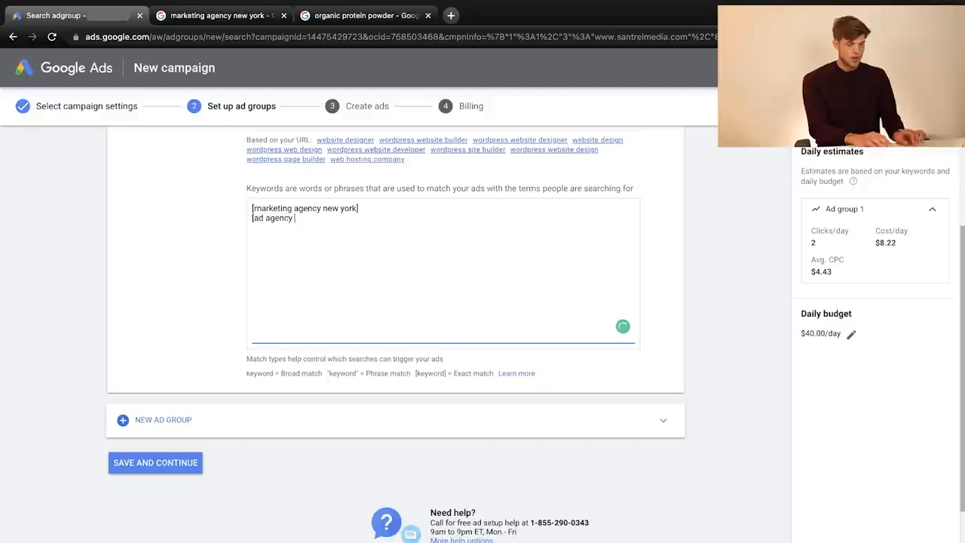
text( nyc])
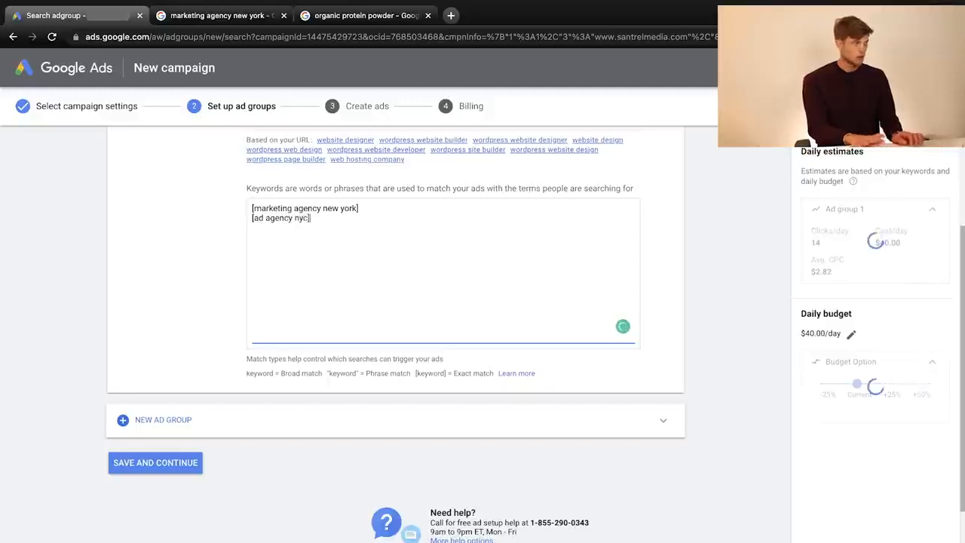
key(Return)
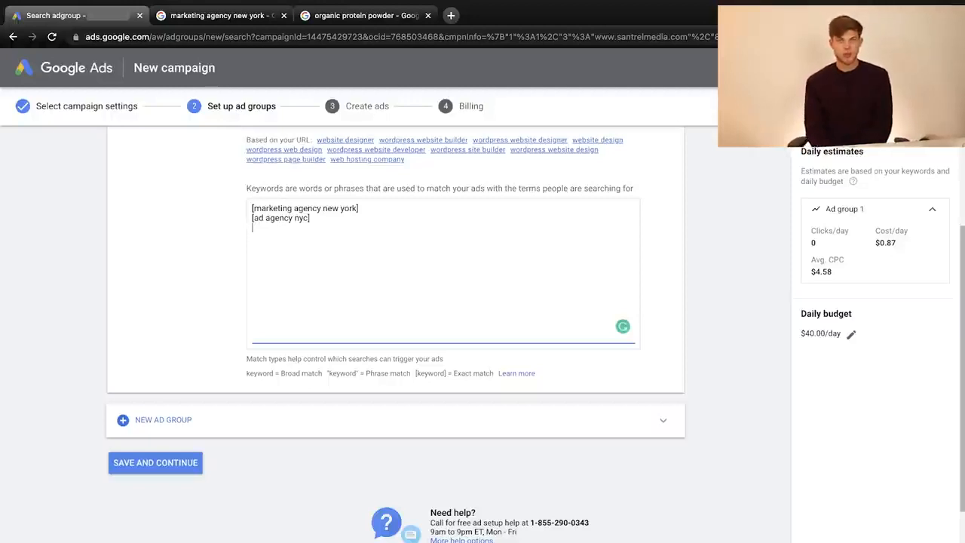
drag(461, 218, 250, 220)
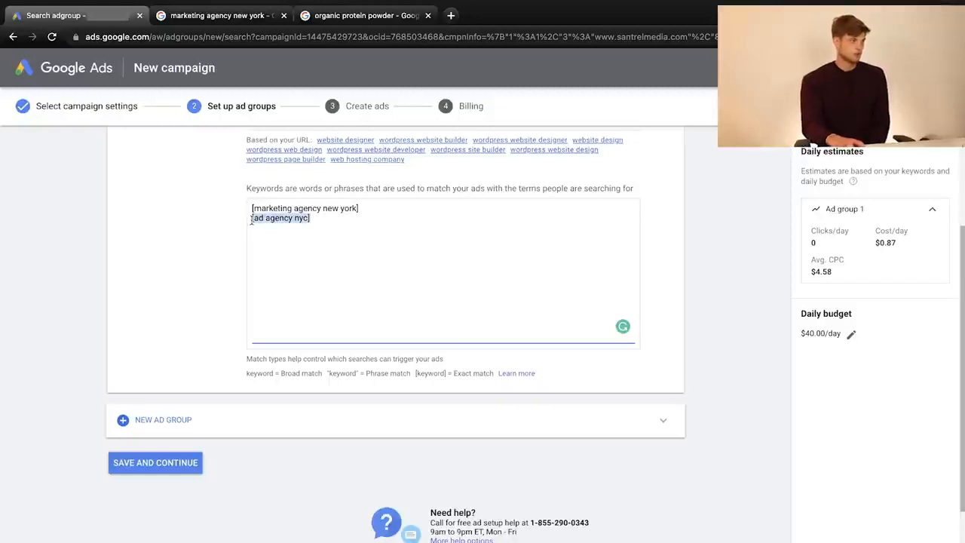
click(341, 221)
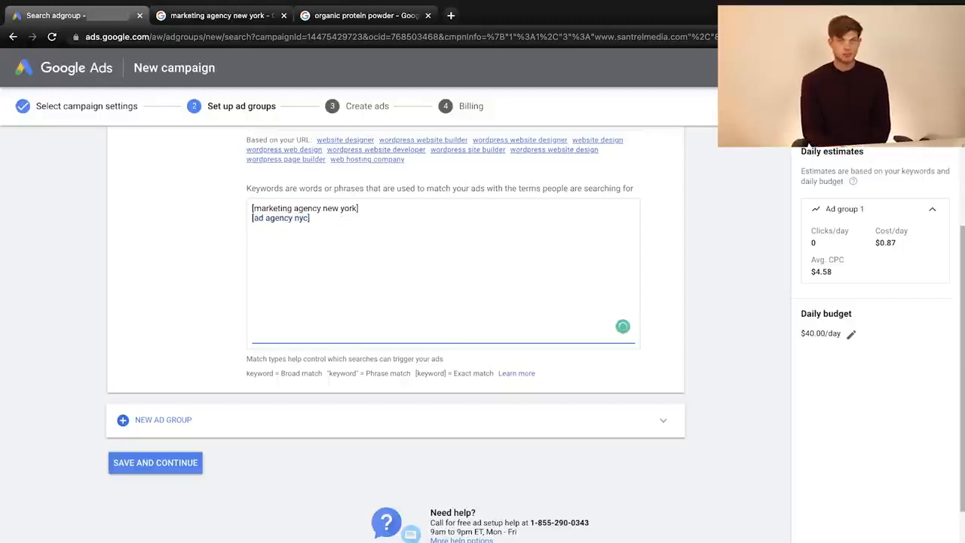
Add [marketing nyc] as another exact match keyword below the ad agency keyword
text([)
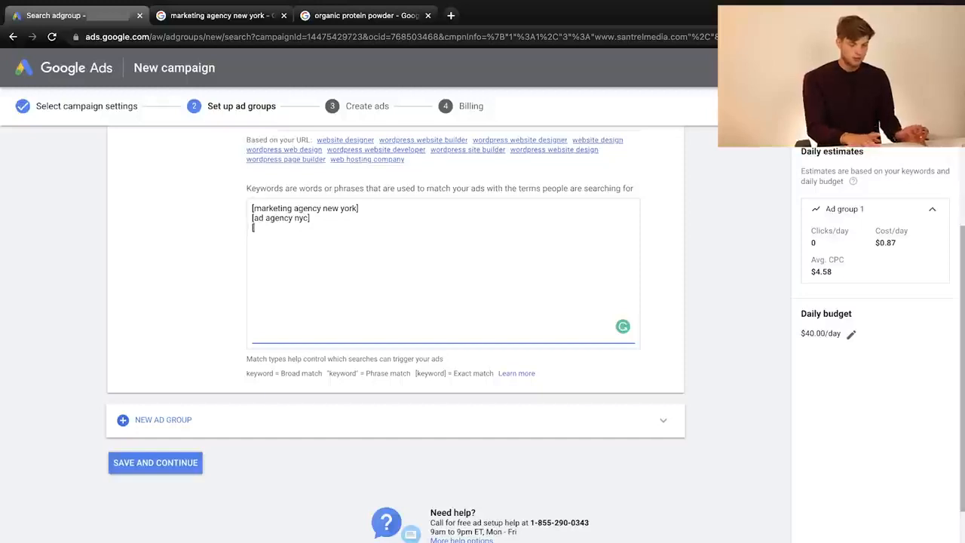
text(markeint)
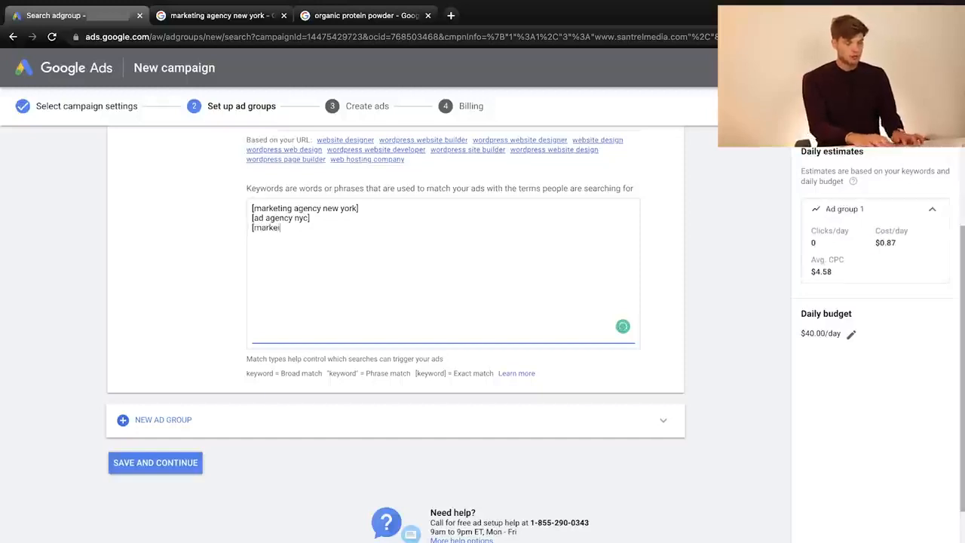
key(BackSpace)
key(BackSpace)
text(ting nyc)
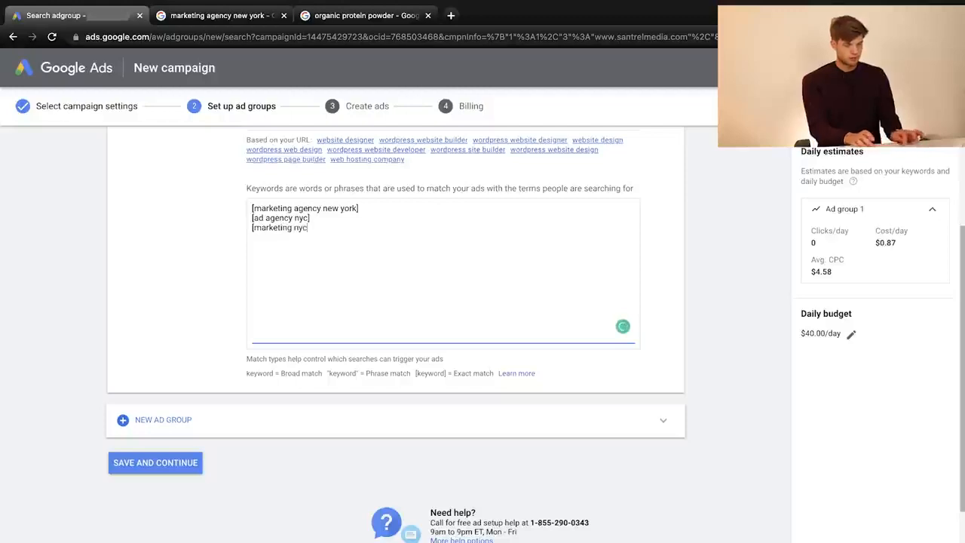
text(])
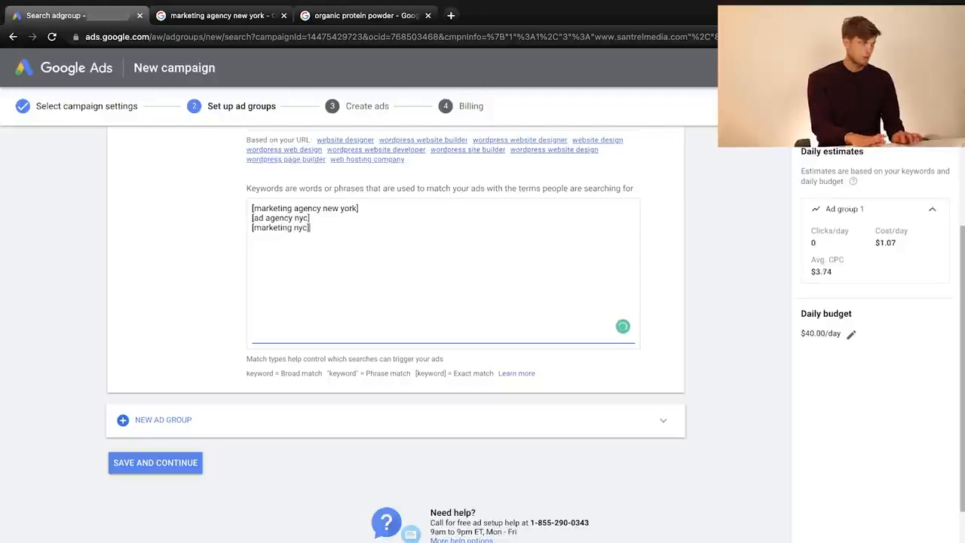
Add "marketing agency brooklyn" and "marketing new york" as phrase match keywords and marketing agency Connecticut as a broad match keyword
key(Return)
text(mar)
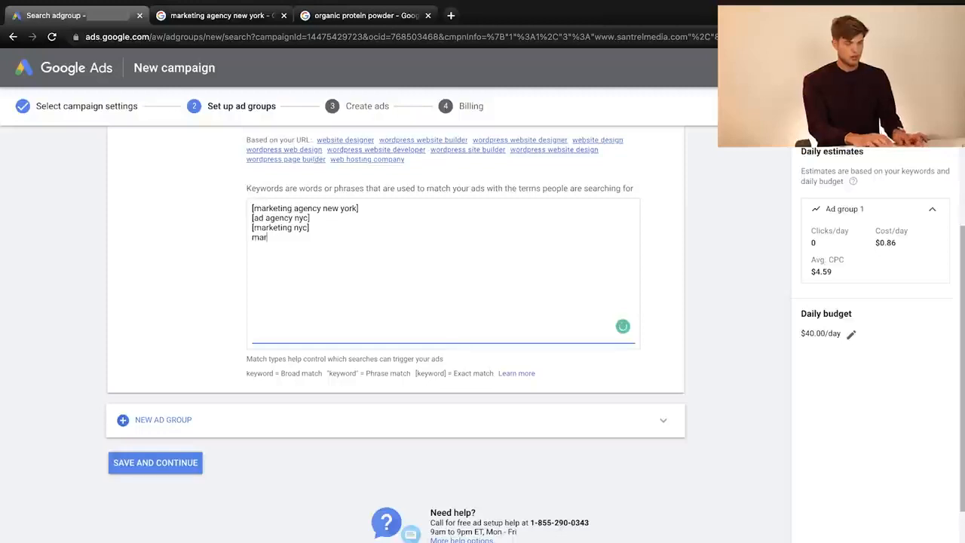
text(keting nyc] marketing agency )
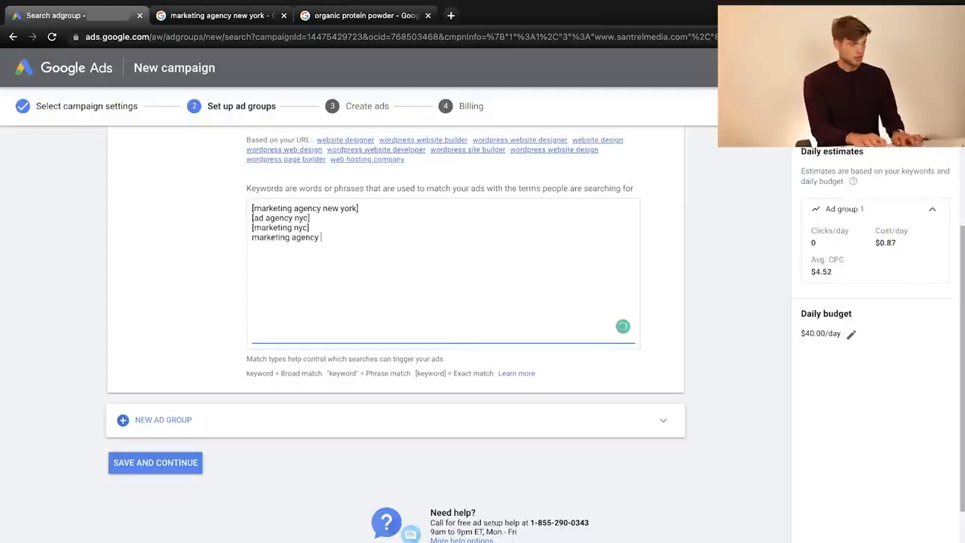
text(brook)
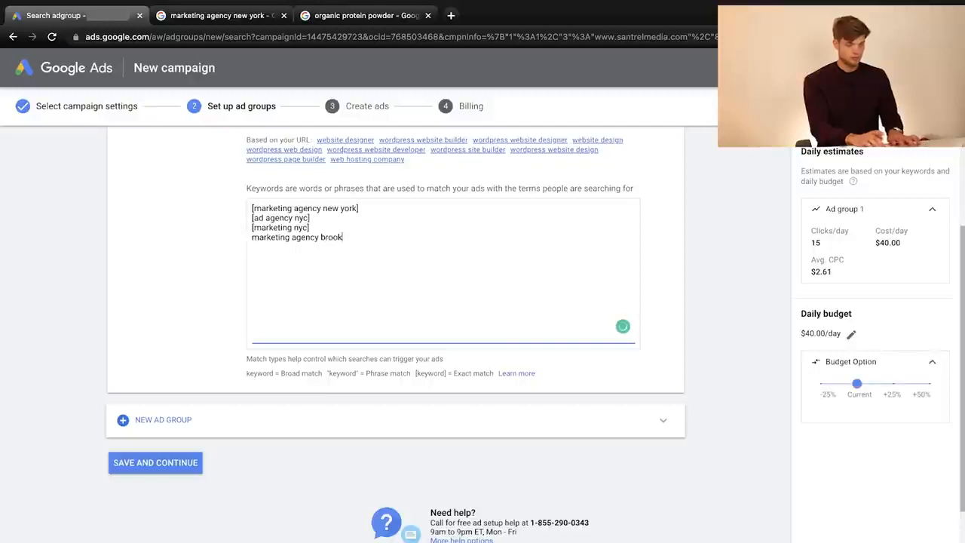
text(lyn)
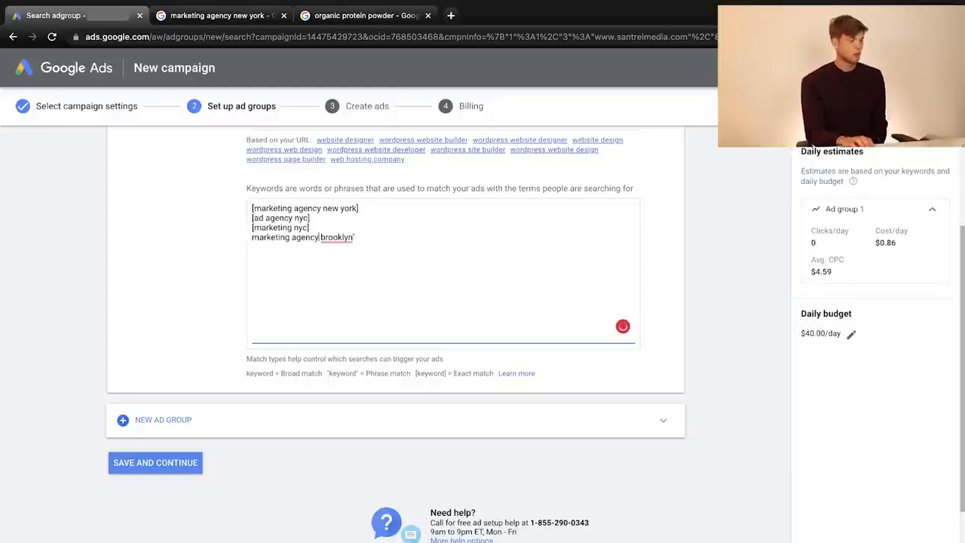
key(Right)
text(")
key(Down)
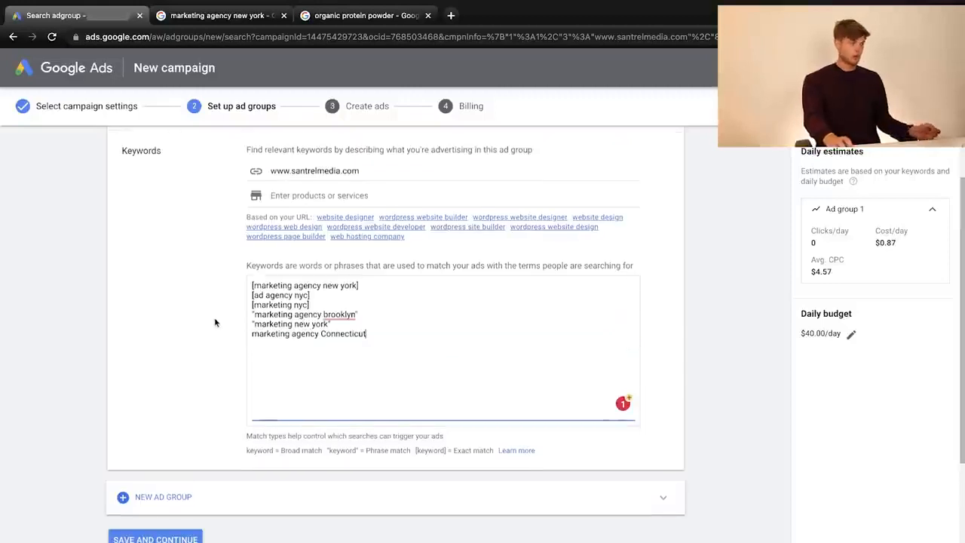
Save the ad group, continue to ad creation and clear all the suggested headlines from the responsive search ad
scroll(215, 324, down, 1)
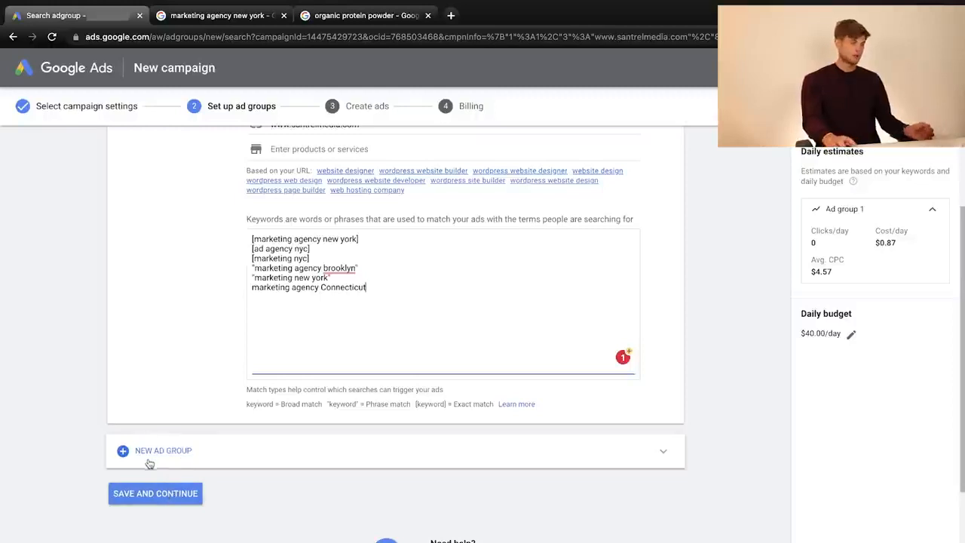
click(166, 494)
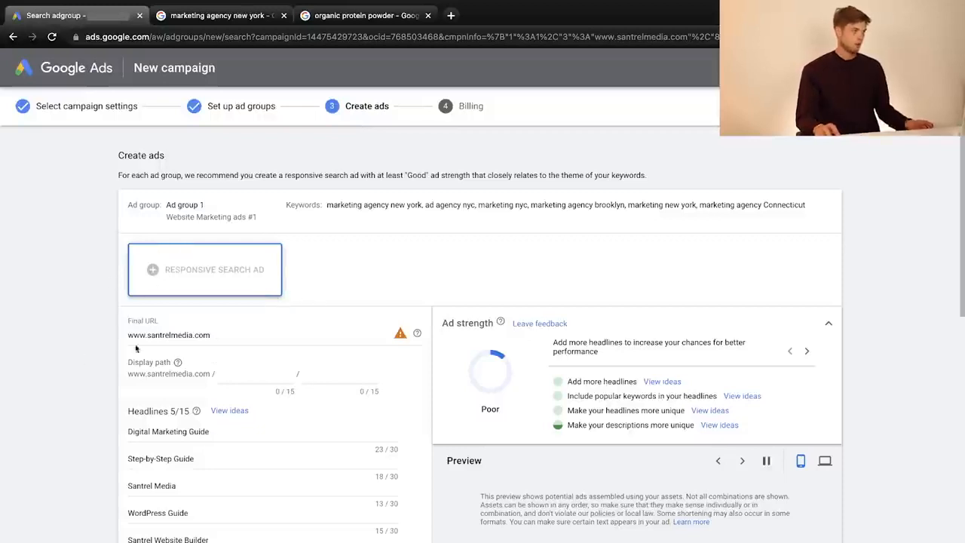
scroll(224, 405, down, 2)
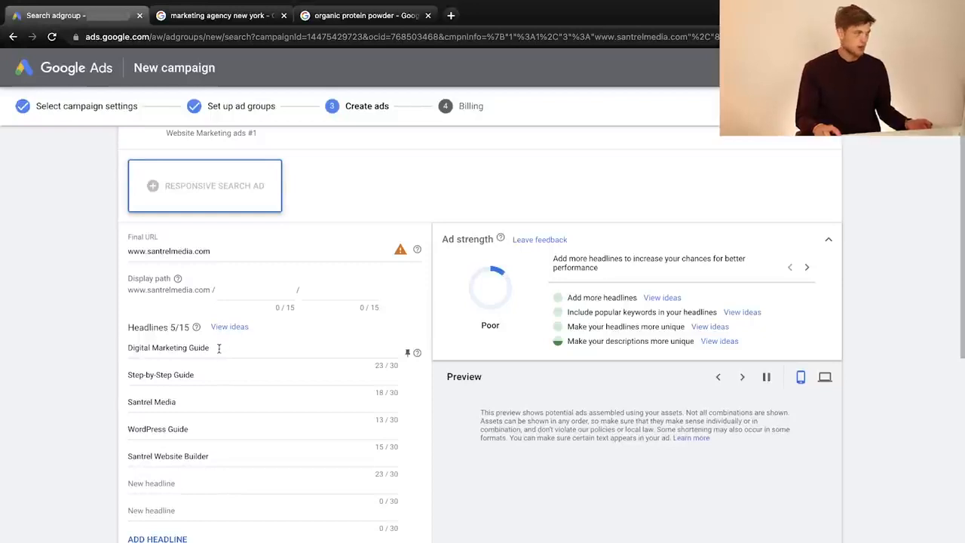
drag(217, 347, 114, 345)
key(BackSpace)
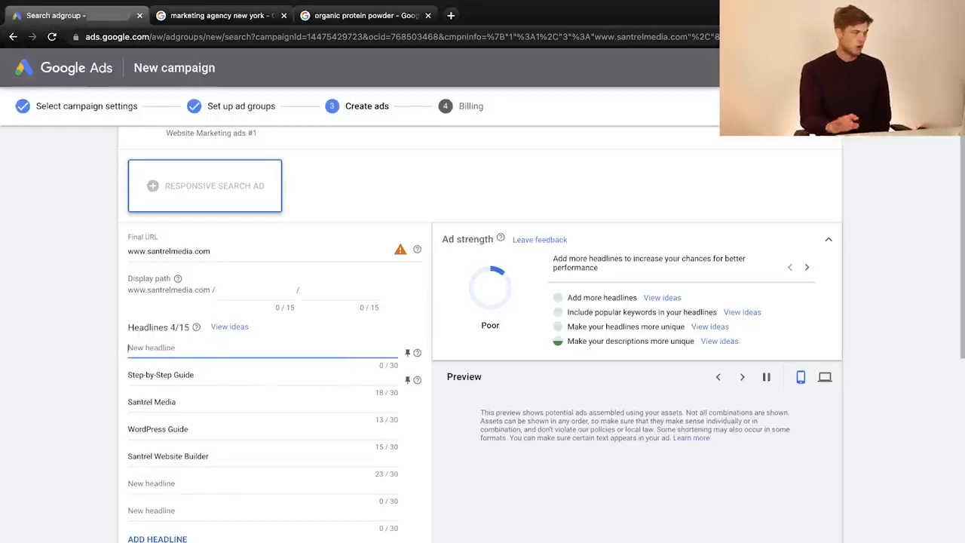
click(241, 456)
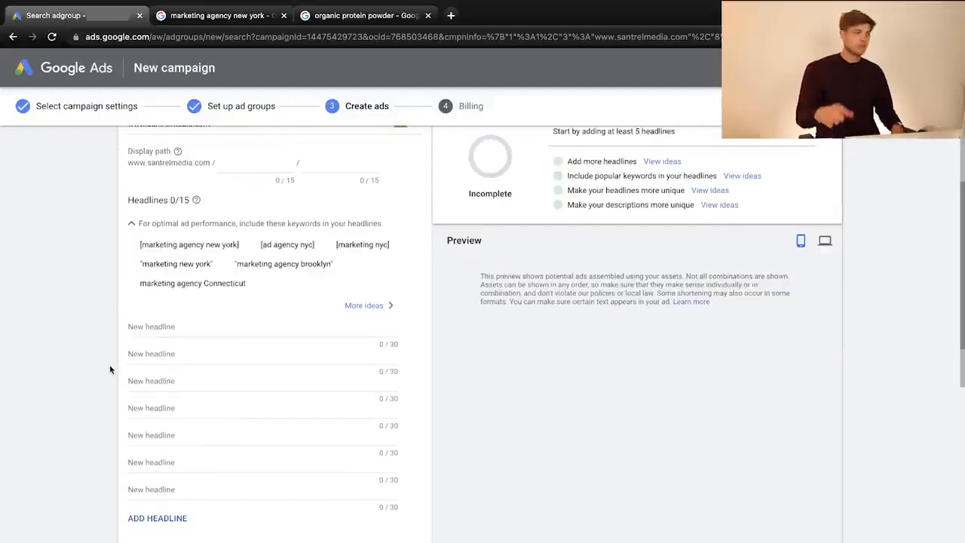
Enter Marketing Agency in the first headline of the responsive search ad
click(193, 328)
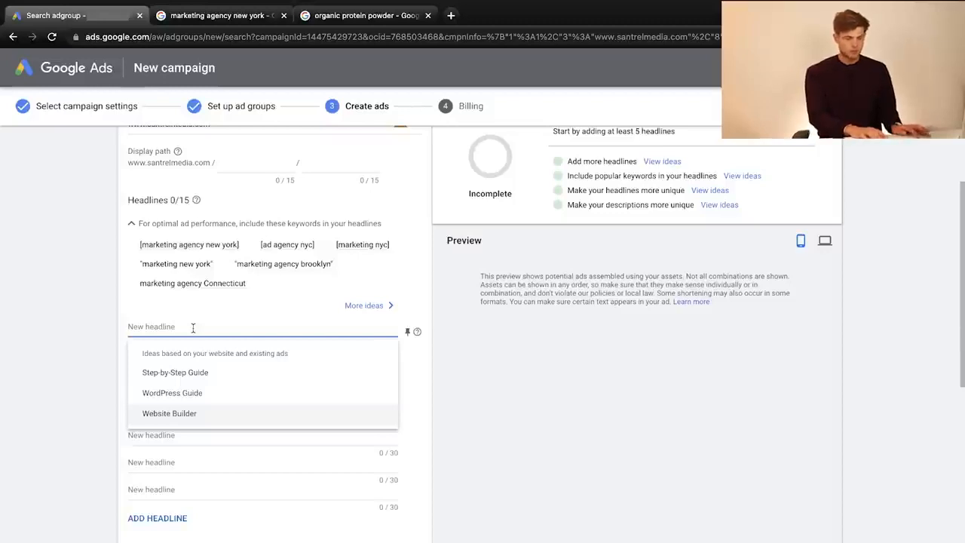
text(Marketying)
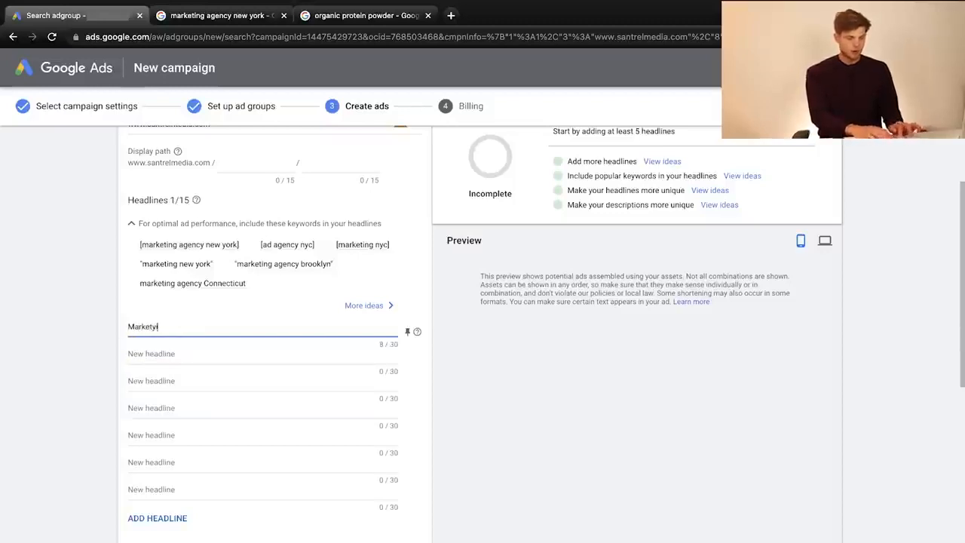
key(BackSpace)
key(BackSpace)
key(BackSpace)
key(BackSpace)
text(ing Age)
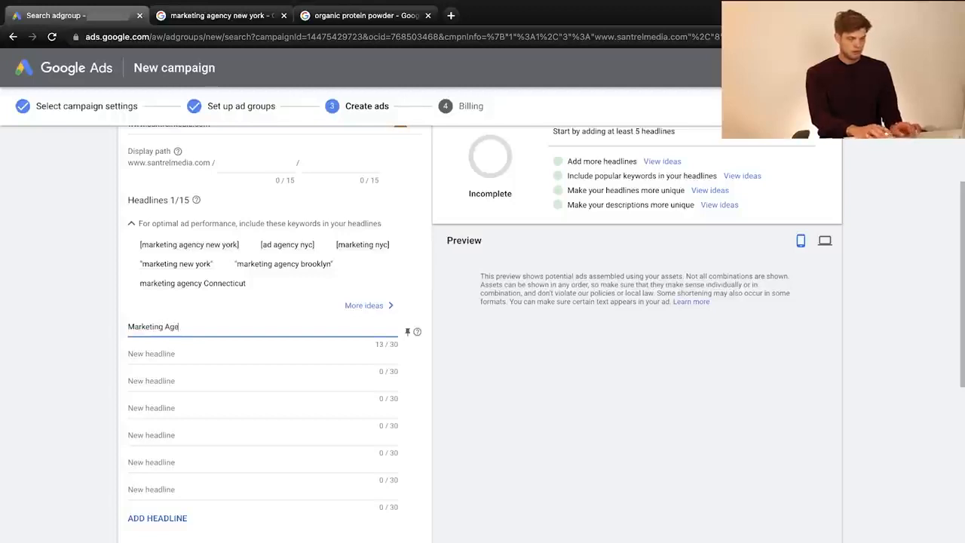
text(ncy)
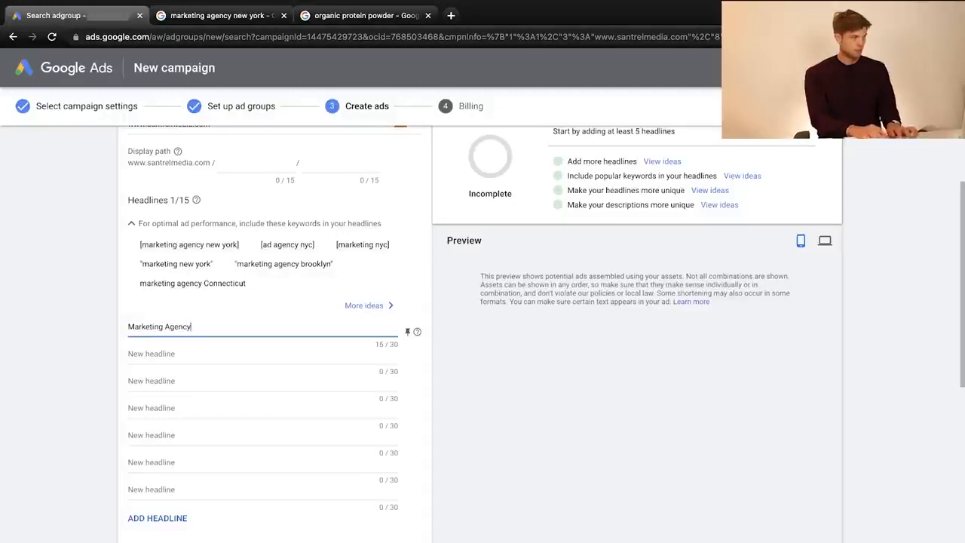
Complete the first headline as "Marketing Agency NYC" and enter "100% Guarantee" as the second headline
text( NYC)
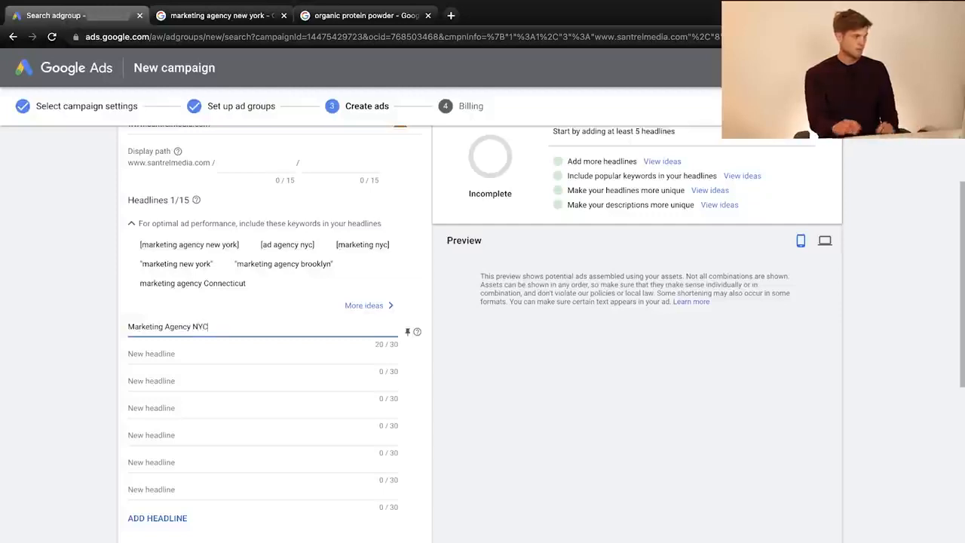
click(292, 353)
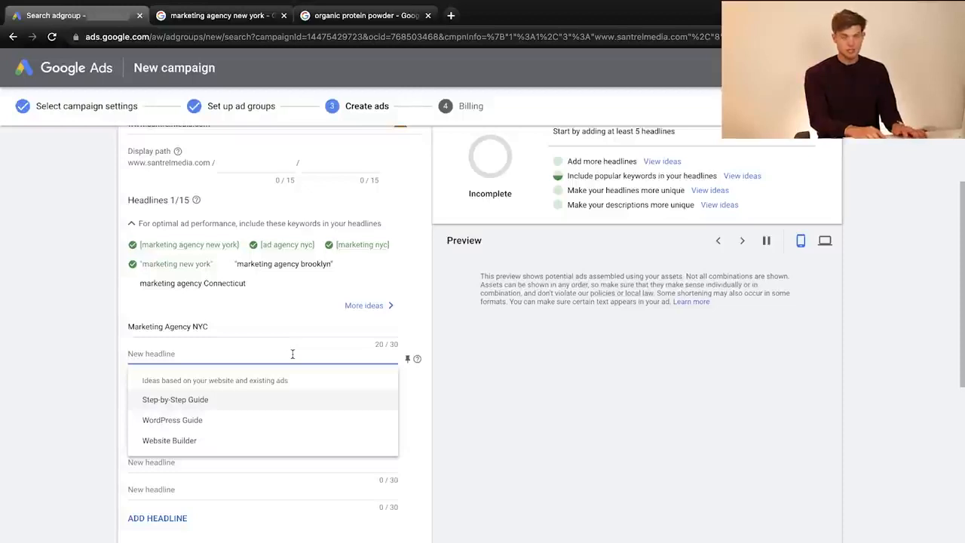
text(100)
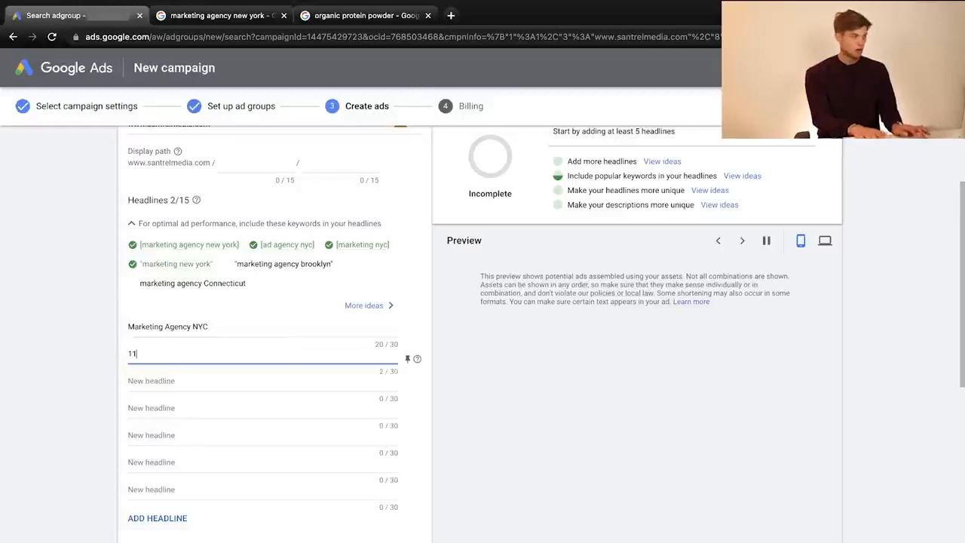
text(% G)
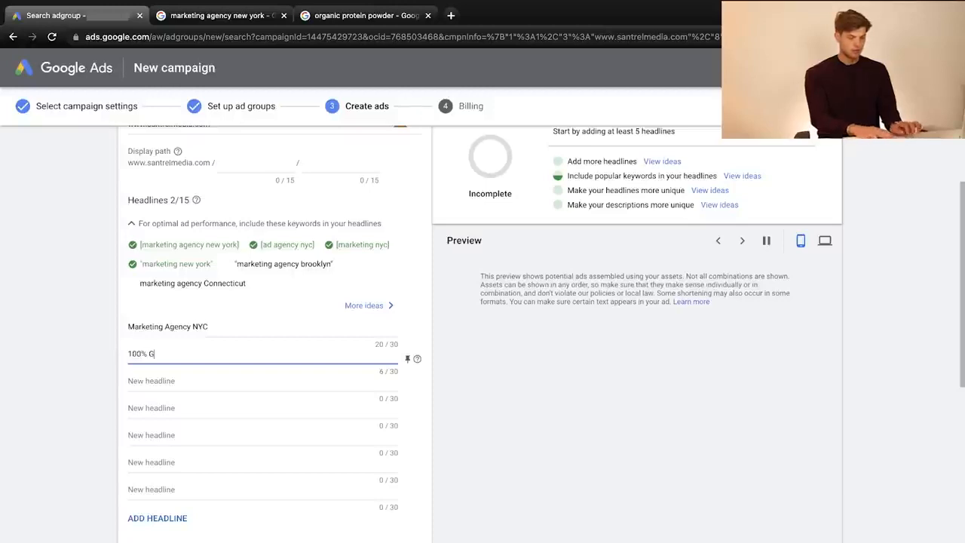
text(uarantee)
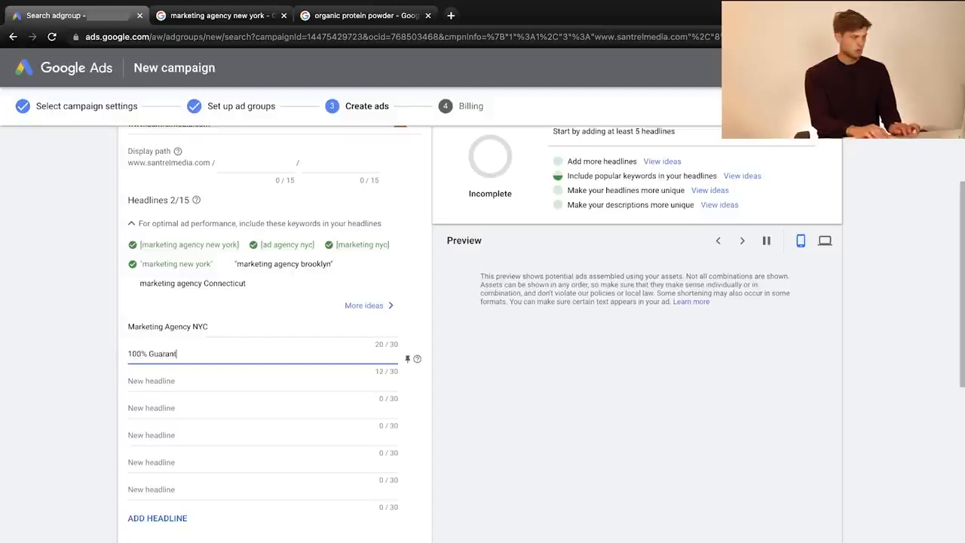
Enter "Increase Leads" as the third headline of the responsive search ad
click(211, 383)
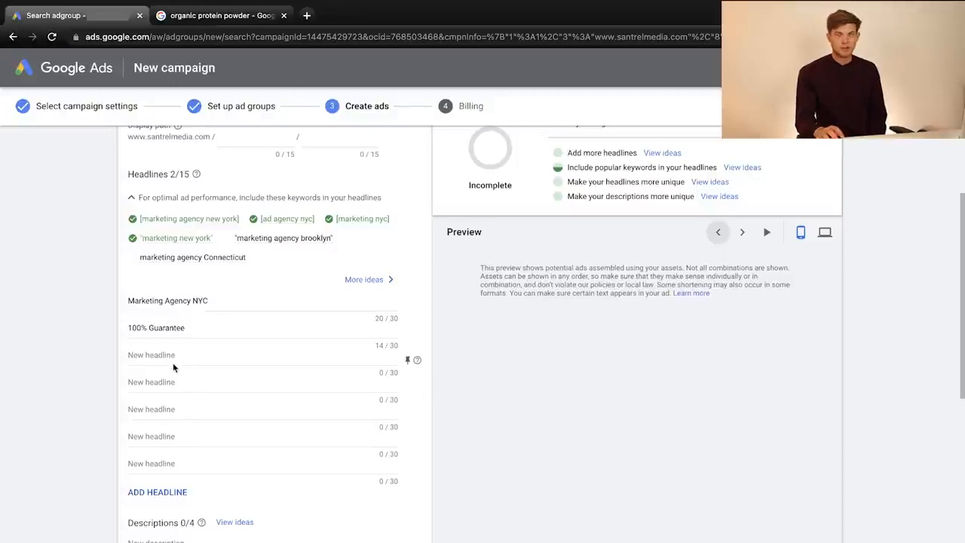
scroll(174, 368, down, 1)
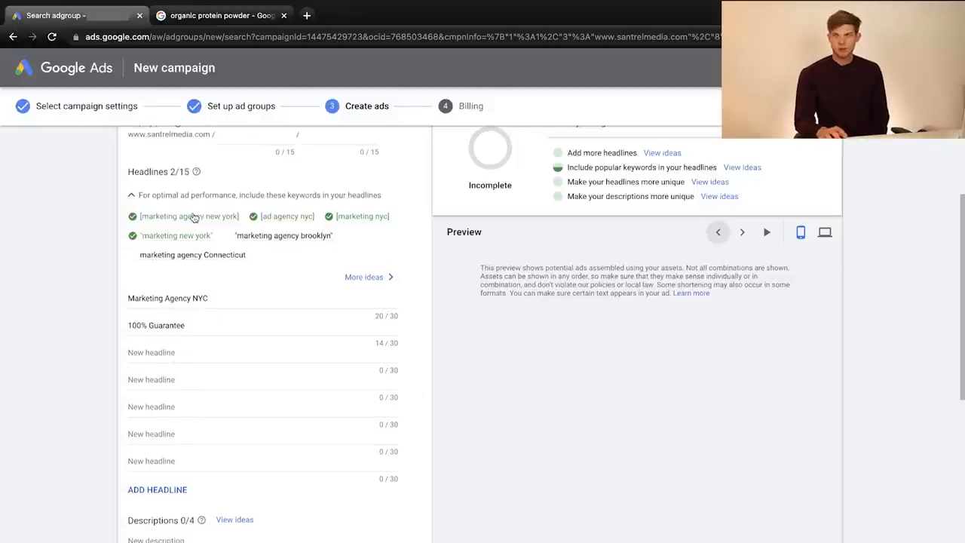
mouse_move(189, 216)
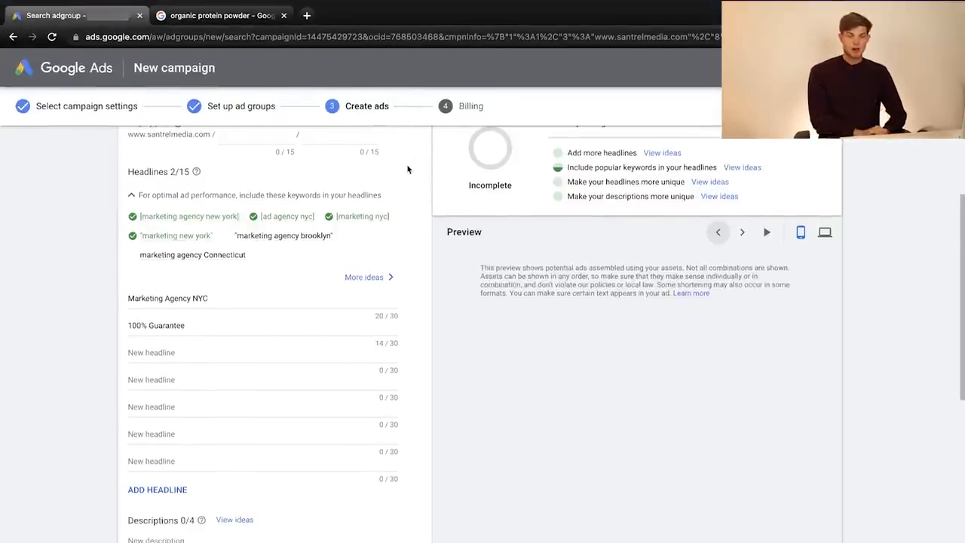
scroll(183, 356, down, 2)
click(183, 355)
click(169, 273)
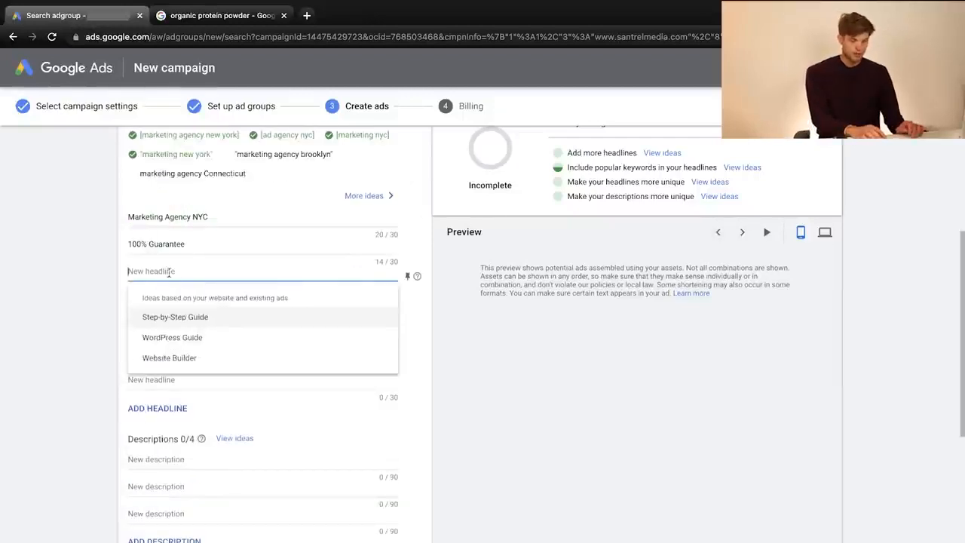
text(Increa)
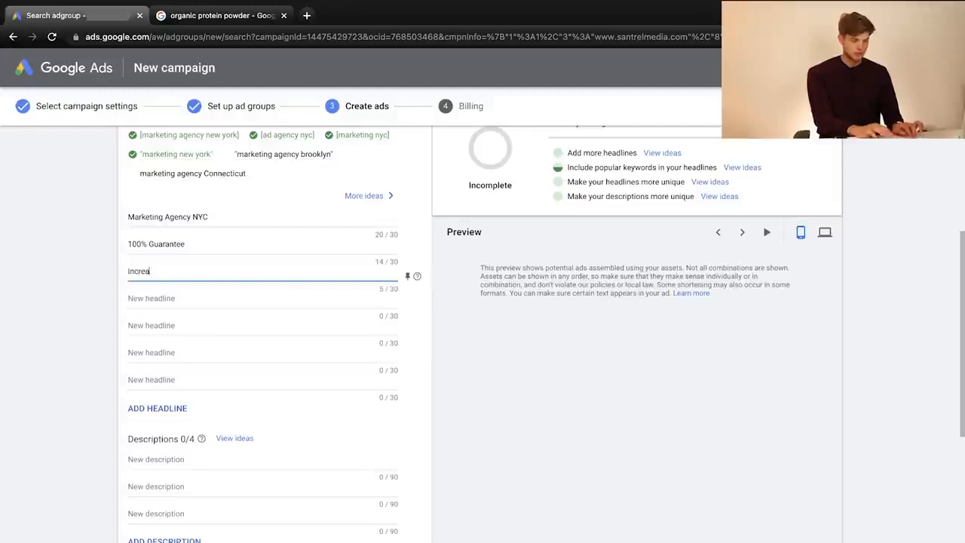
text(se Leads)
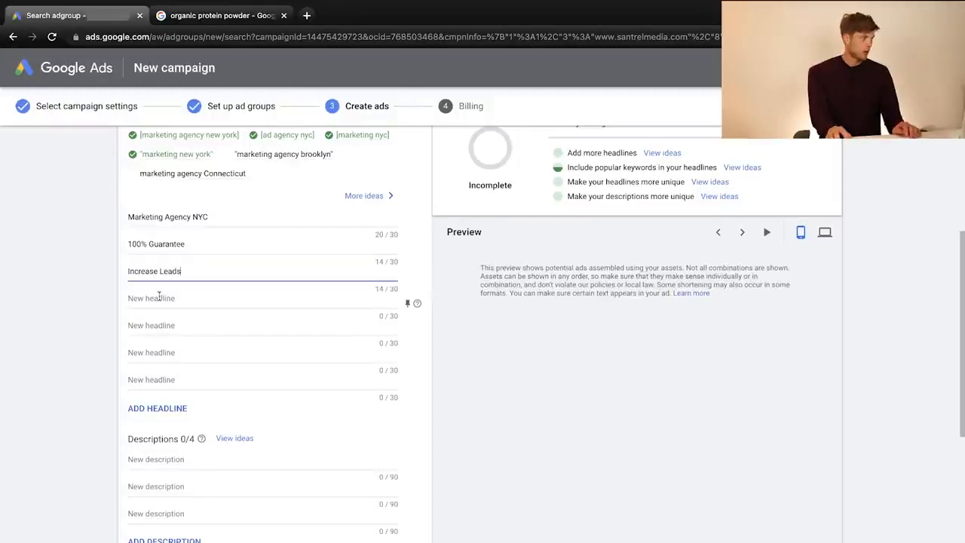
Enter "Voted #1 Ad Agency In Manhattan" as the fourth headline
click(160, 298)
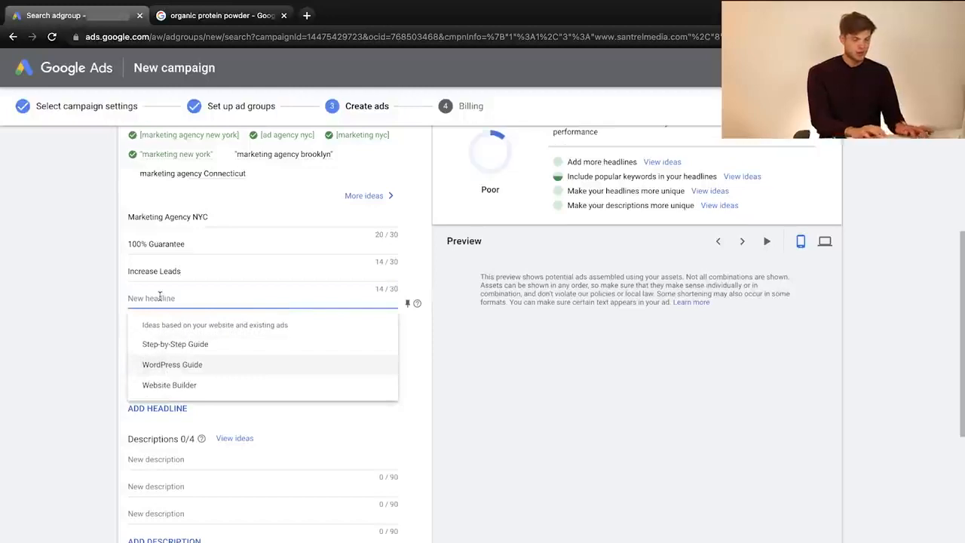
text(Voted #)
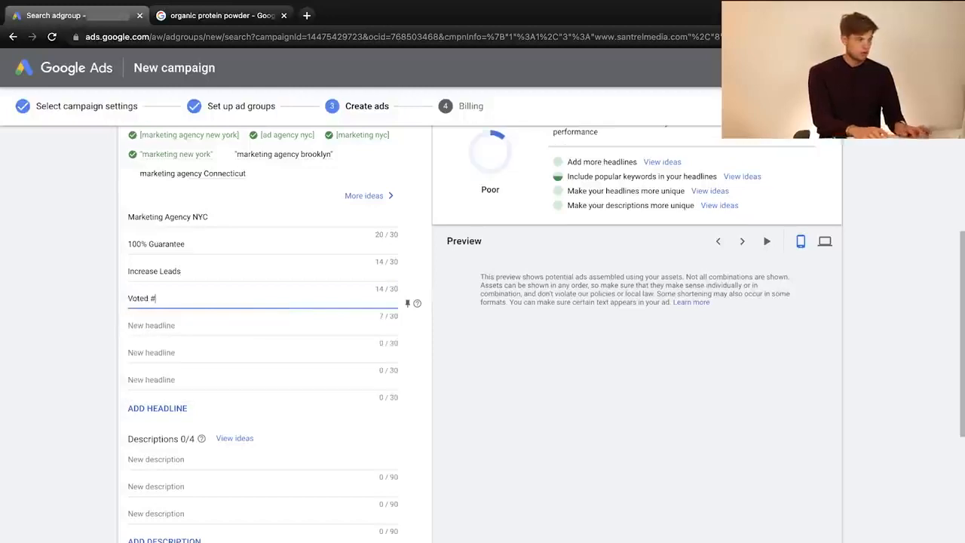
text(1  Ad A)
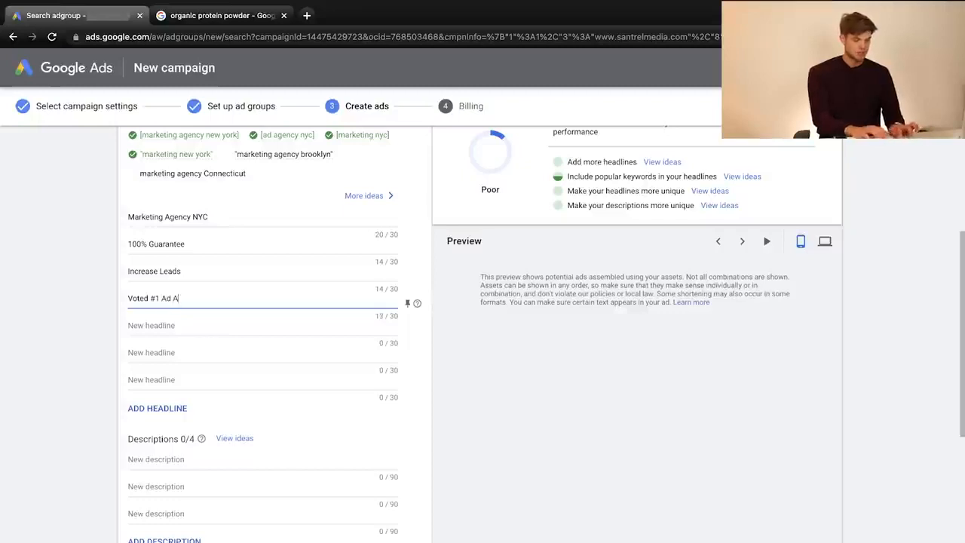
text(gency In)
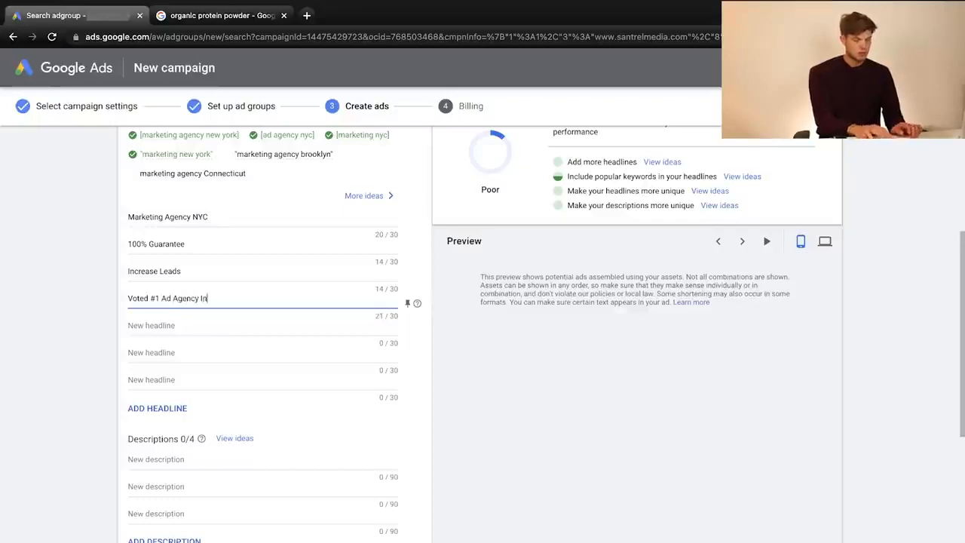
text( Manhattan)
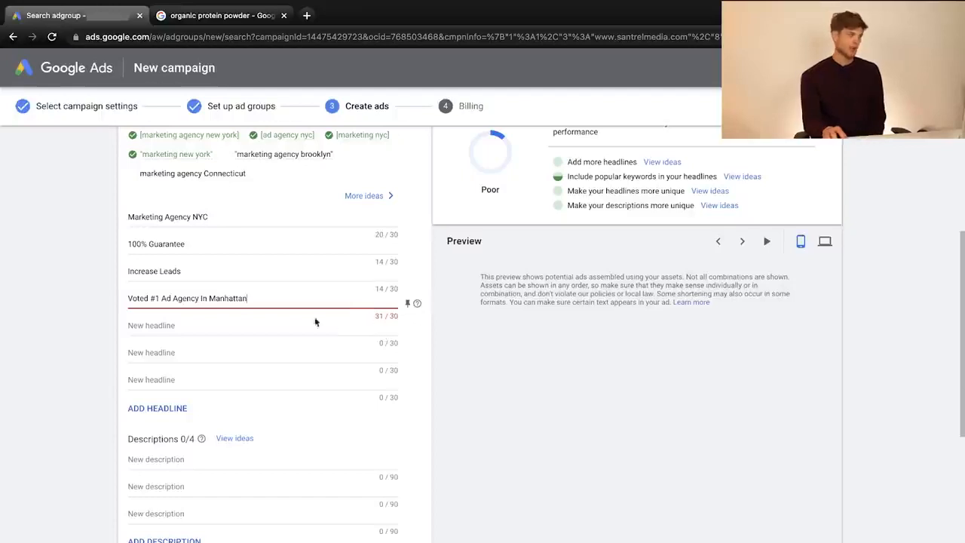
Replace Manhattan with NYC in the fourth headline so it reads "Voted #1 Ad Agency In NYC"
key(BackSpace)
key(BackSpace)
key(BackSpace)
key(BackSpace)
key(BackSpace)
key(BackSpace)
key(BackSpace)
key(BackSpace)
key(BackSpace)
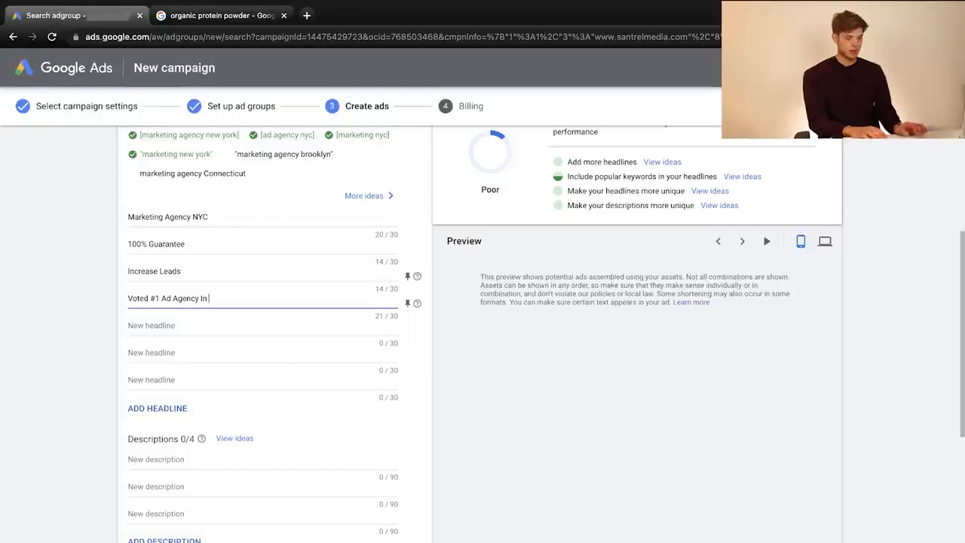
text(NYC)
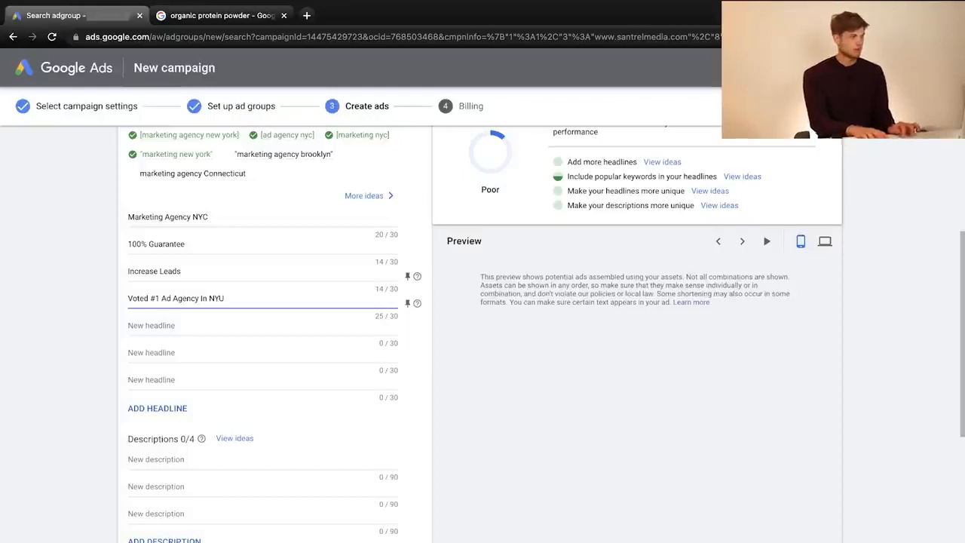
key(BackSpace)
text(C)
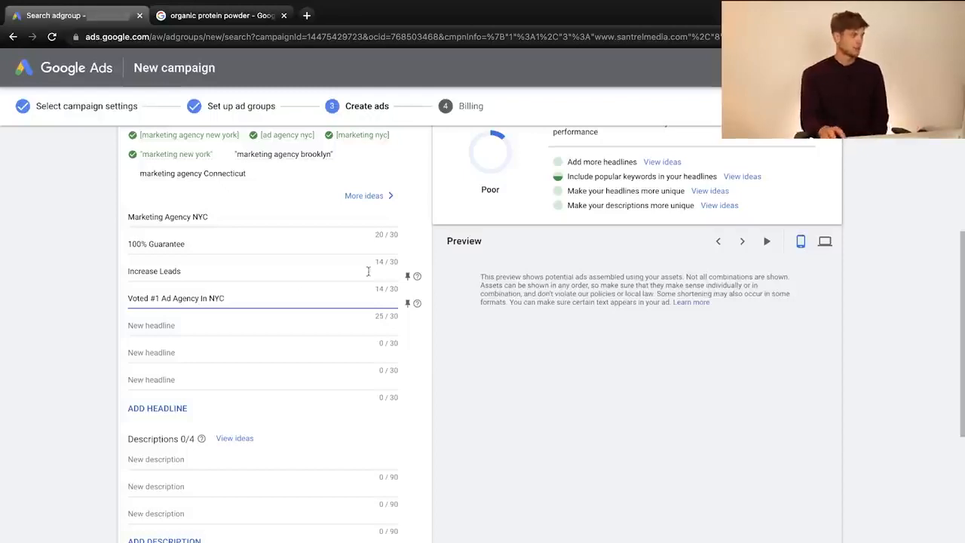
Enter "Strategic ad agency focused on driving growth" as the first description of the ad
scroll(114, 341, down, 1)
scroll(114, 340, down, 1)
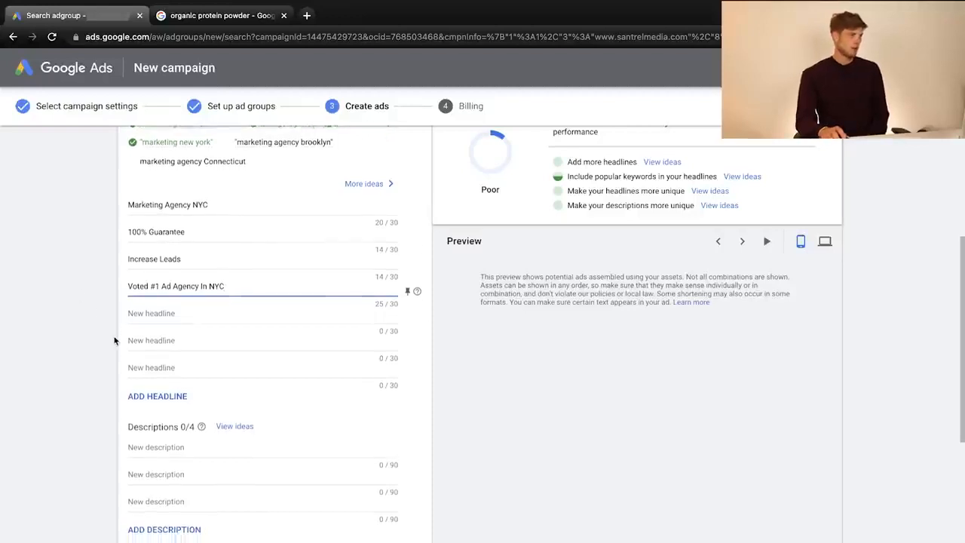
scroll(184, 345, down, 1)
click(193, 365)
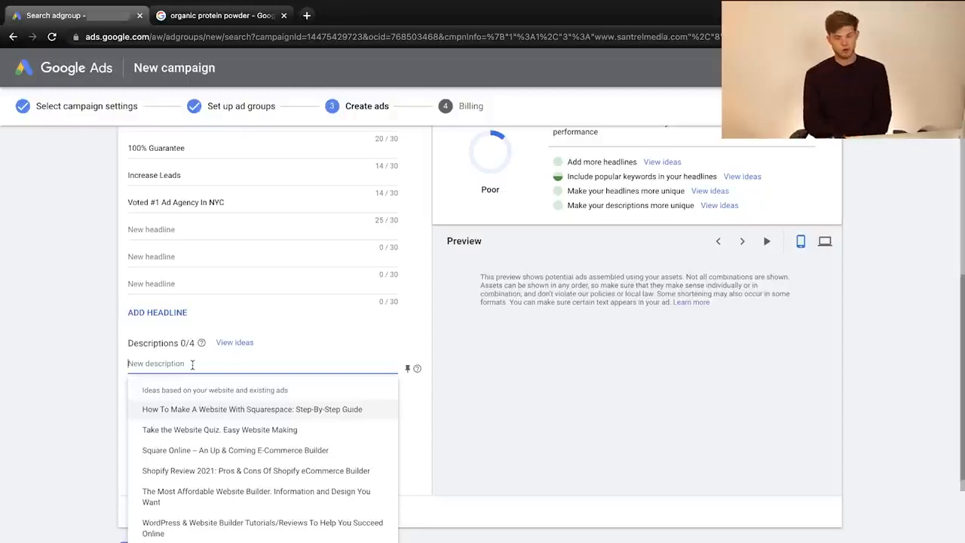
text(Stra)
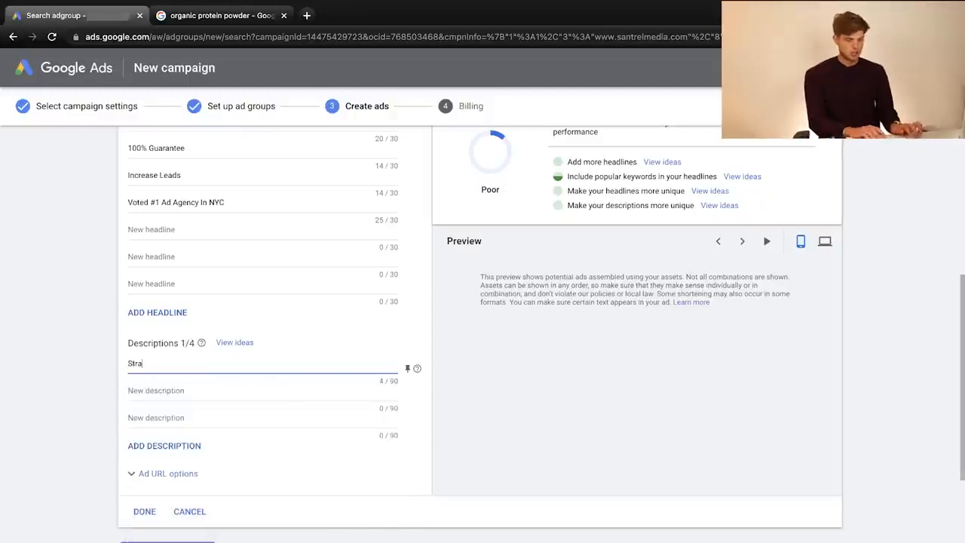
text(tegic)
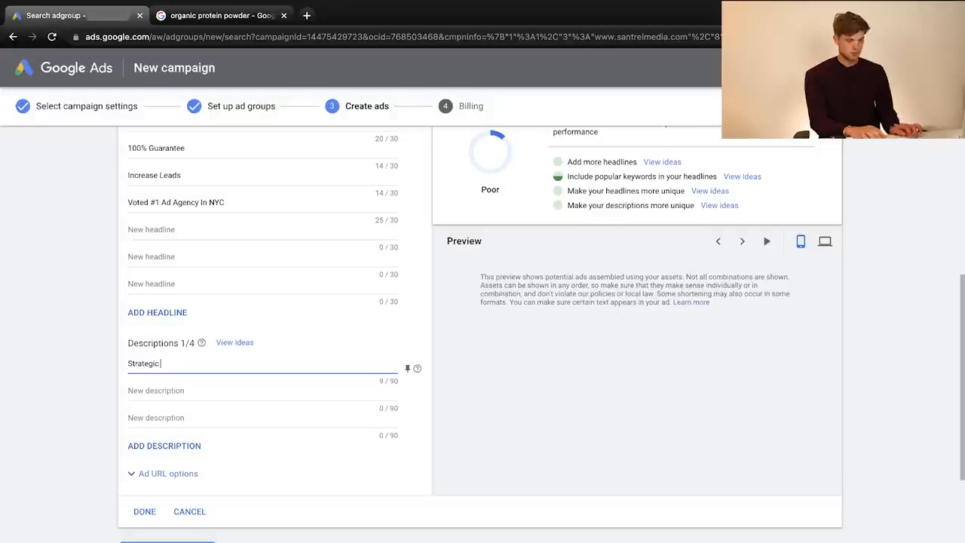
text( ad ag)
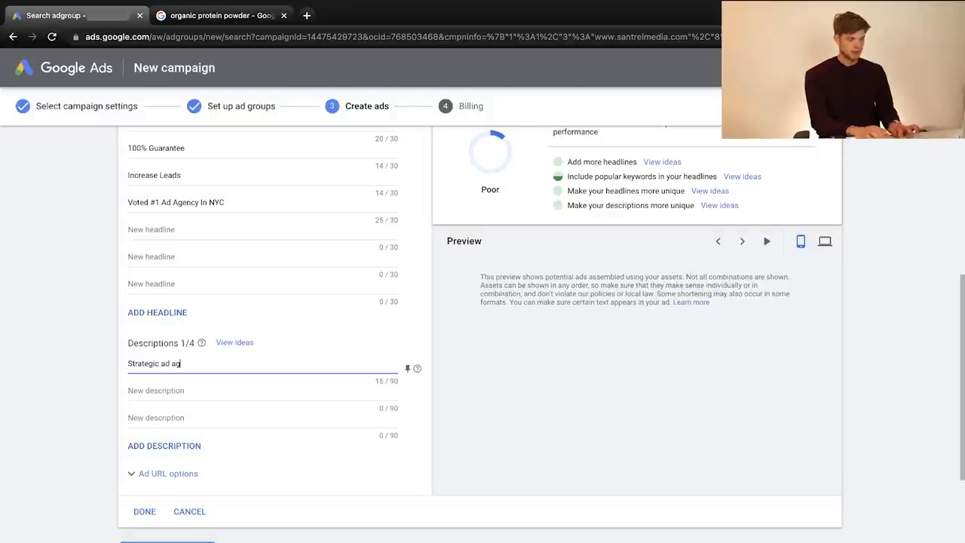
text(engy focued)
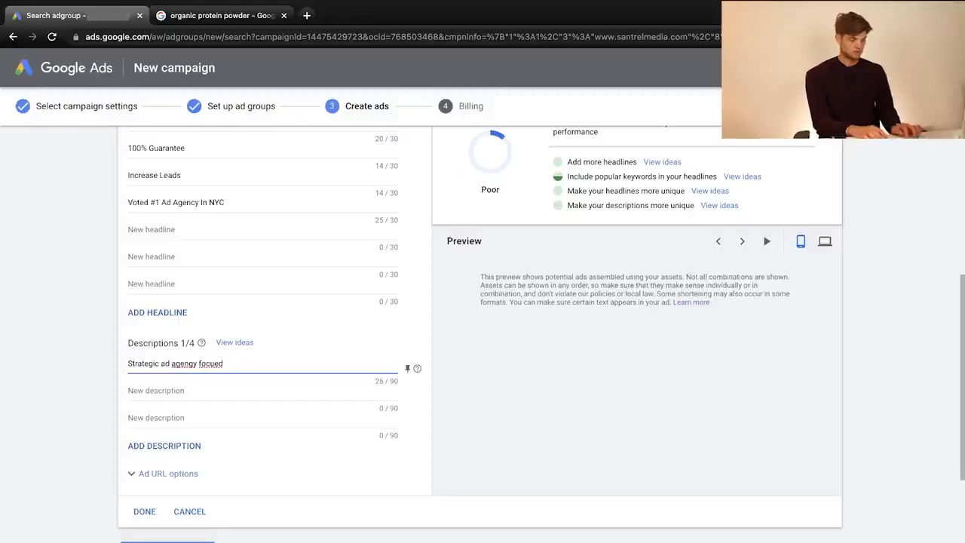
key(BackSpace)
key(BackSpace)
key(BackSpace)
text(used on driving)
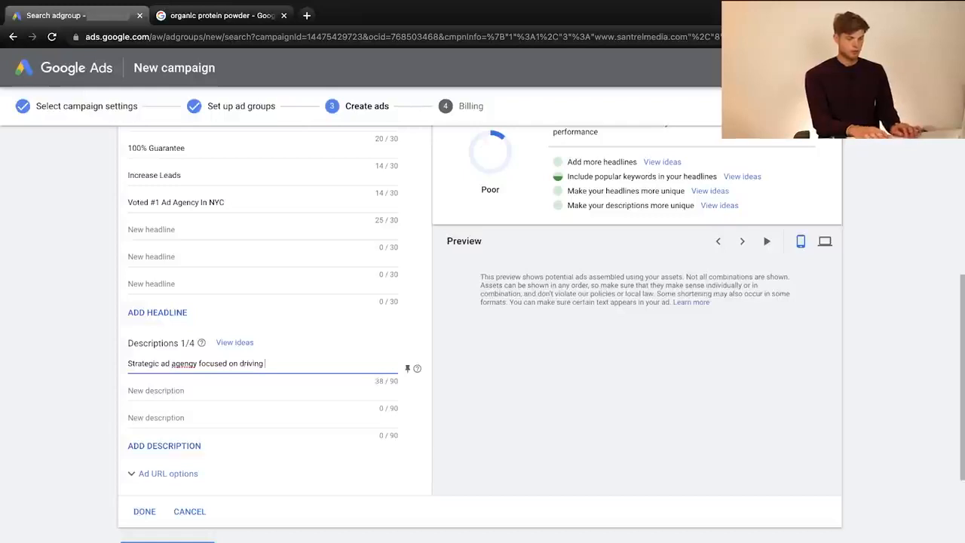
text( growth)
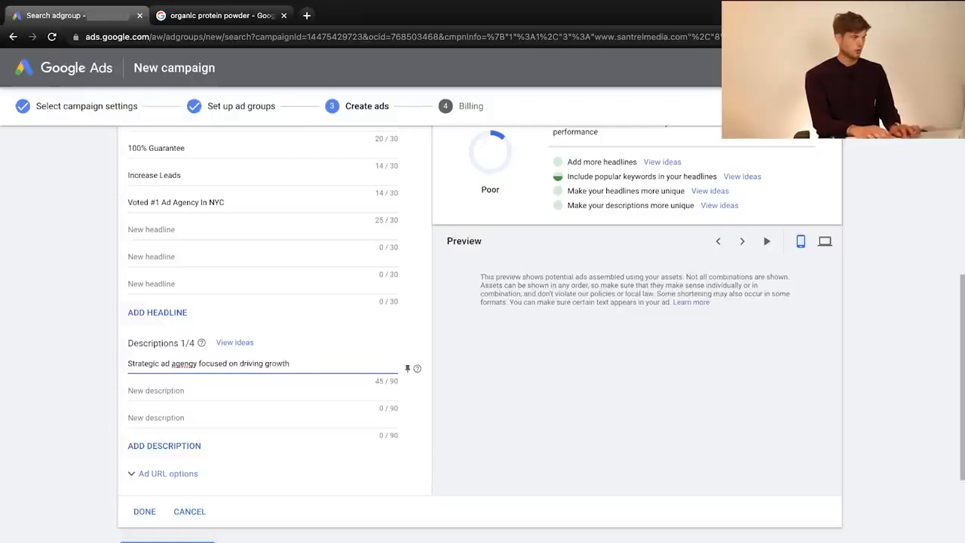
Enter "Double sales" as the second description of the ad
click(243, 391)
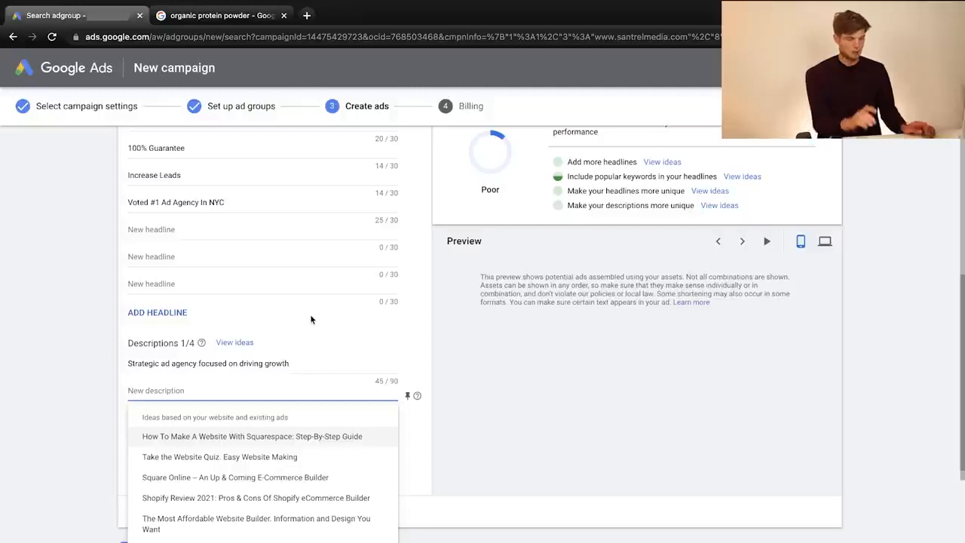
text(DOuble)
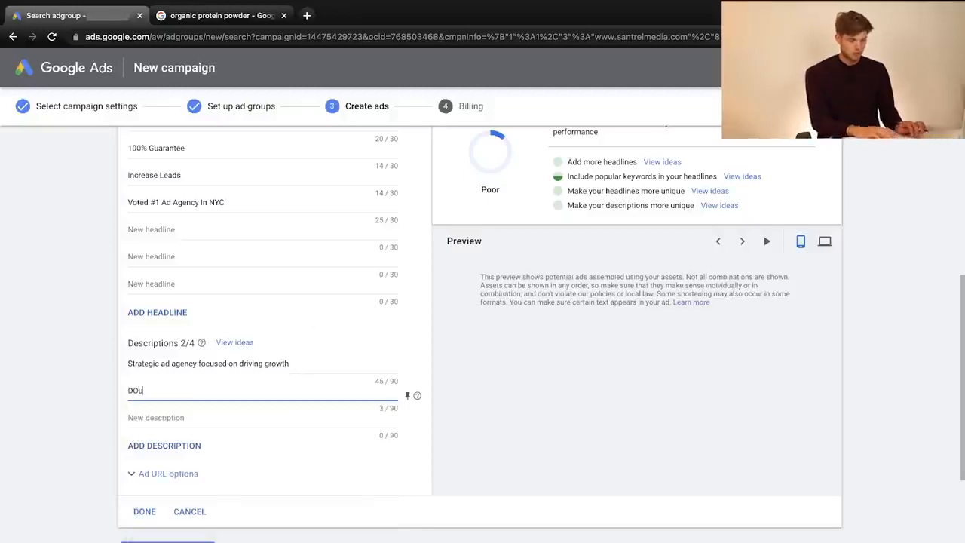
key(BackSpace)
key(BackSpace)
key(BackSpace)
key(BackSpace)
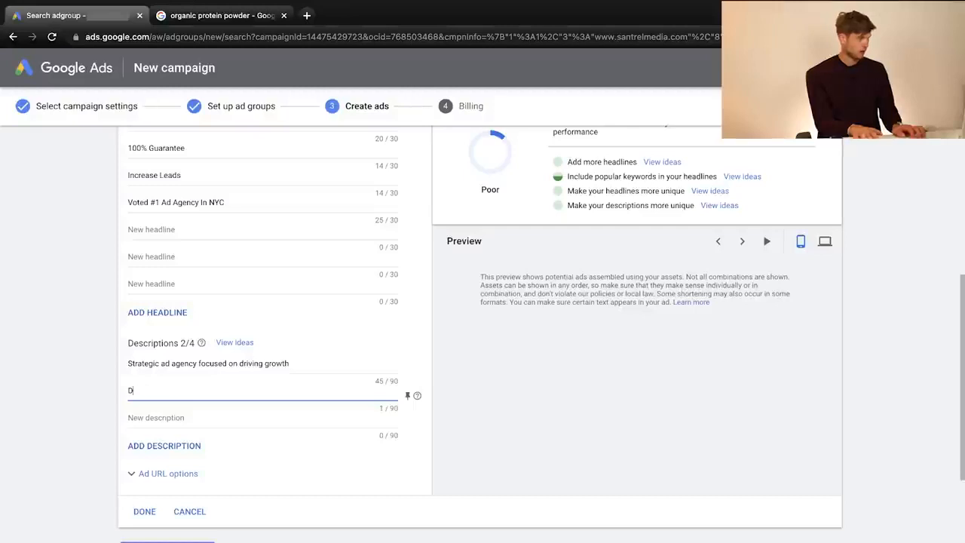
text(ouble sales)
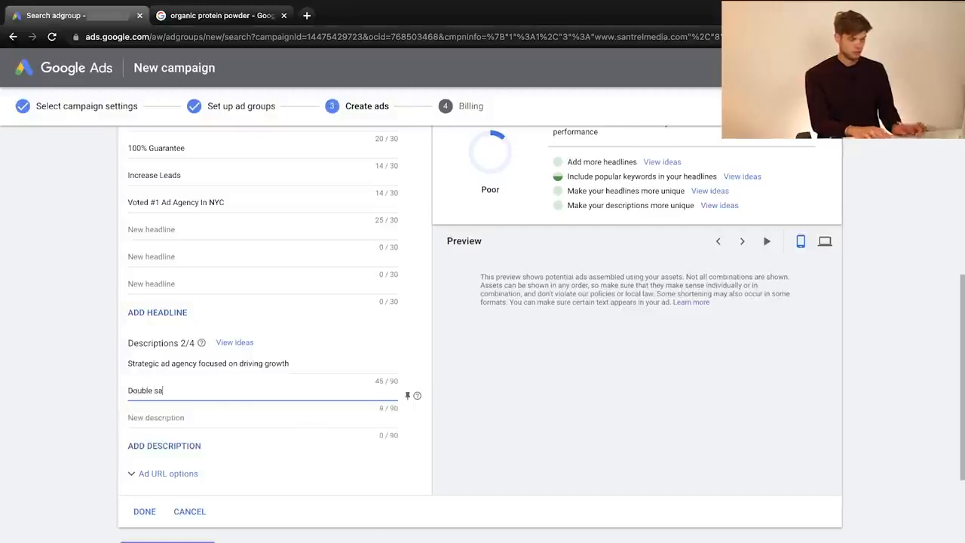
click(198, 419)
click(76, 343)
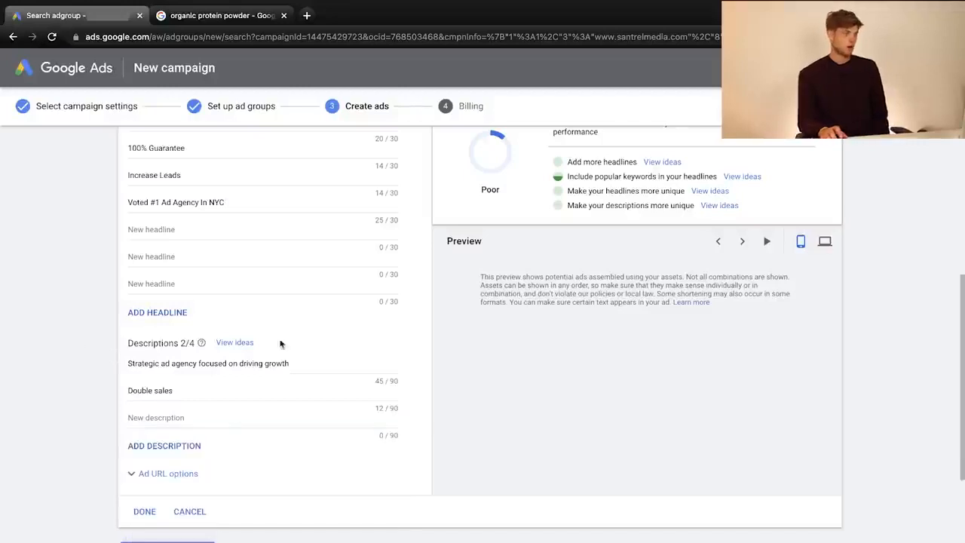
scroll(317, 423, down, 1)
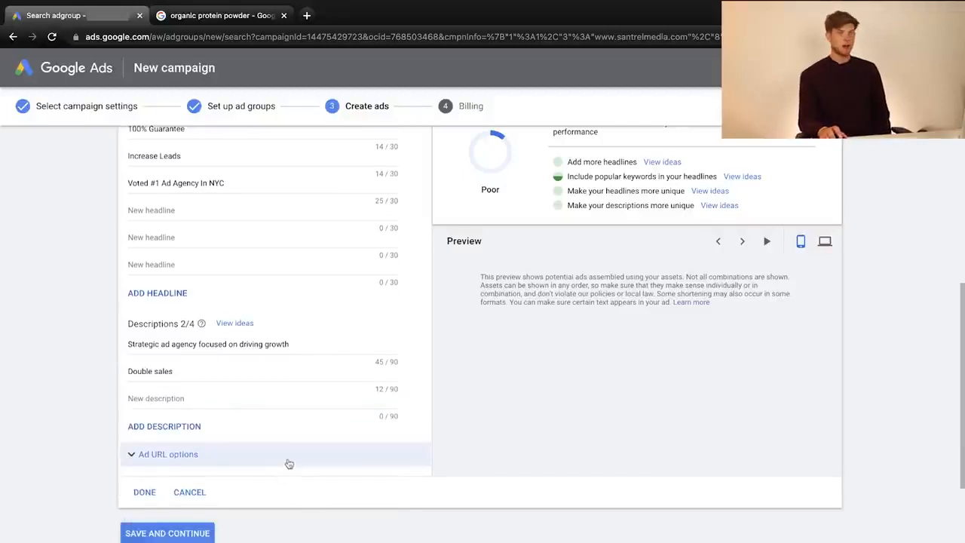
scroll(287, 456, down, 1)
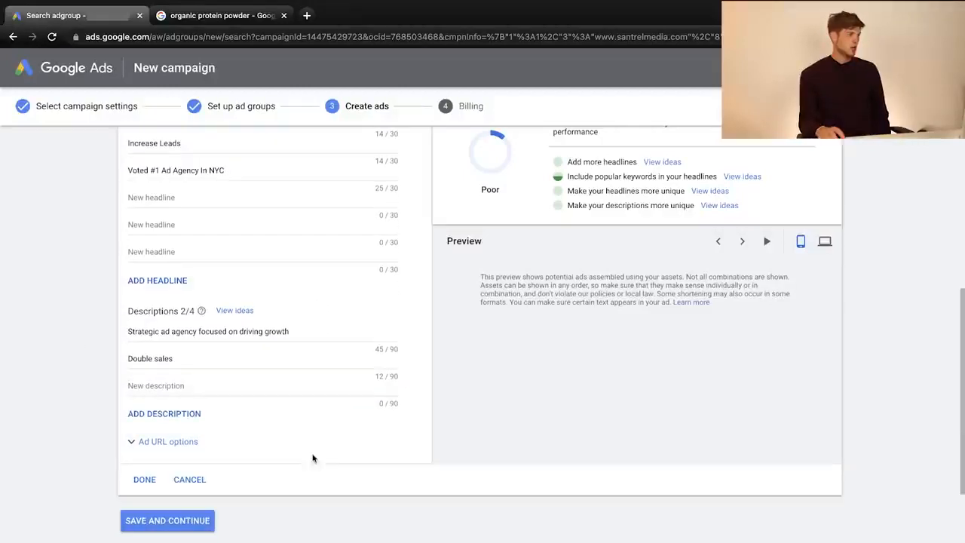
scroll(598, 302, up, 5)
scroll(599, 302, down, 3)
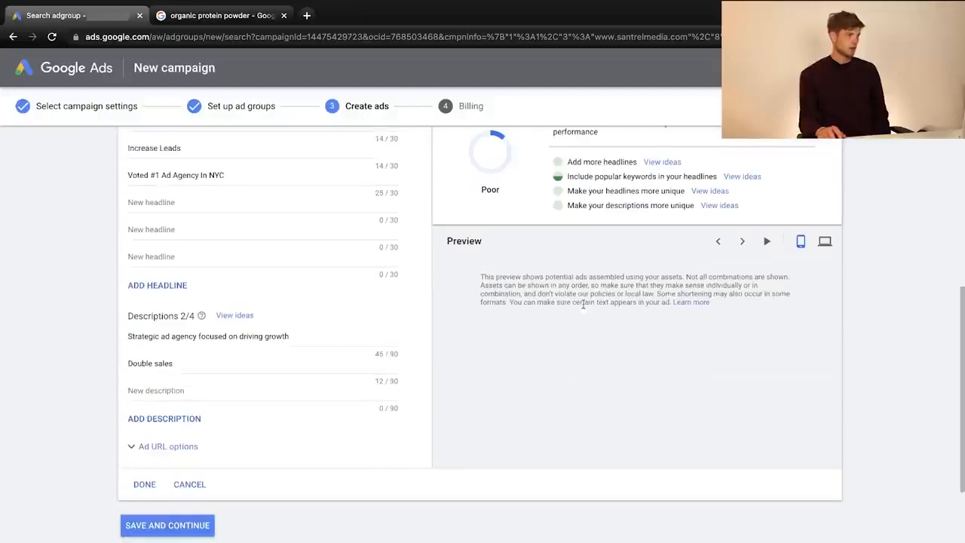
Save the ad and continue through the billing stage to the campaign overview
click(174, 524)
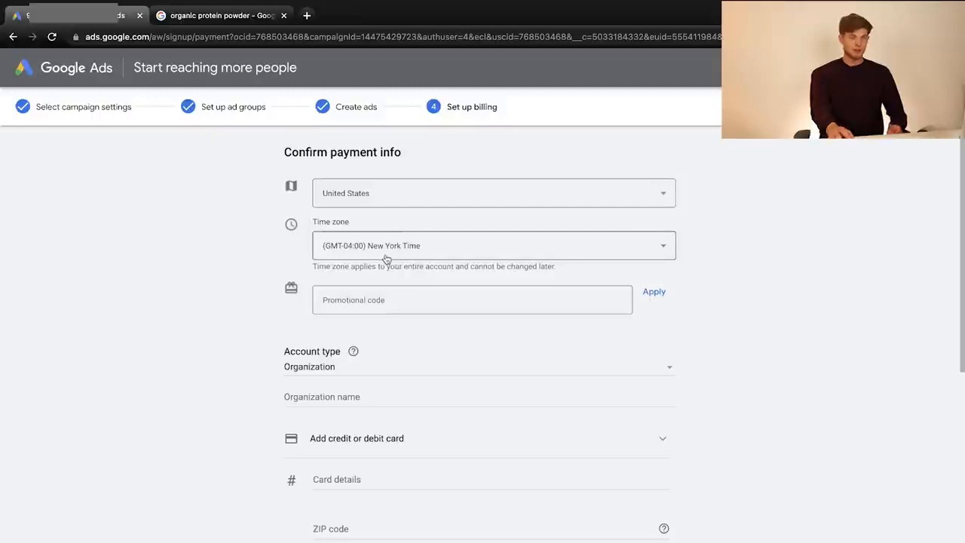
scroll(438, 353, down, 2)
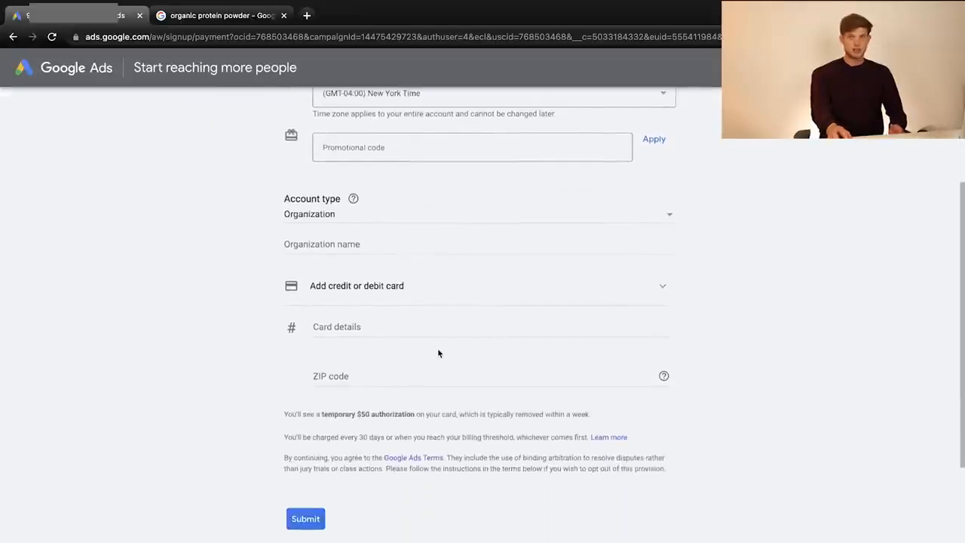
scroll(439, 353, up, 2)
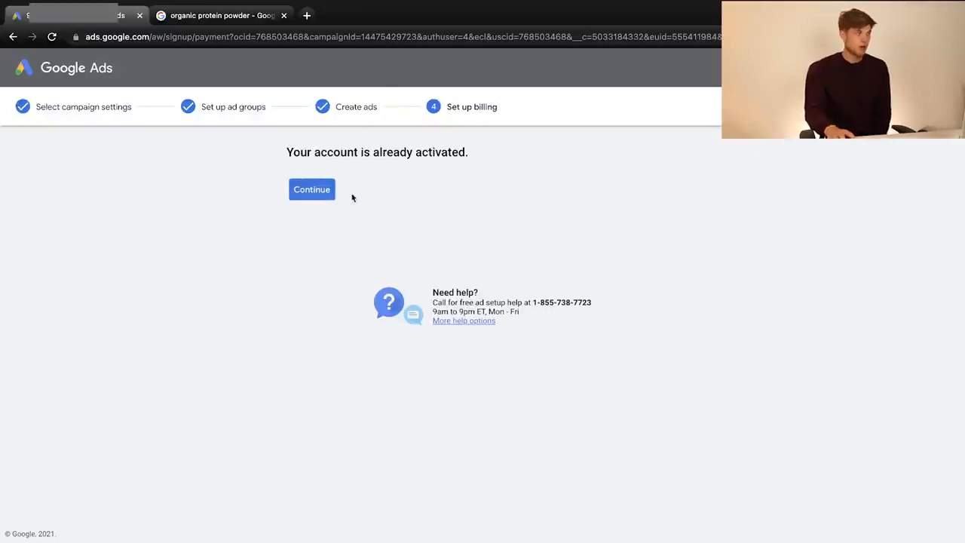
click(325, 198)
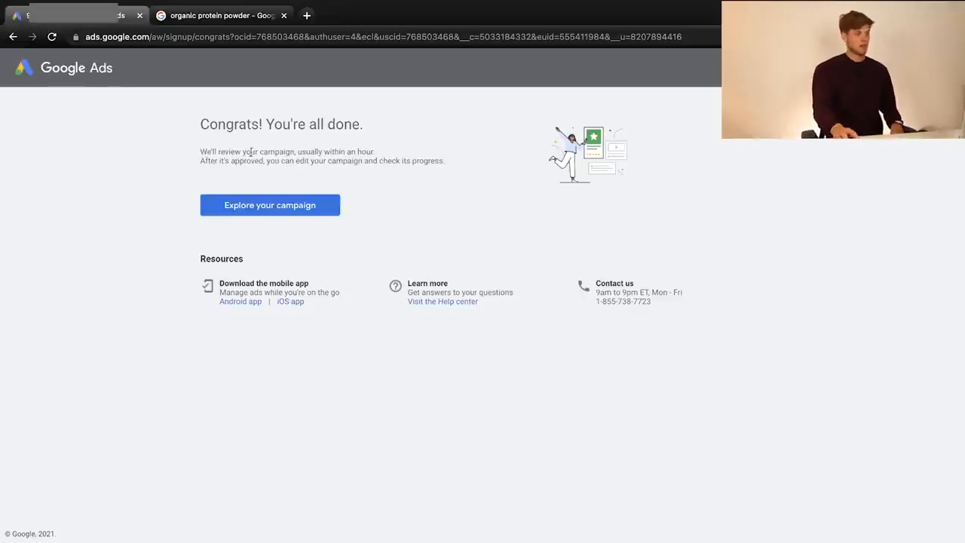
click(297, 212)
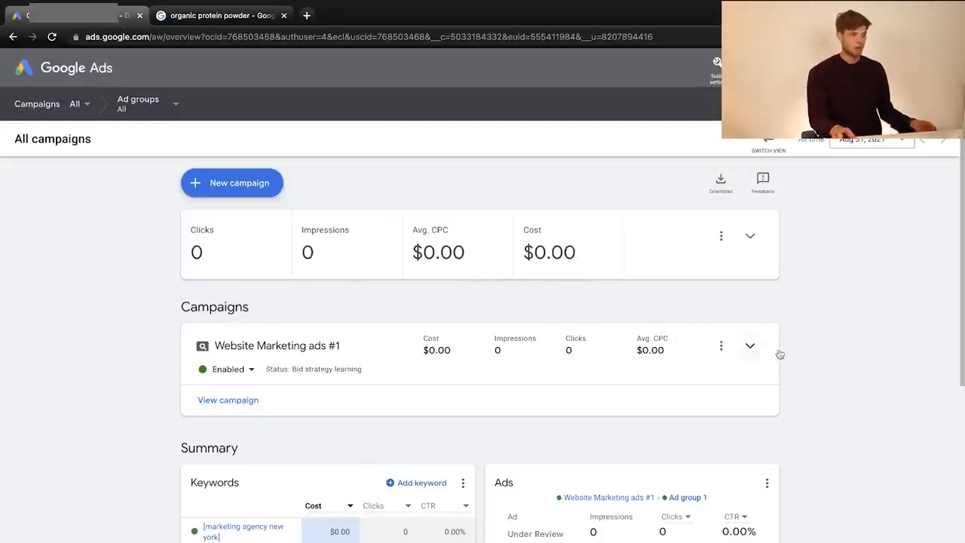
Start adding negative keywords from the overview's keyword summary and enter "worst ad agency nyc"
scroll(500, 405, down, 2)
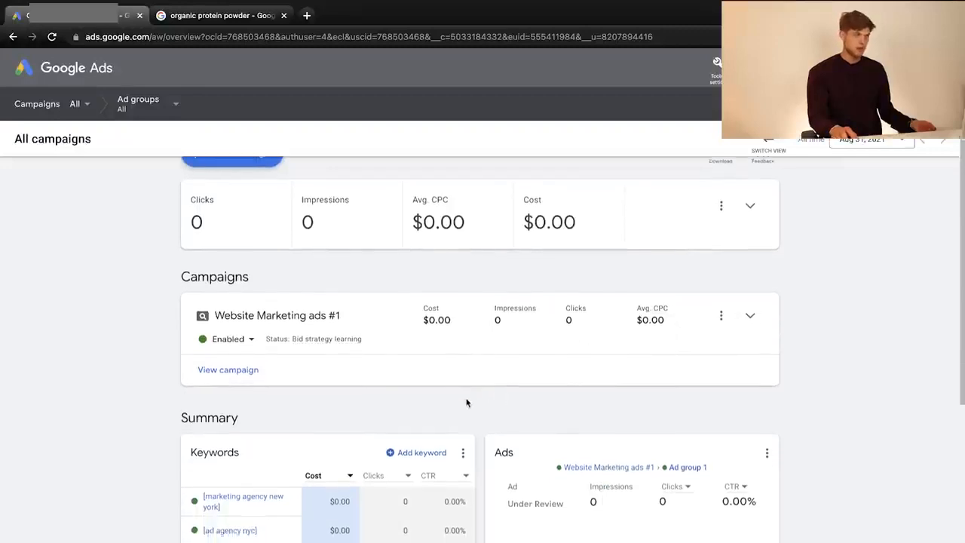
scroll(205, 420, down, 5)
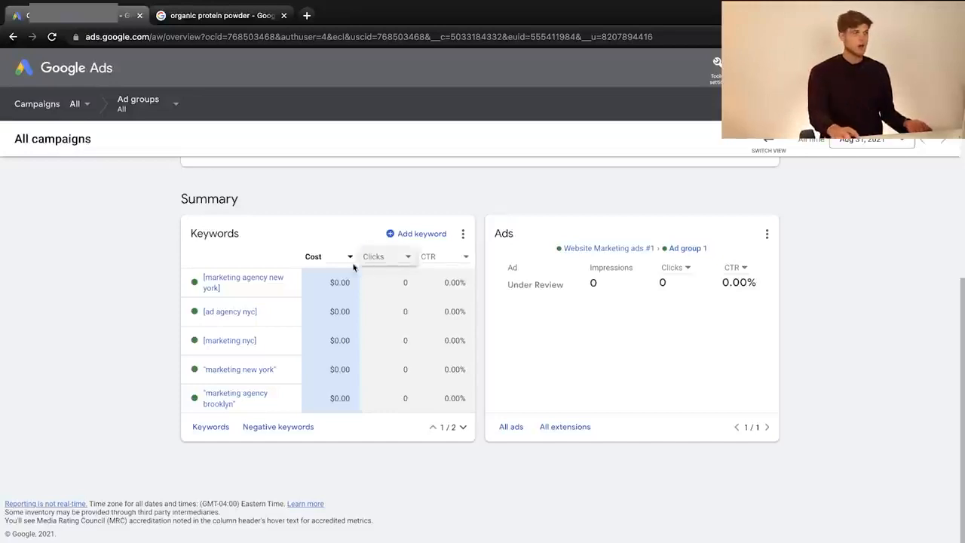
mouse_move(202, 304)
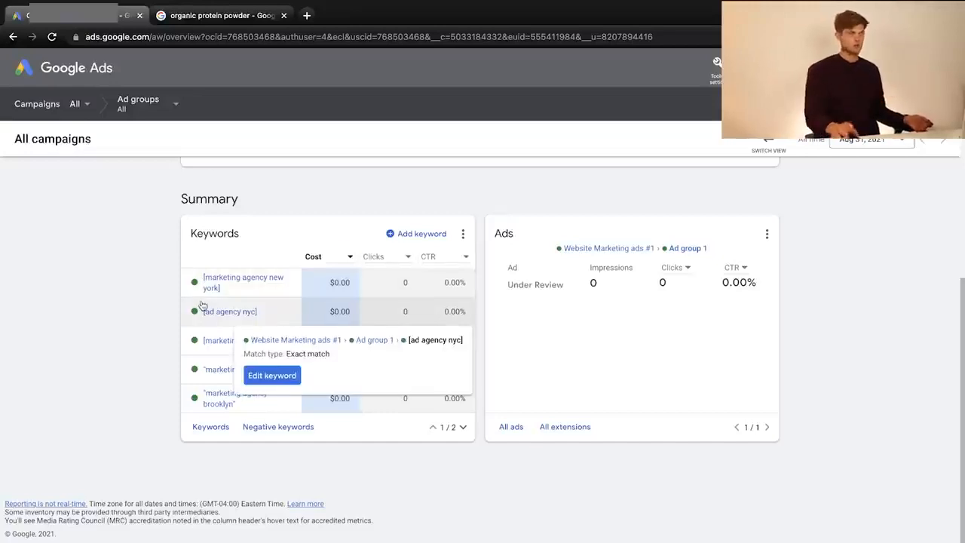
mouse_move(275, 413)
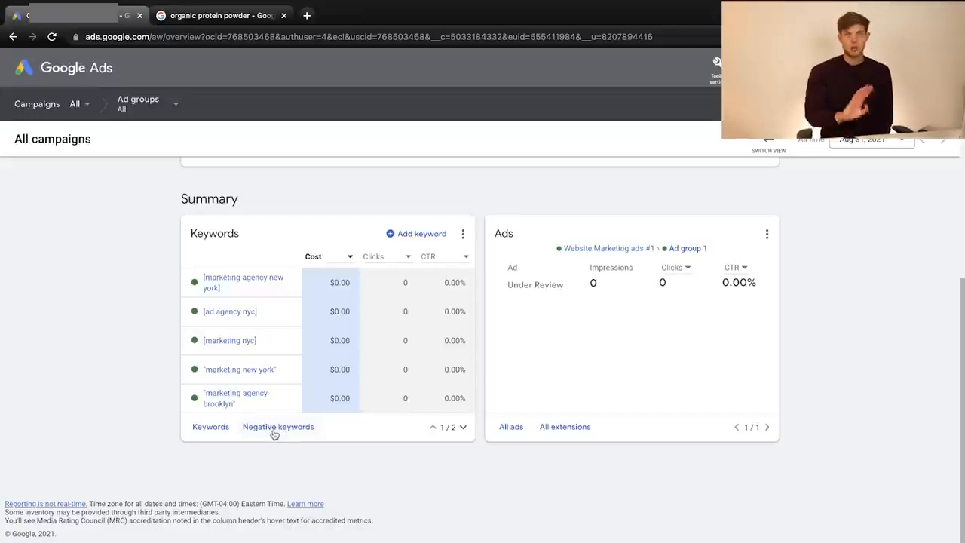
click(275, 427)
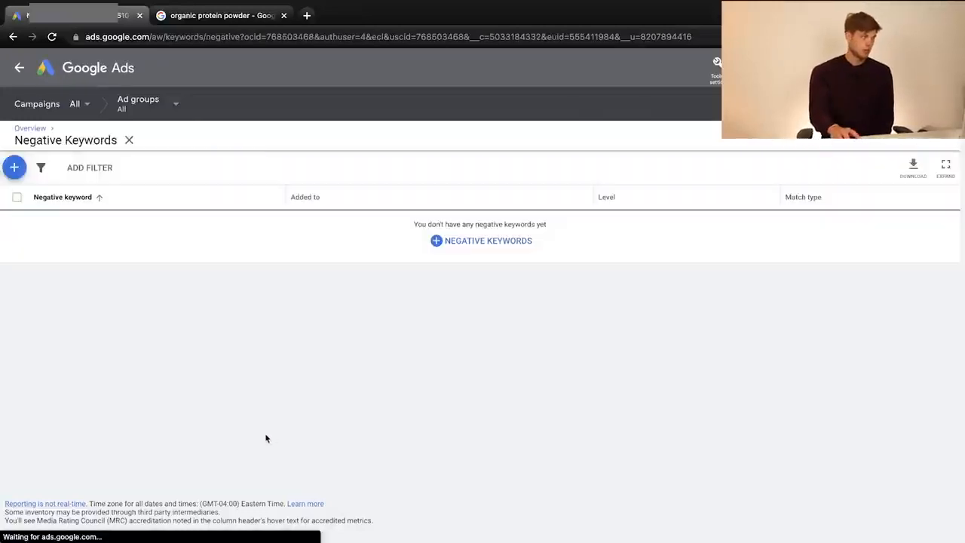
click(496, 248)
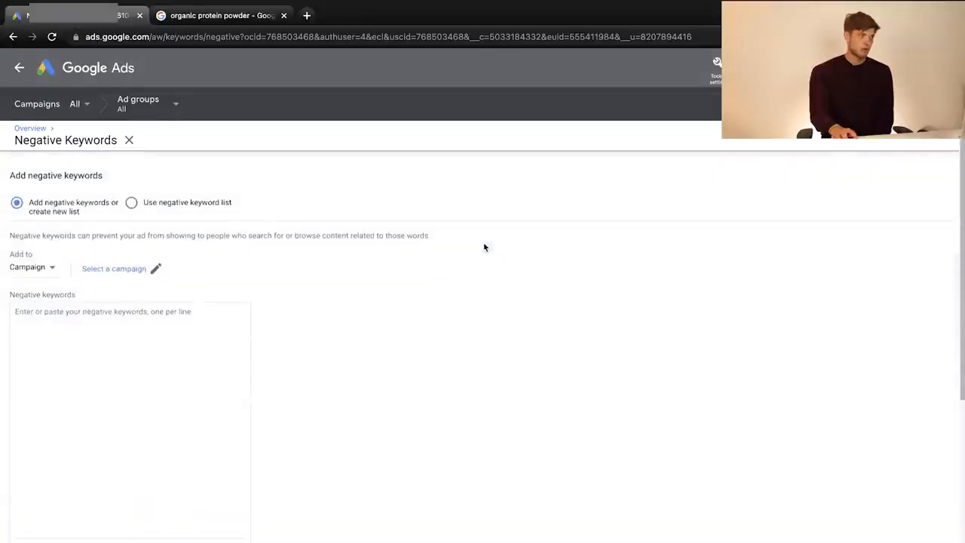
click(155, 343)
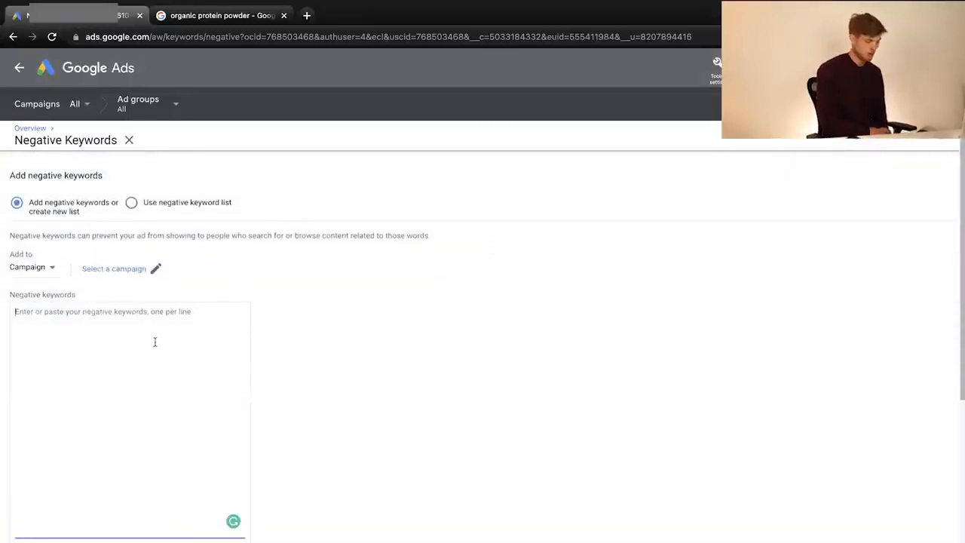
text(wor)
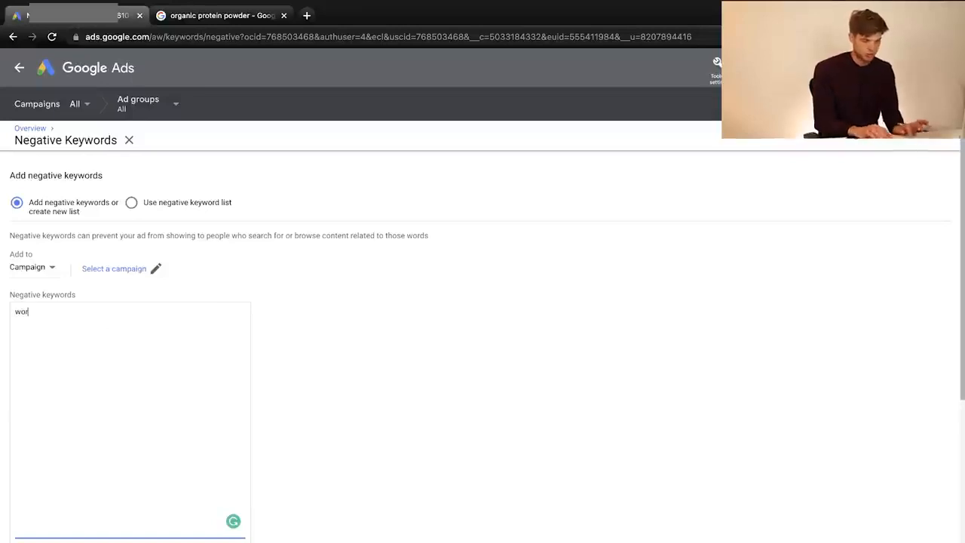
text(st ad age)
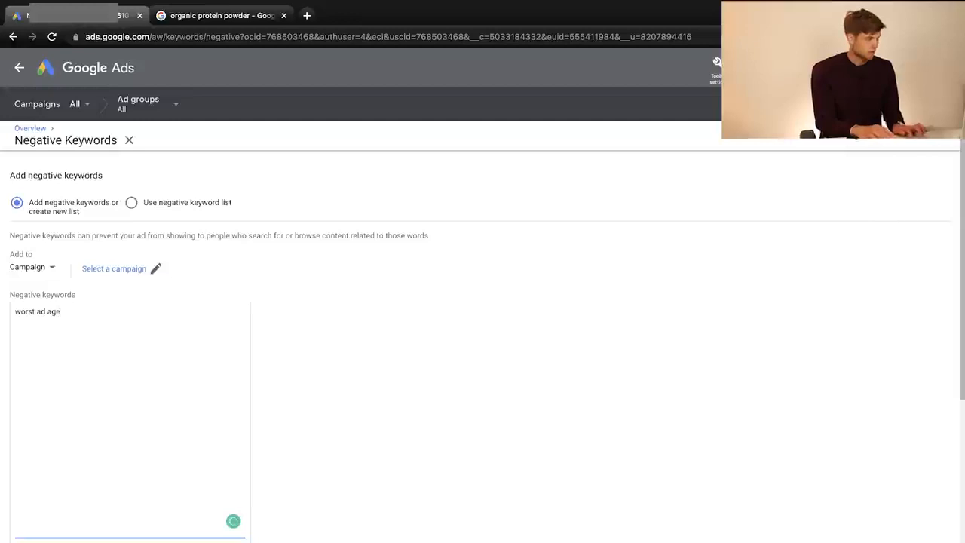
text(ncy nyc)
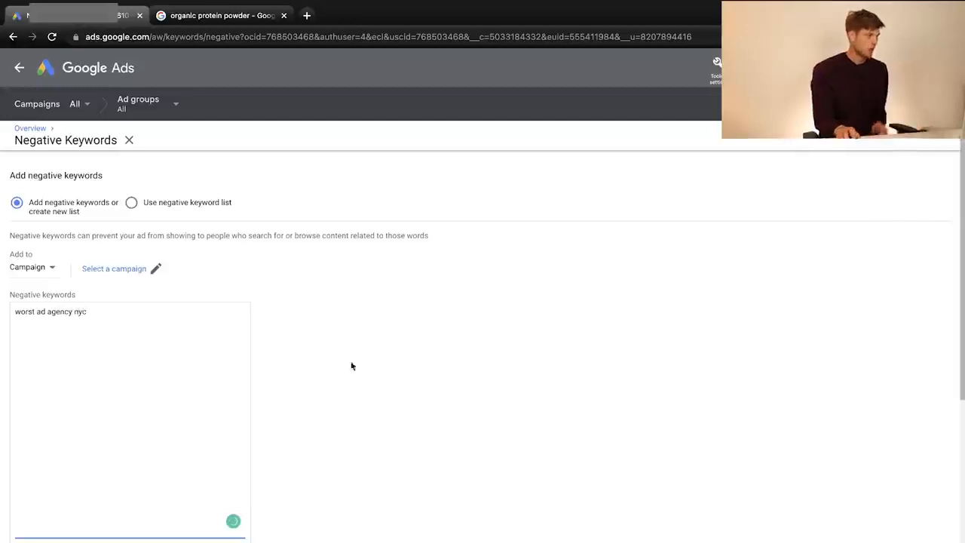
Assign the negative keyword to the campaign "Website Marketing ads #1" and save it
scroll(351, 366, down, 1)
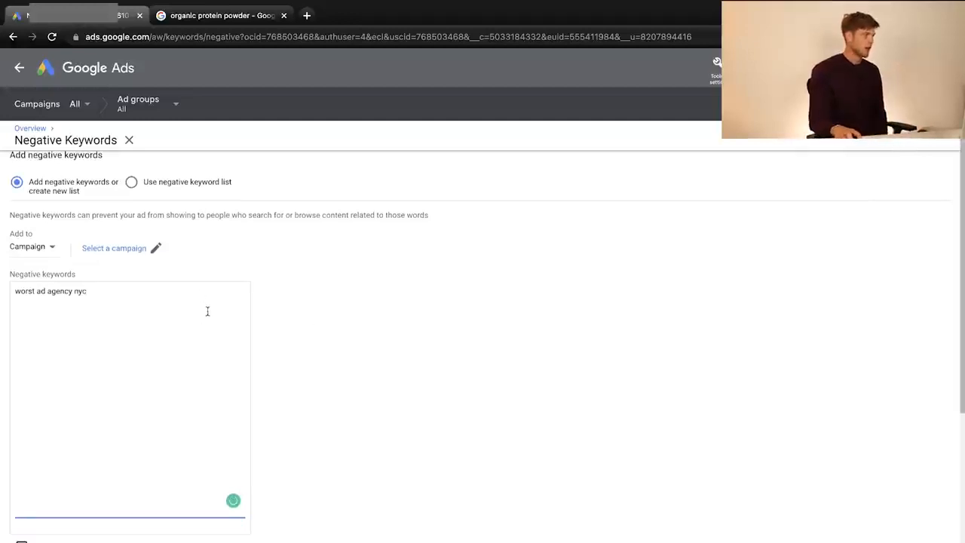
click(42, 251)
click(103, 250)
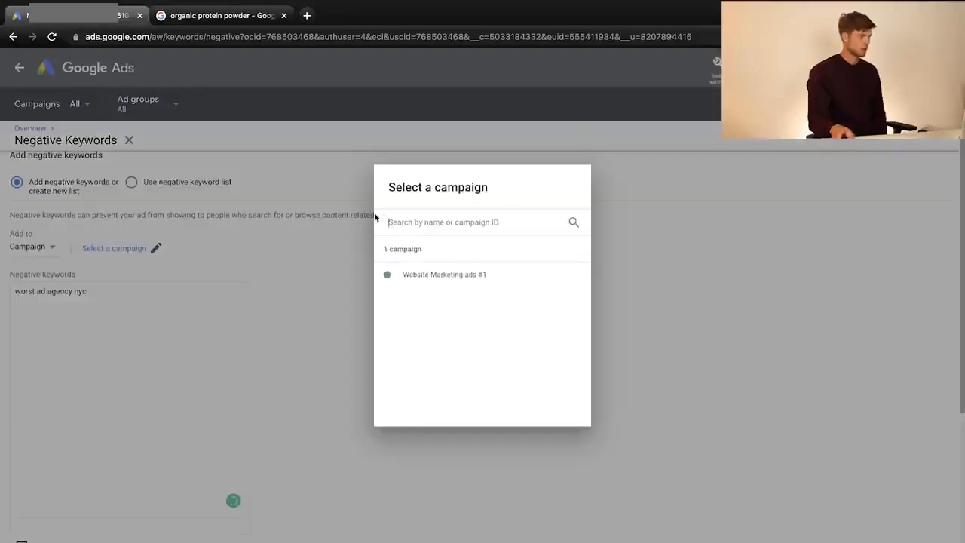
click(433, 273)
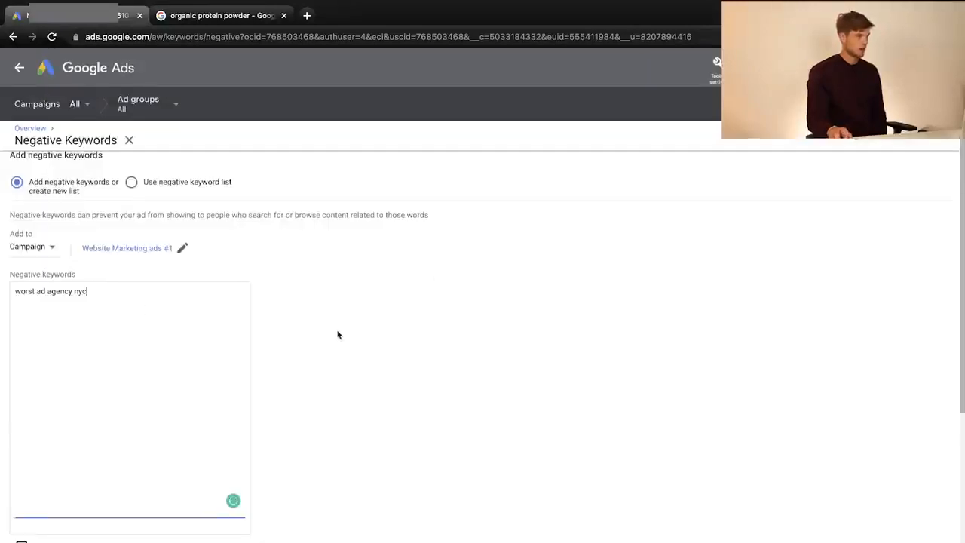
scroll(339, 332, down, 3)
click(23, 392)
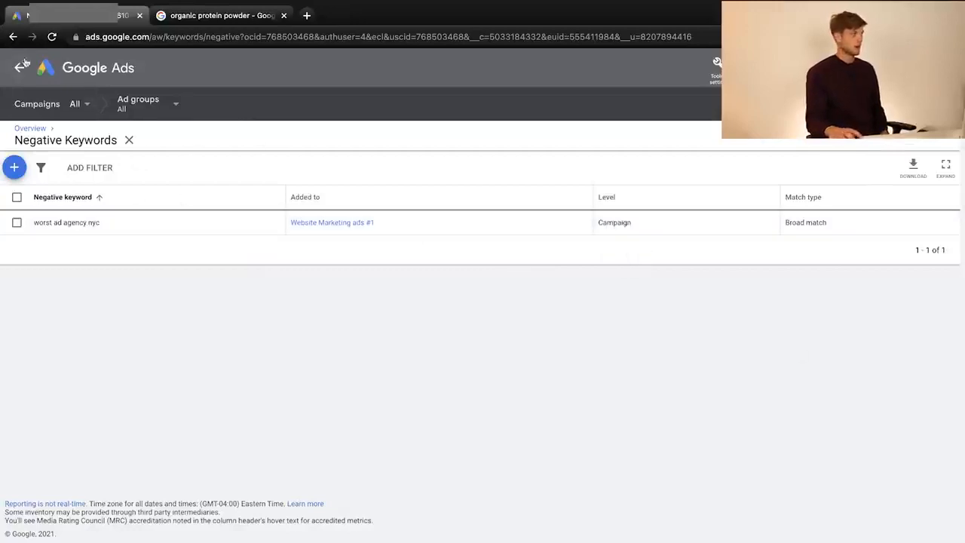
Return to the all-campaigns overview and open the Keyword Planner, dismissing its updates notice
click(92, 73)
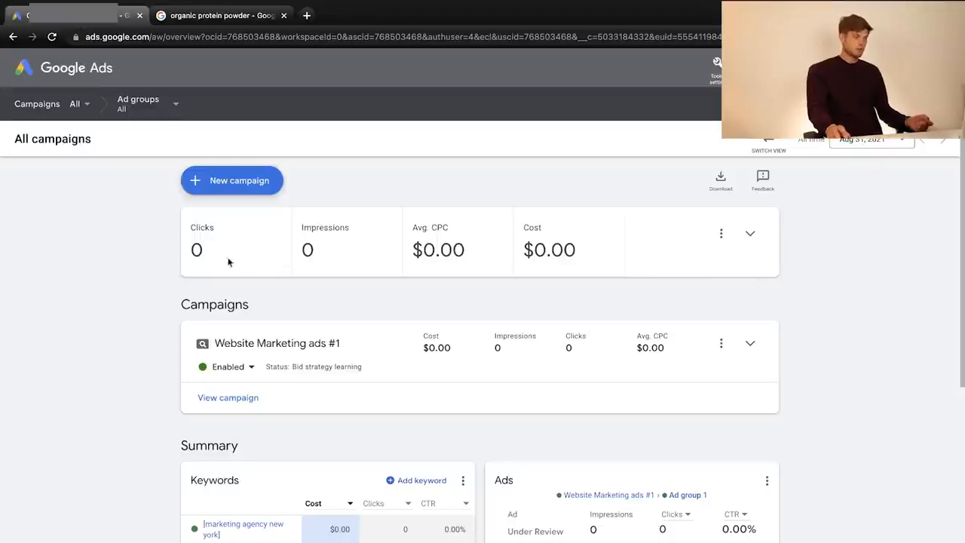
scroll(159, 317, down, 3)
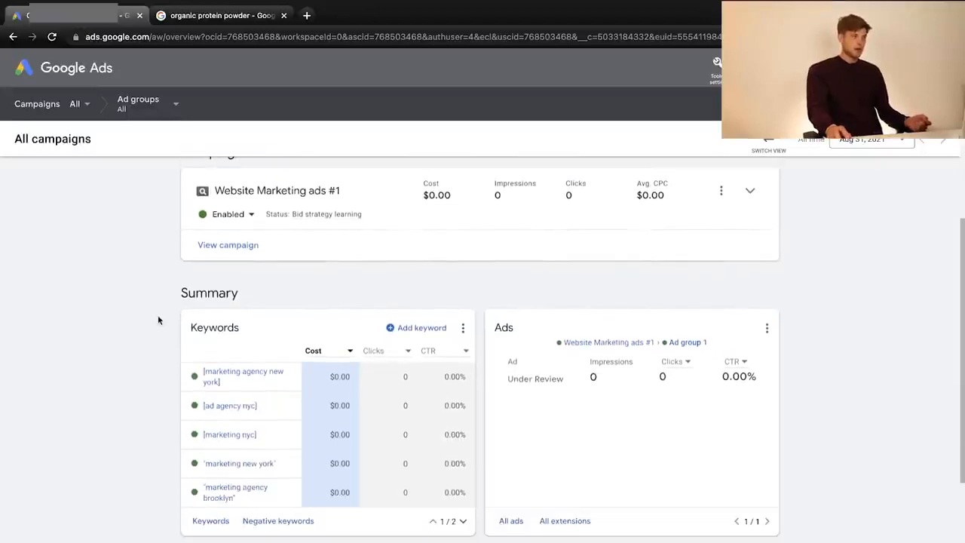
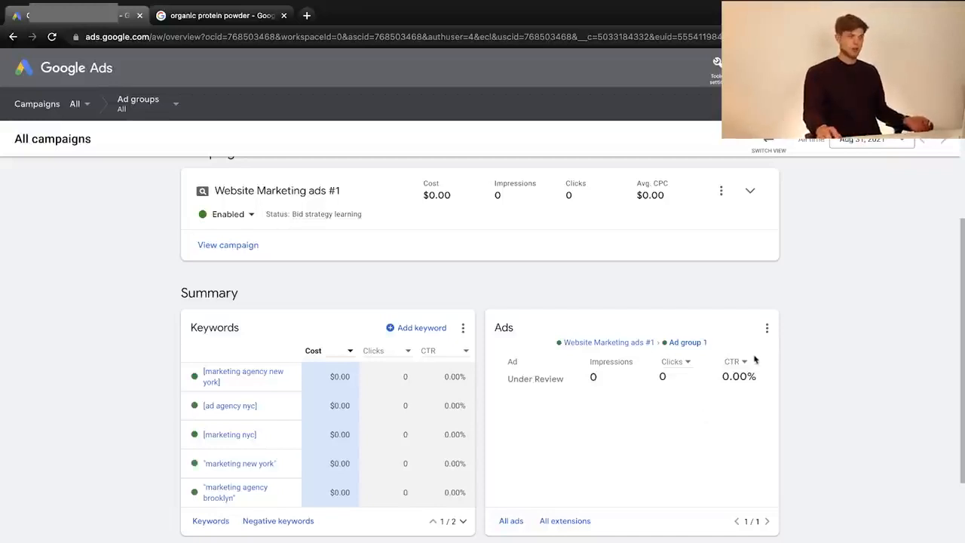
scroll(737, 386, down, 1)
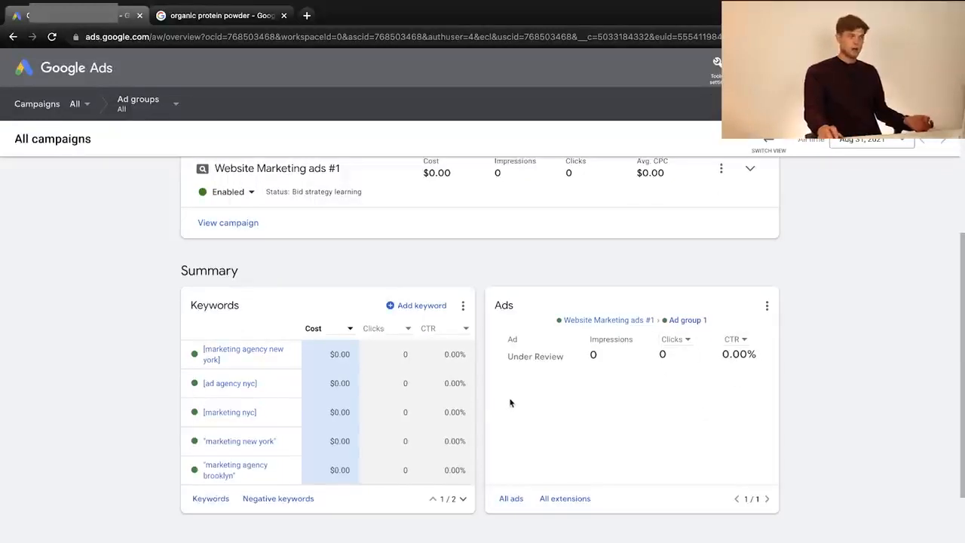
scroll(527, 412, down, 1)
scroll(541, 321, up, 3)
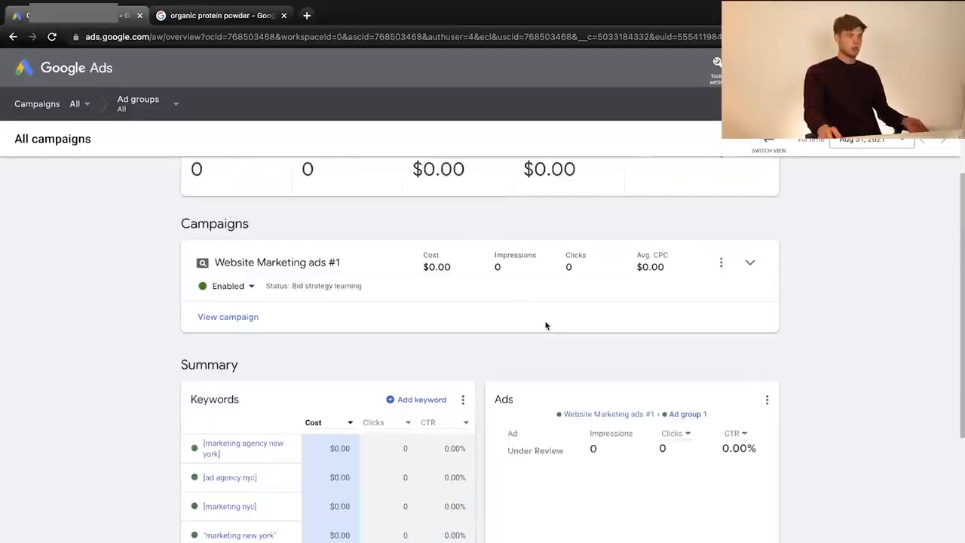
scroll(531, 350, up, 2)
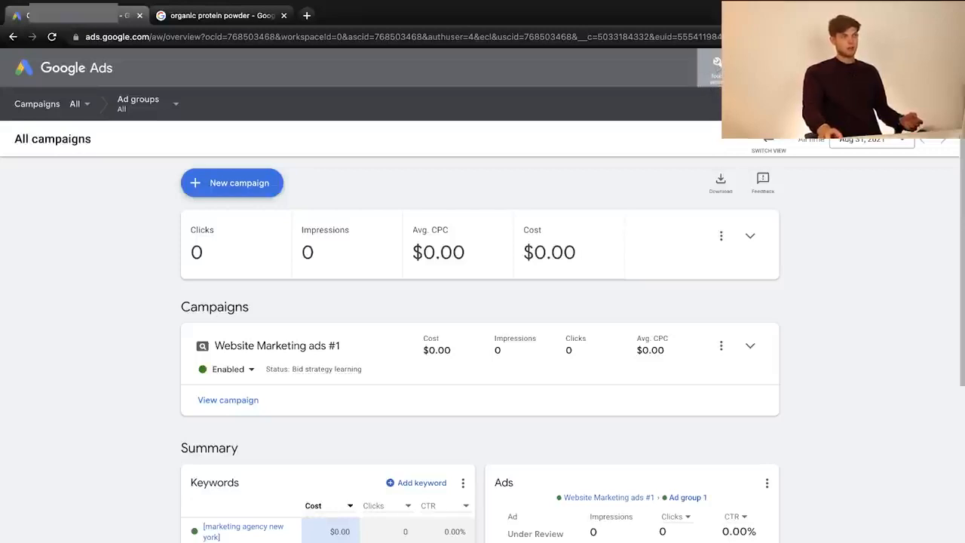
click(715, 66)
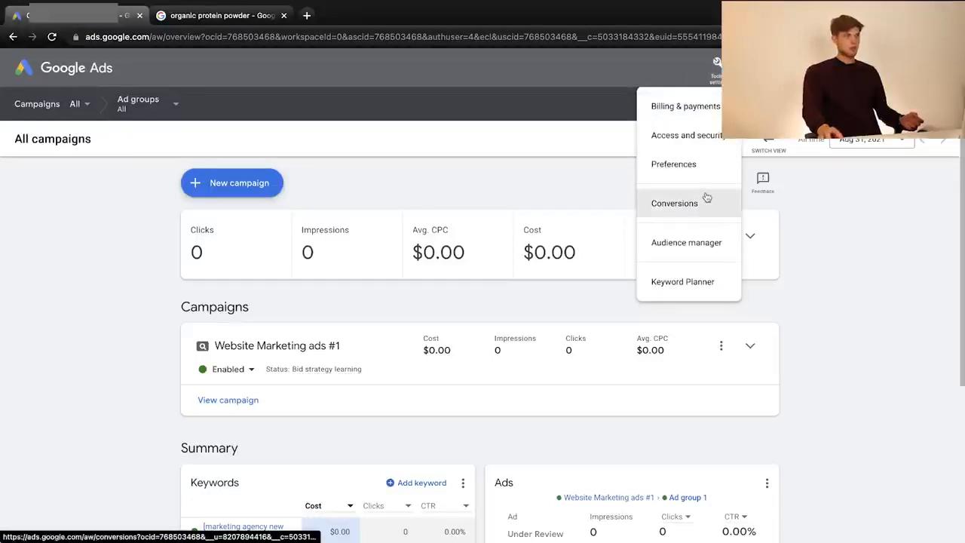
click(720, 288)
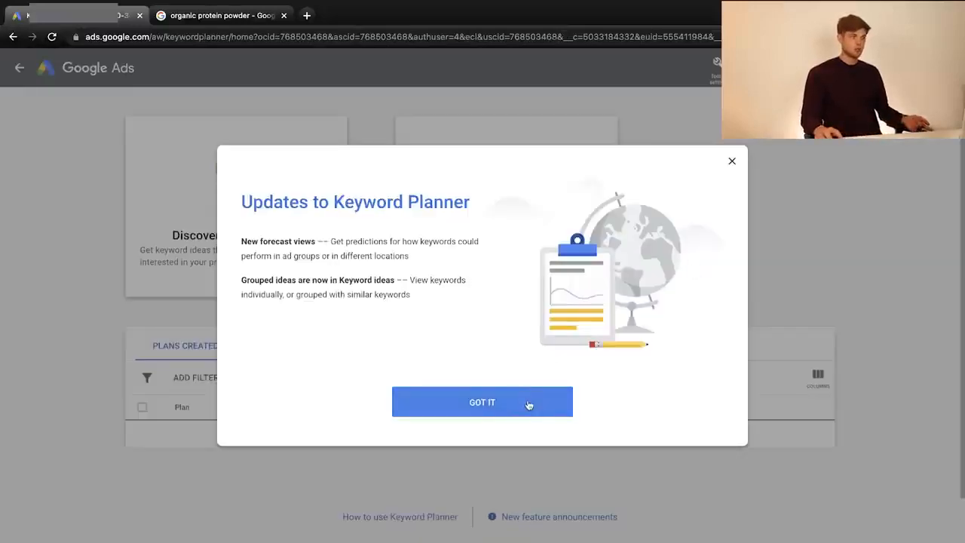
click(529, 405)
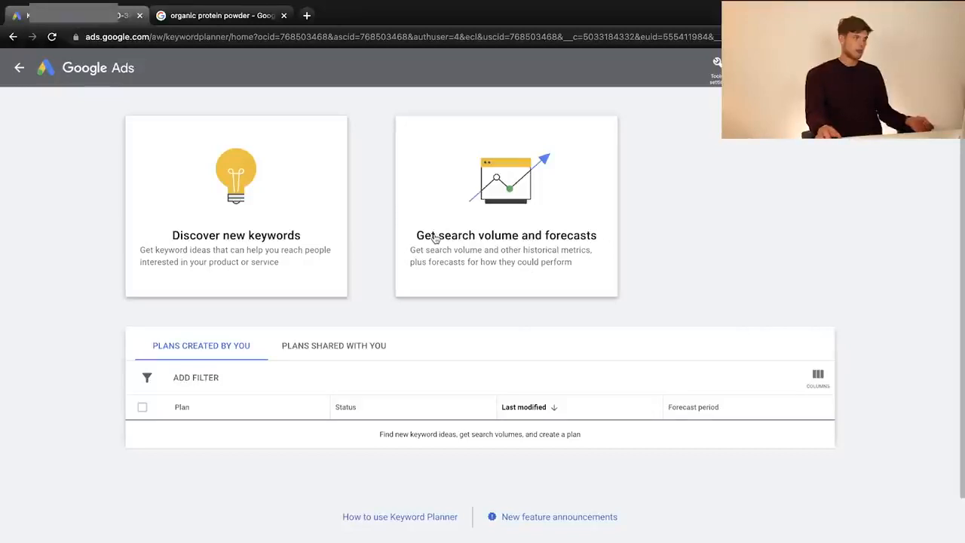
Discover new keyword ideas for "marketing agency new york" in the United States
click(266, 209)
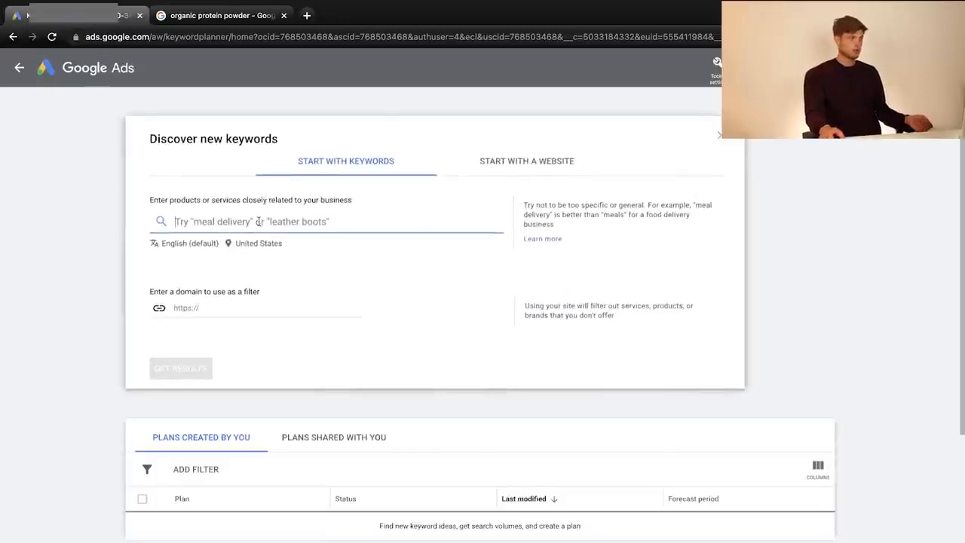
text(marketing )
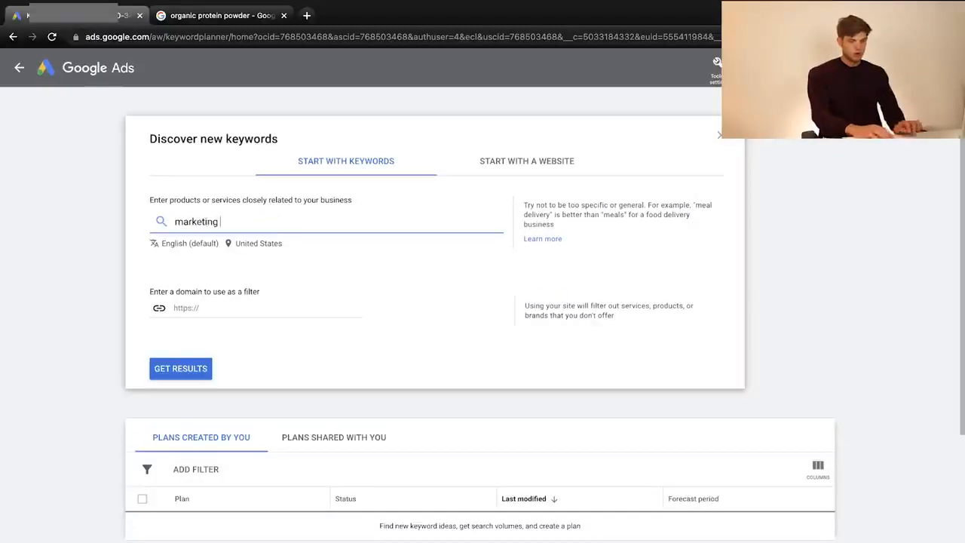
text(agency new york)
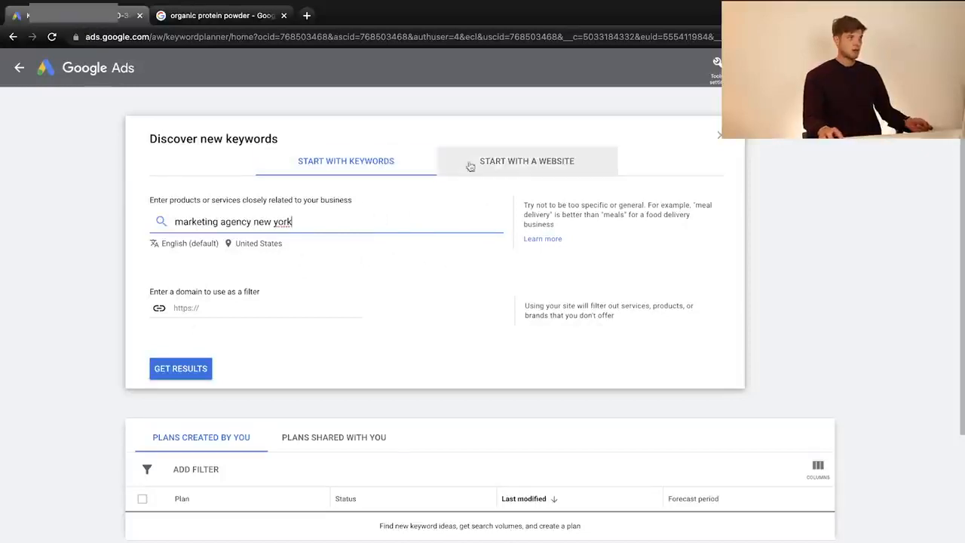
click(179, 370)
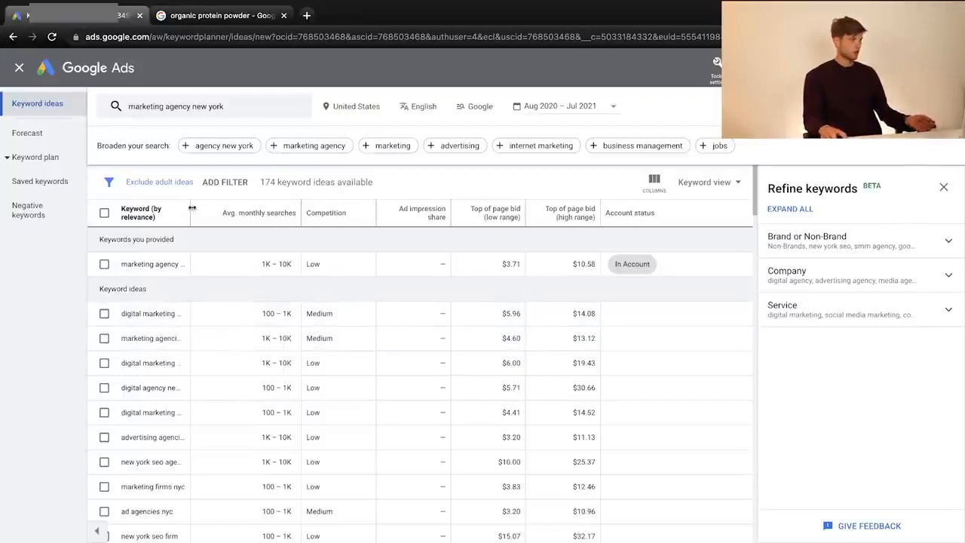
Widen the keyword column and examine the low and high top-of-page bid ranges of the keyword ideas
drag(190, 214, 268, 215)
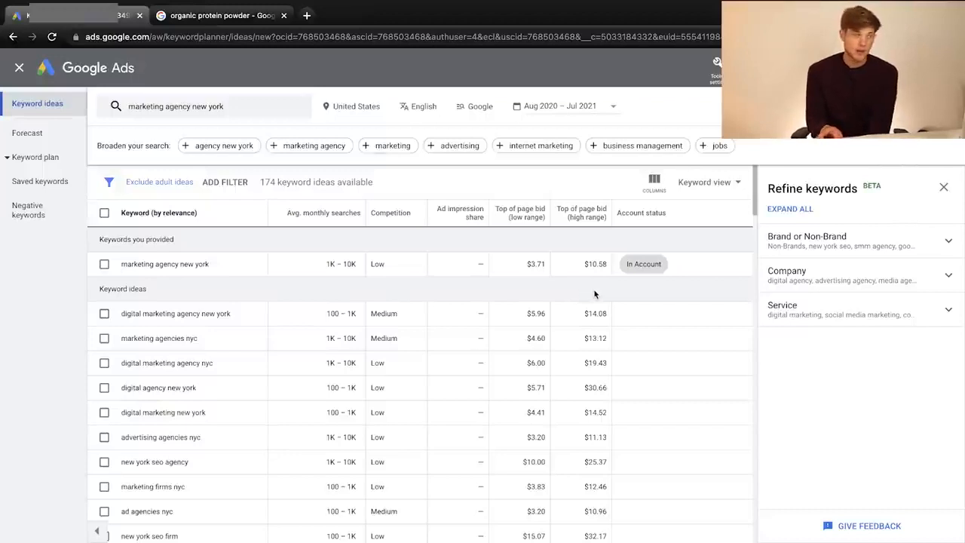
mouse_move(531, 221)
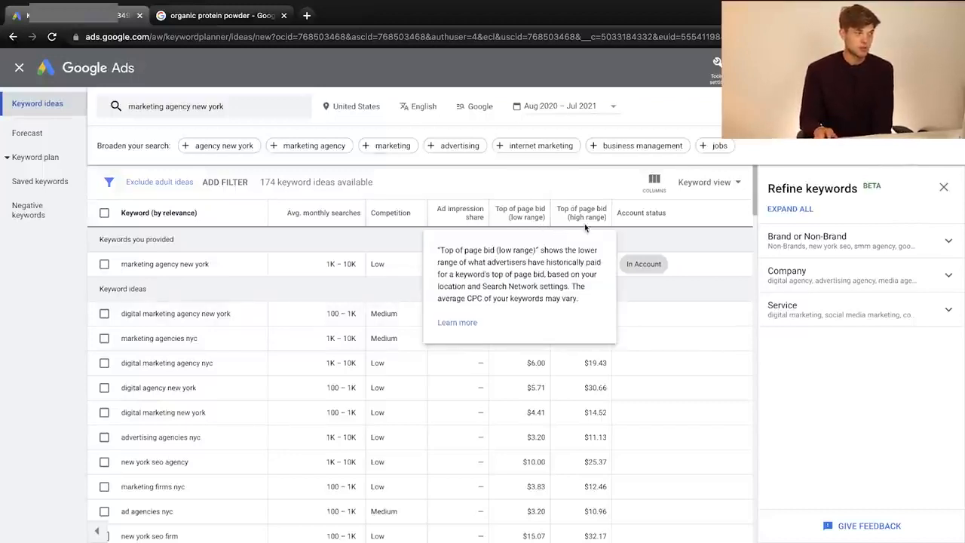
mouse_move(589, 225)
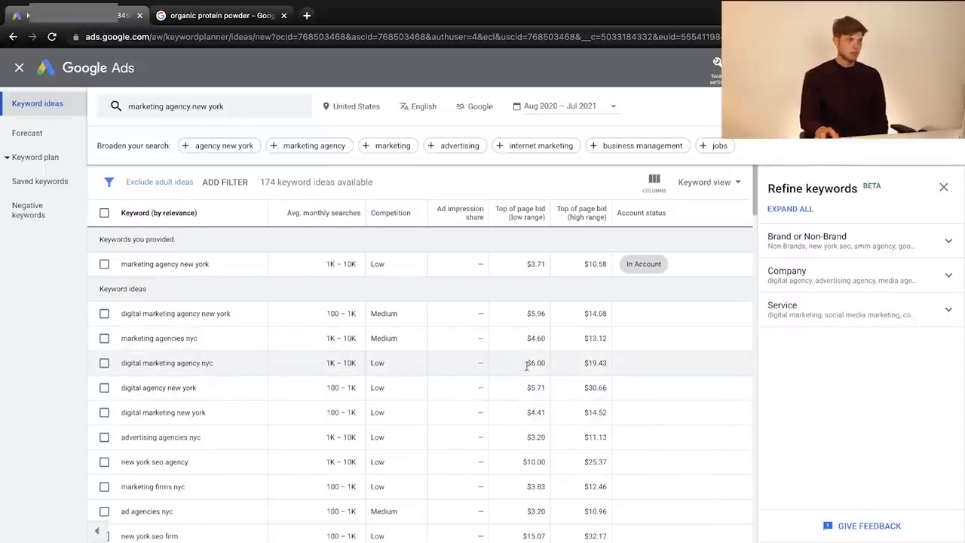
Select "marketing agencies nyc", "digital marketing agency nyc", "digital agency new york", "advertising agencies nyc" and "new york seo agency" and start a new ad group
drag(527, 366, 614, 368)
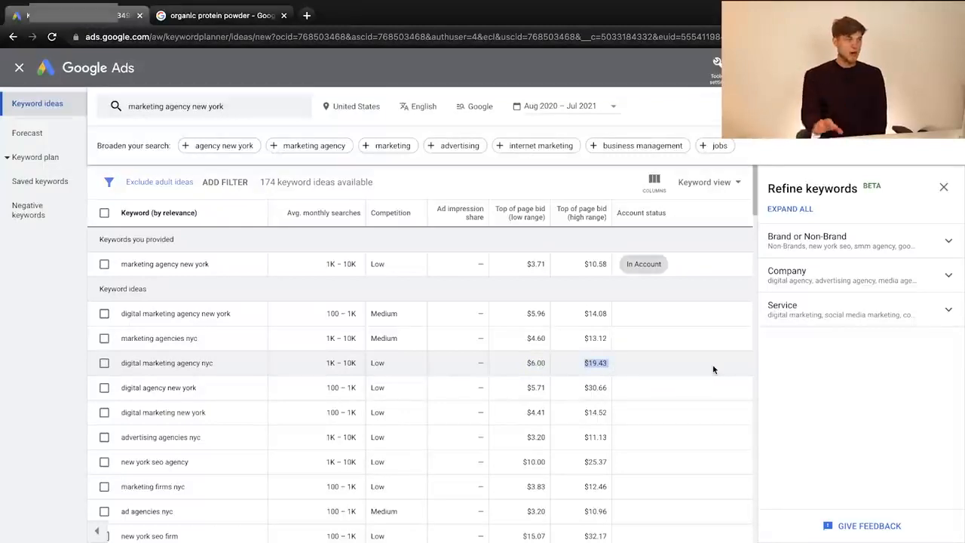
click(104, 338)
click(104, 387)
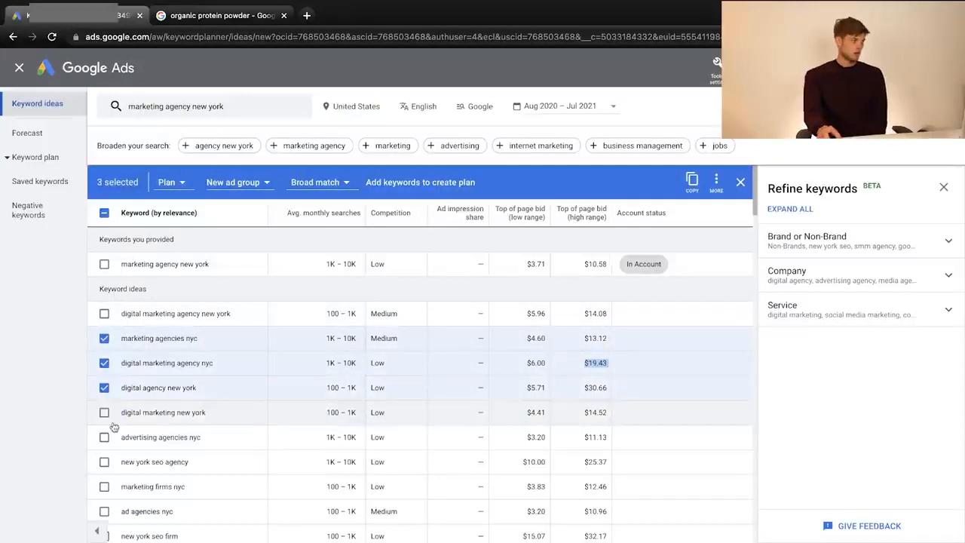
click(104, 438)
click(105, 463)
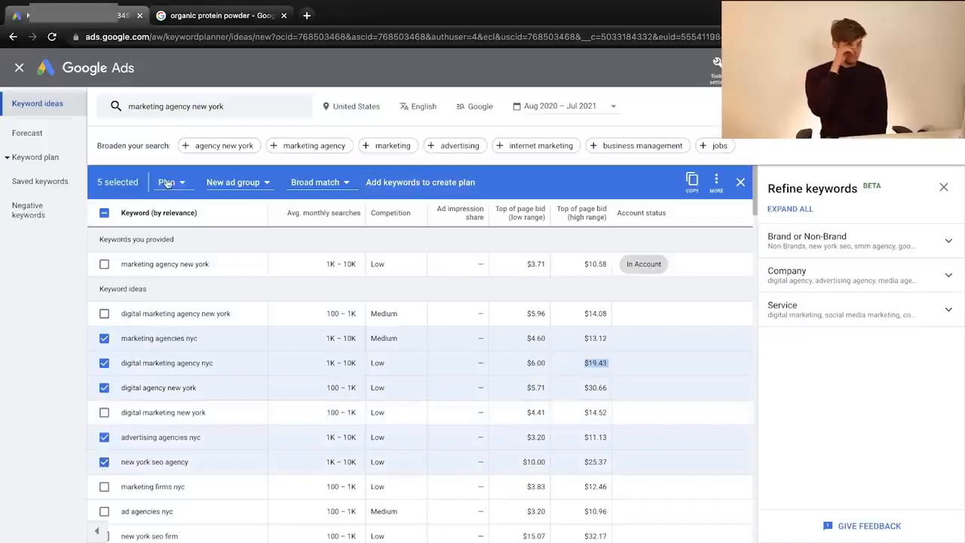
click(246, 194)
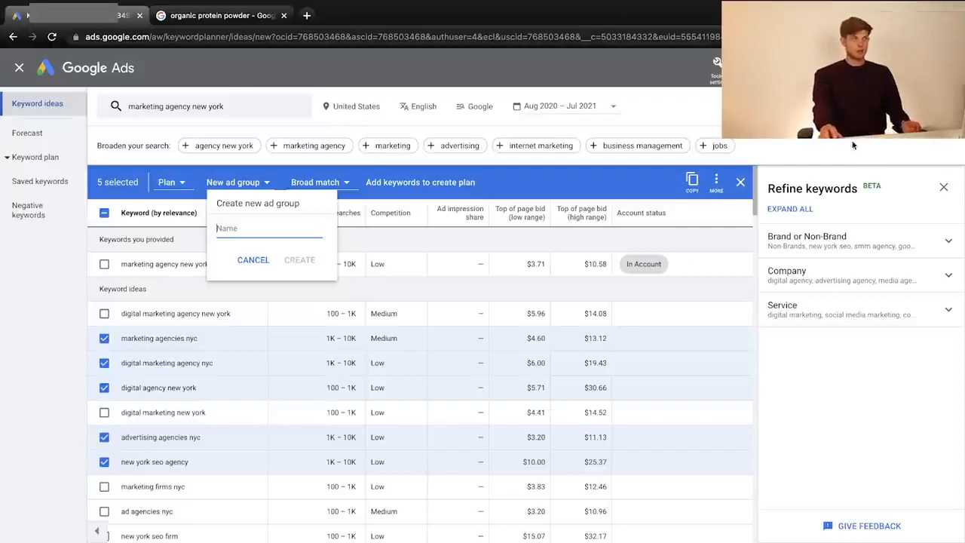
Review the date range choices for the keyword data, keeping the last 12 months, and return to the all-campaigns overview
click(564, 107)
click(543, 142)
click(542, 105)
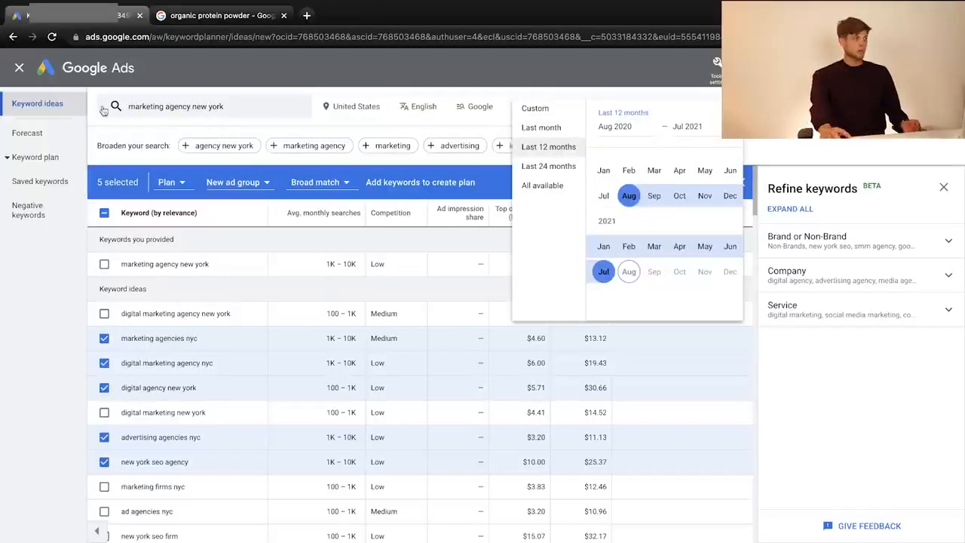
click(103, 69)
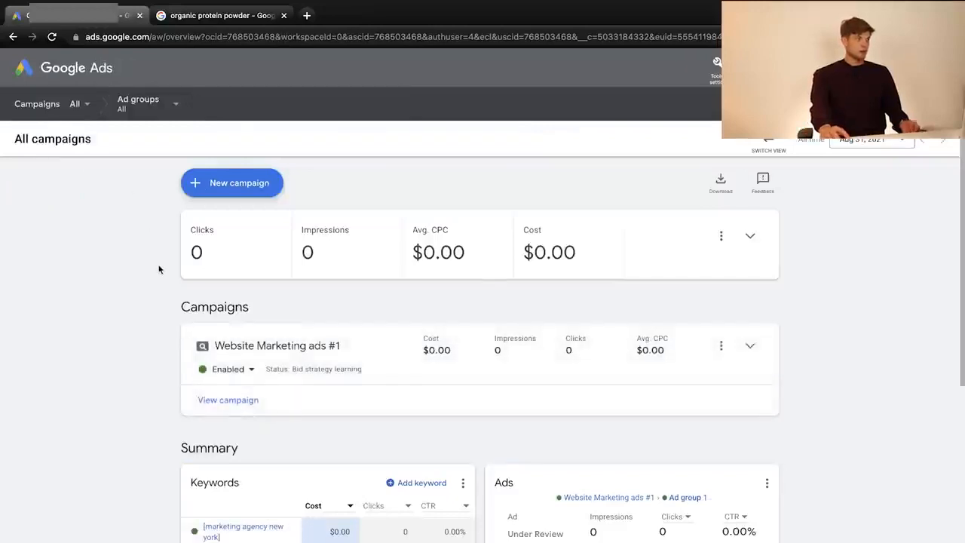